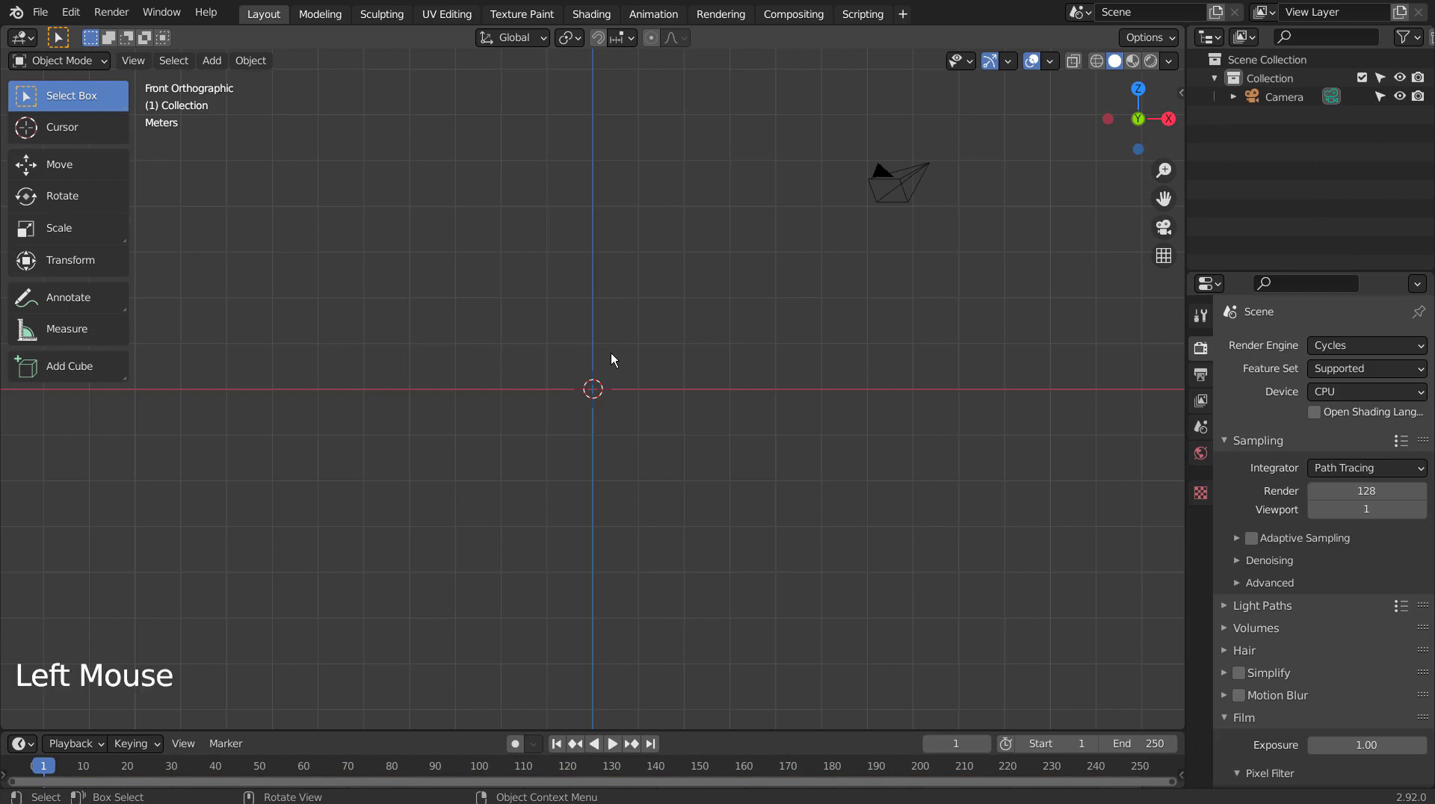
Add a torus mesh and give it an active rigid body with the Mesh collision shape
key("shift+a")
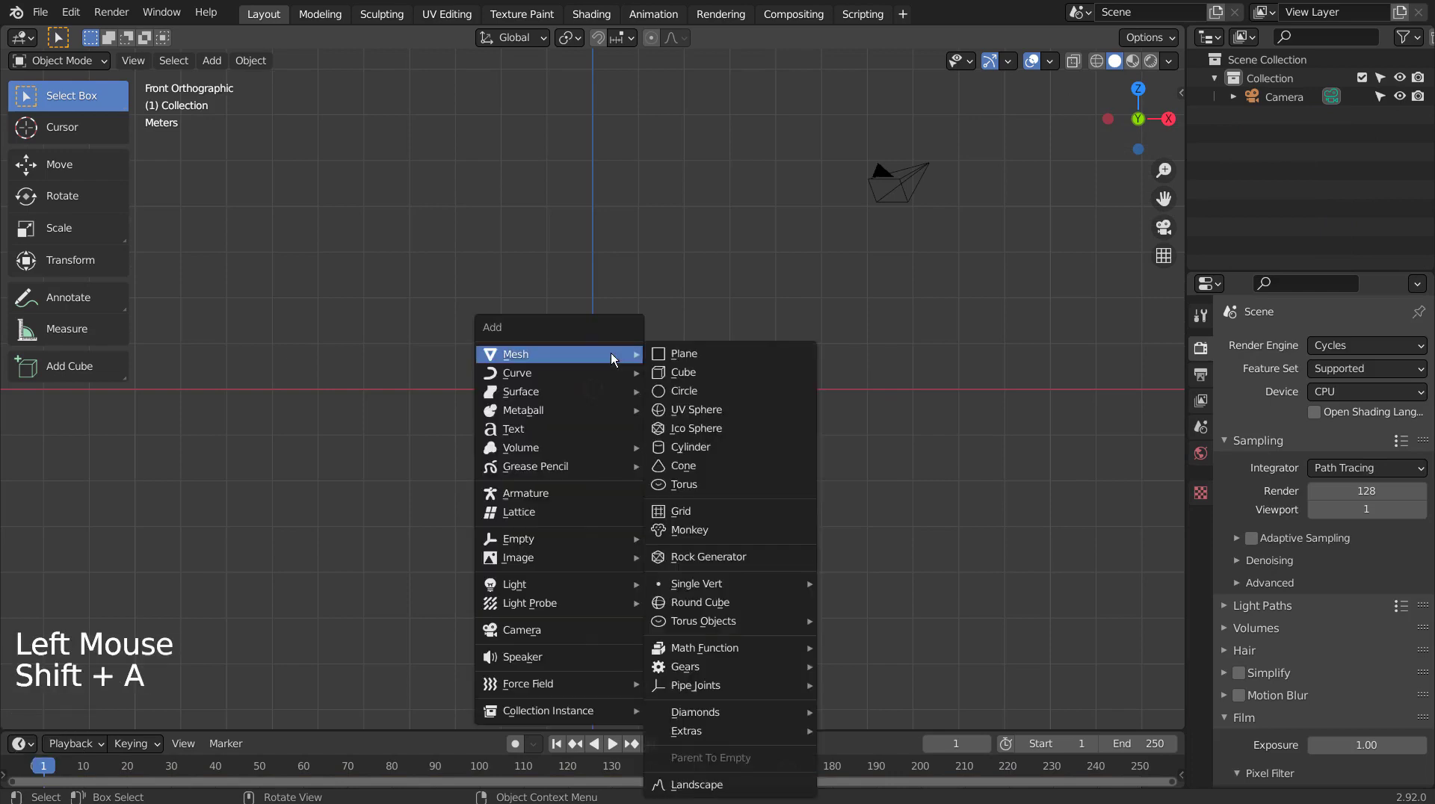
left_click(725, 484)
mouse_move(728, 483)
middle_mouse_down()
mouse_move(677, 530)
mouse_move(724, 492)
mouse_move(752, 494)
middle_mouse_up()
left_click(1204, 565)
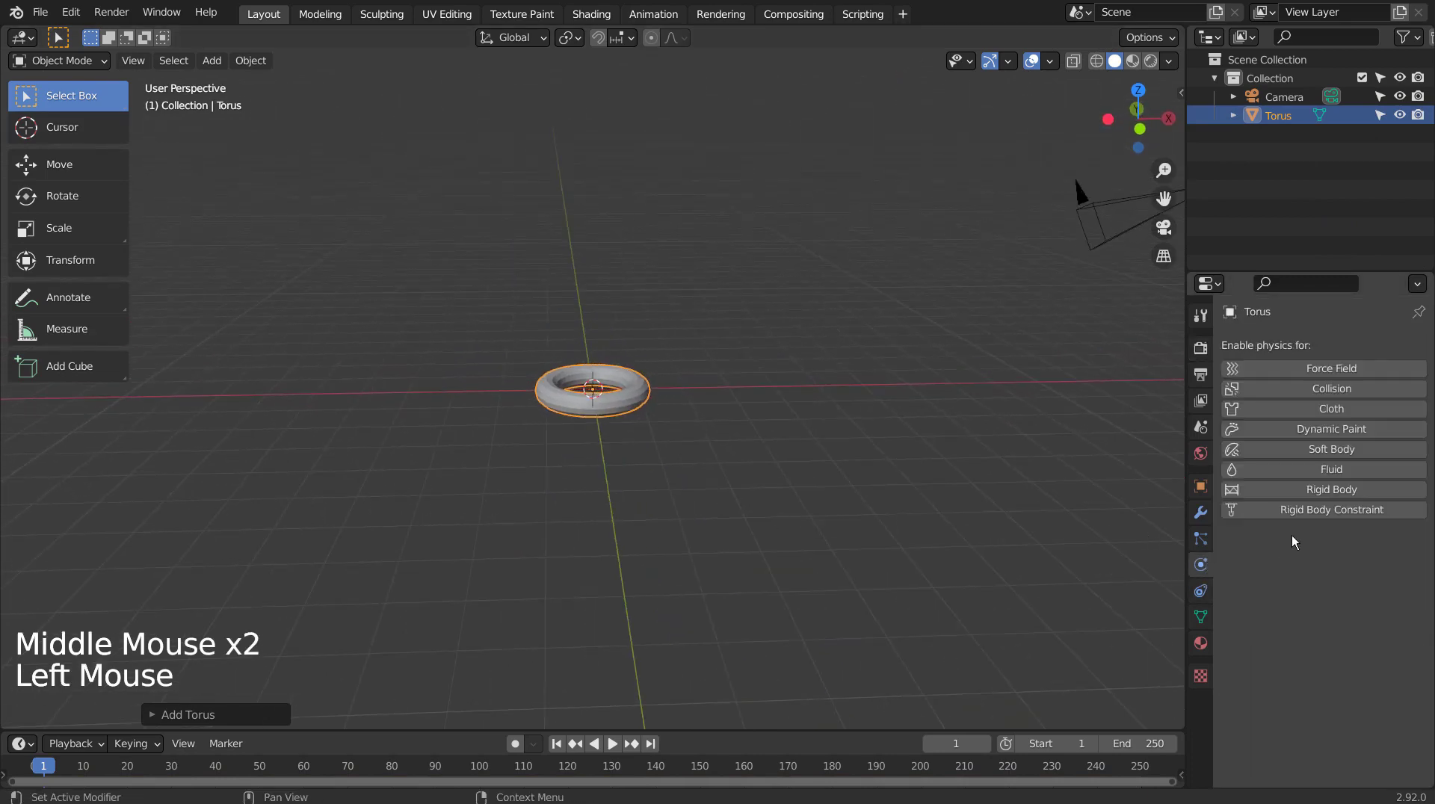
left_click(1337, 493)
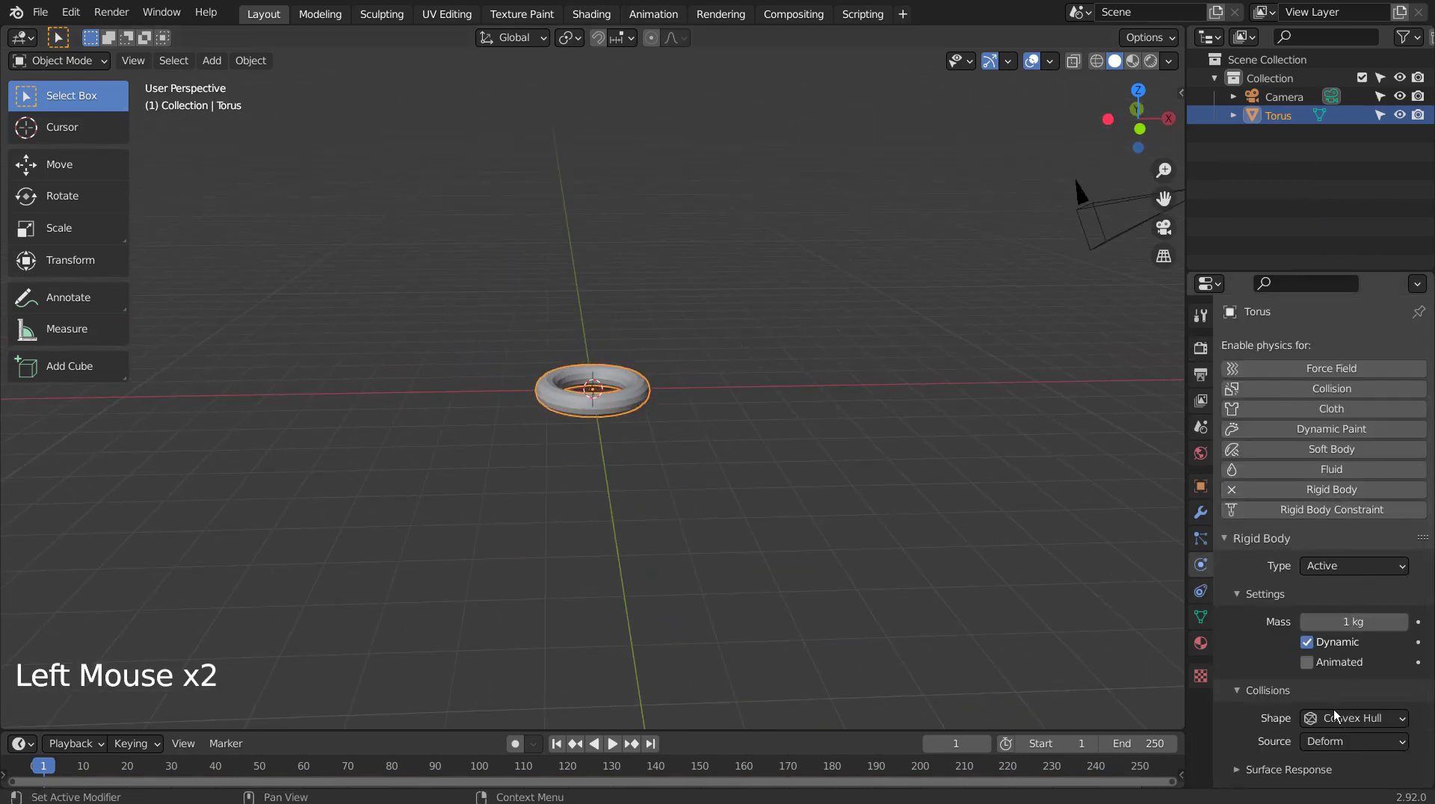
left_click_drag(1335, 715, 1338, 574)
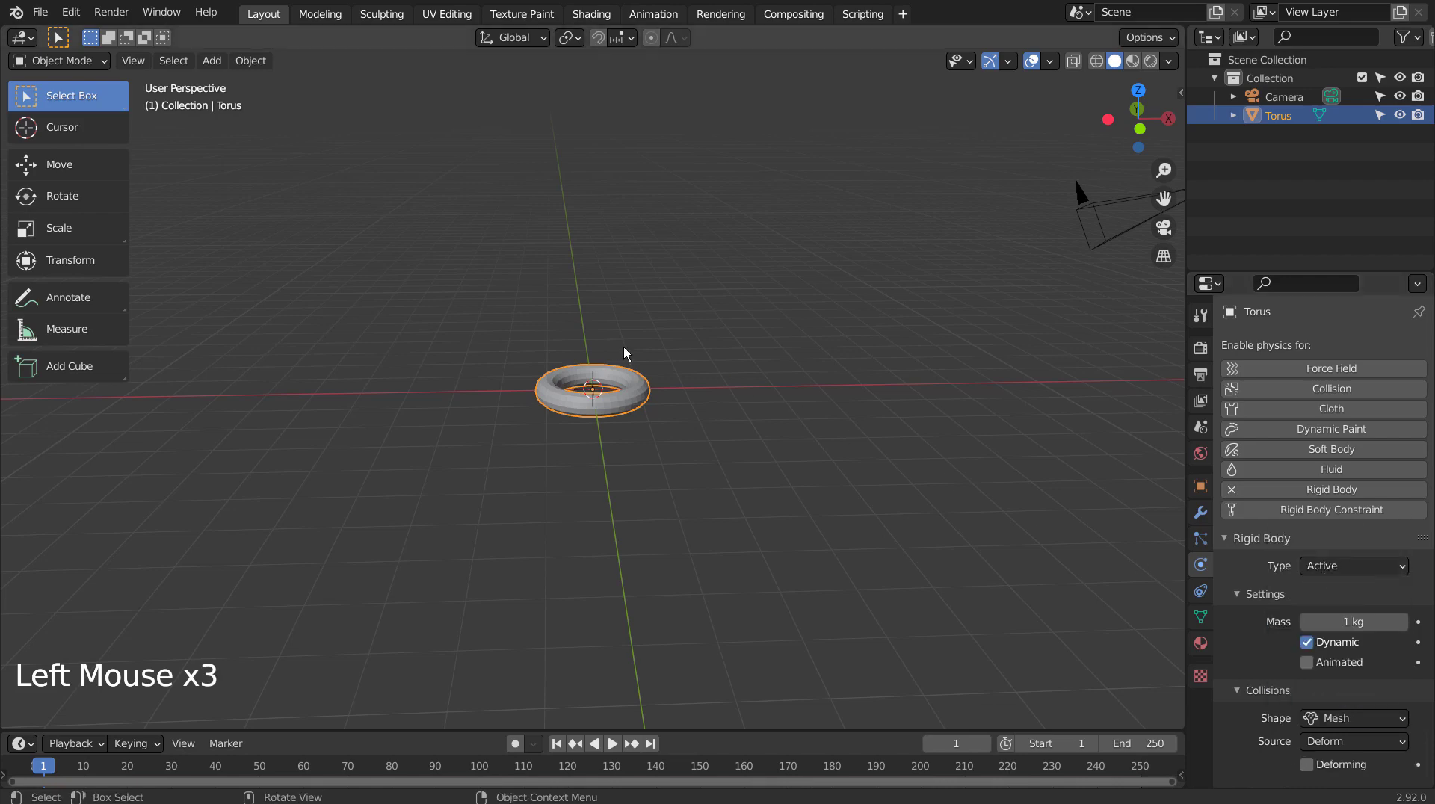
Duplicate the torus along X so the rings interlock, and rotate the copy 90 degrees about X
left_click(618, 401)
key("KP_1")
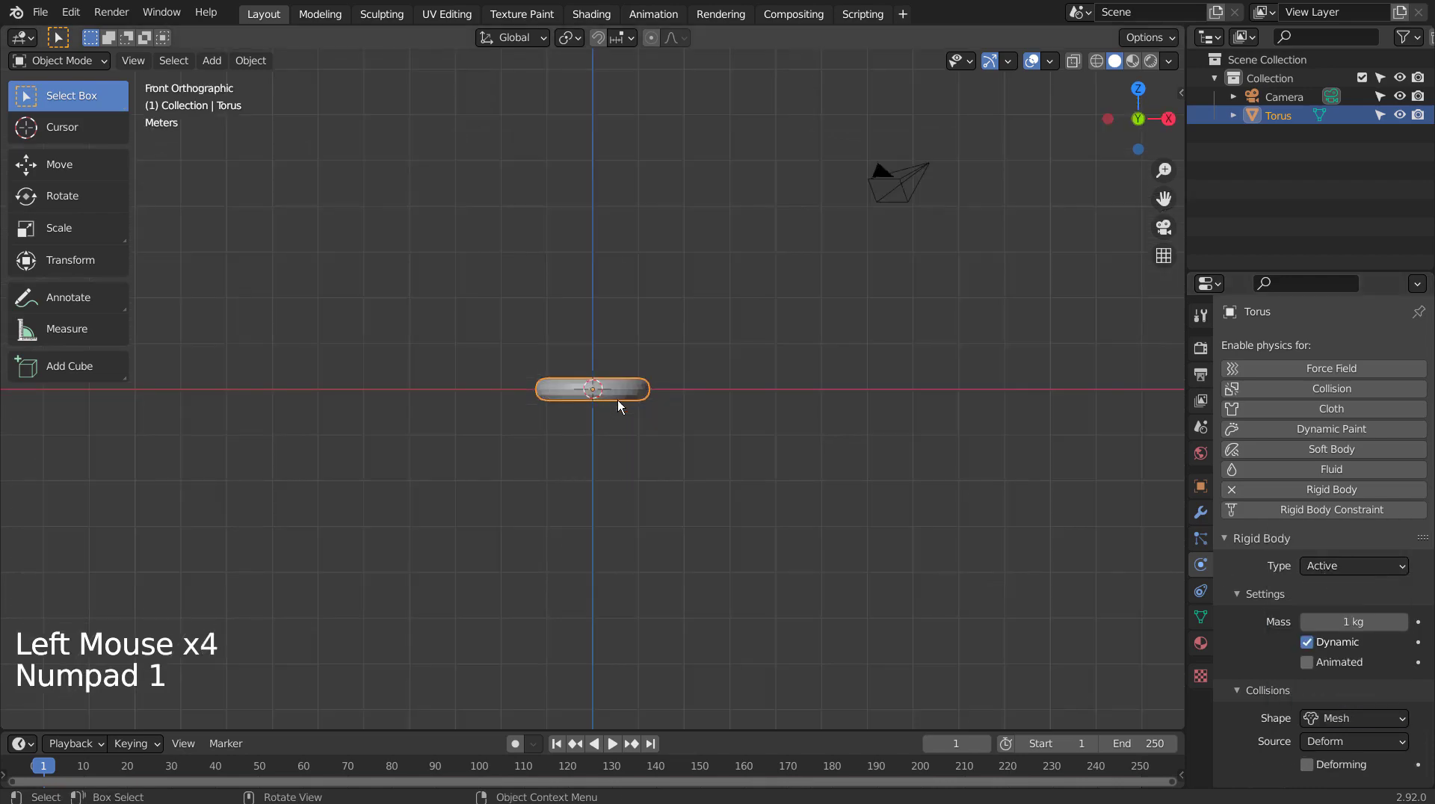
key("shift+d")
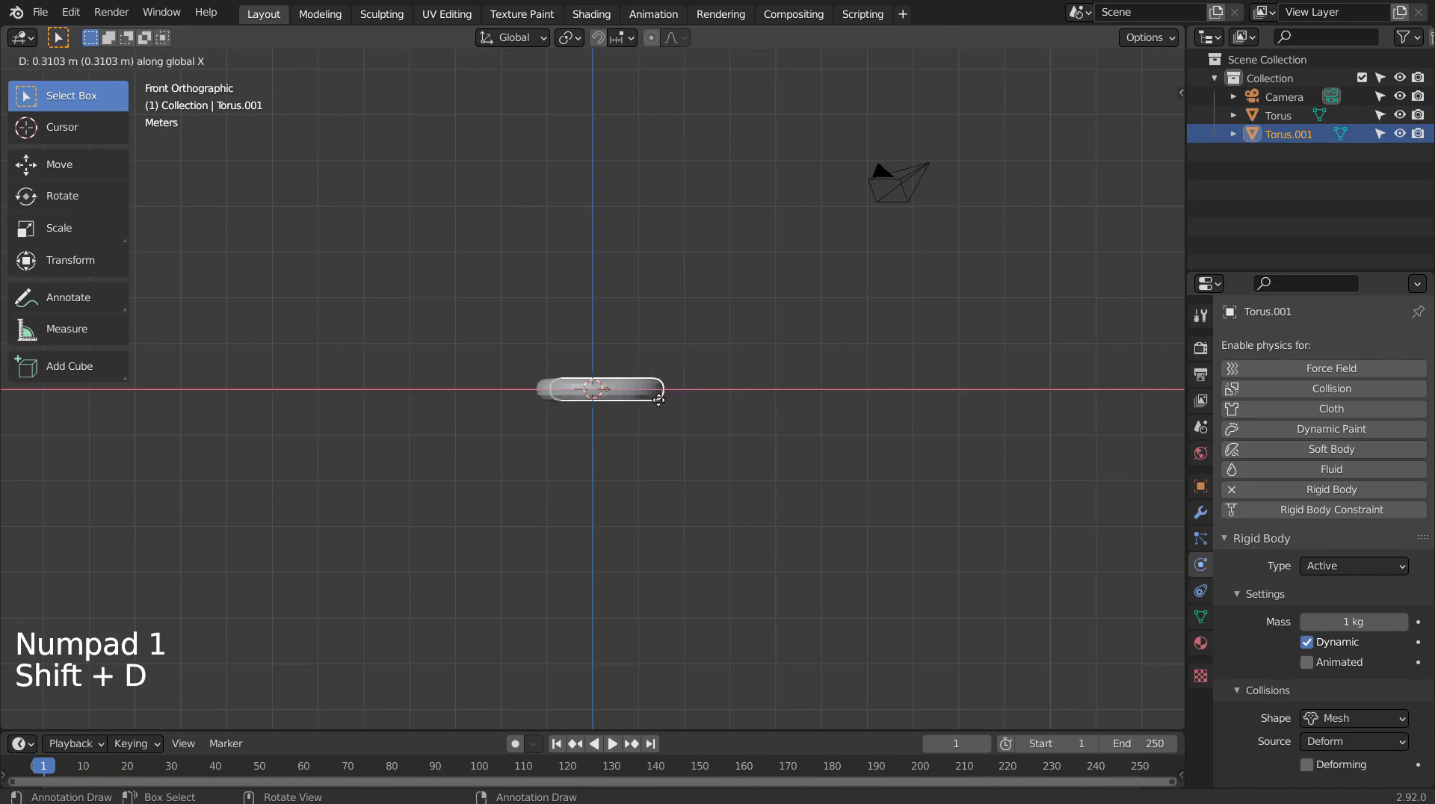
left_click(676, 400)
key("r")
key("x")
key("9")
key("0")
key("Return")
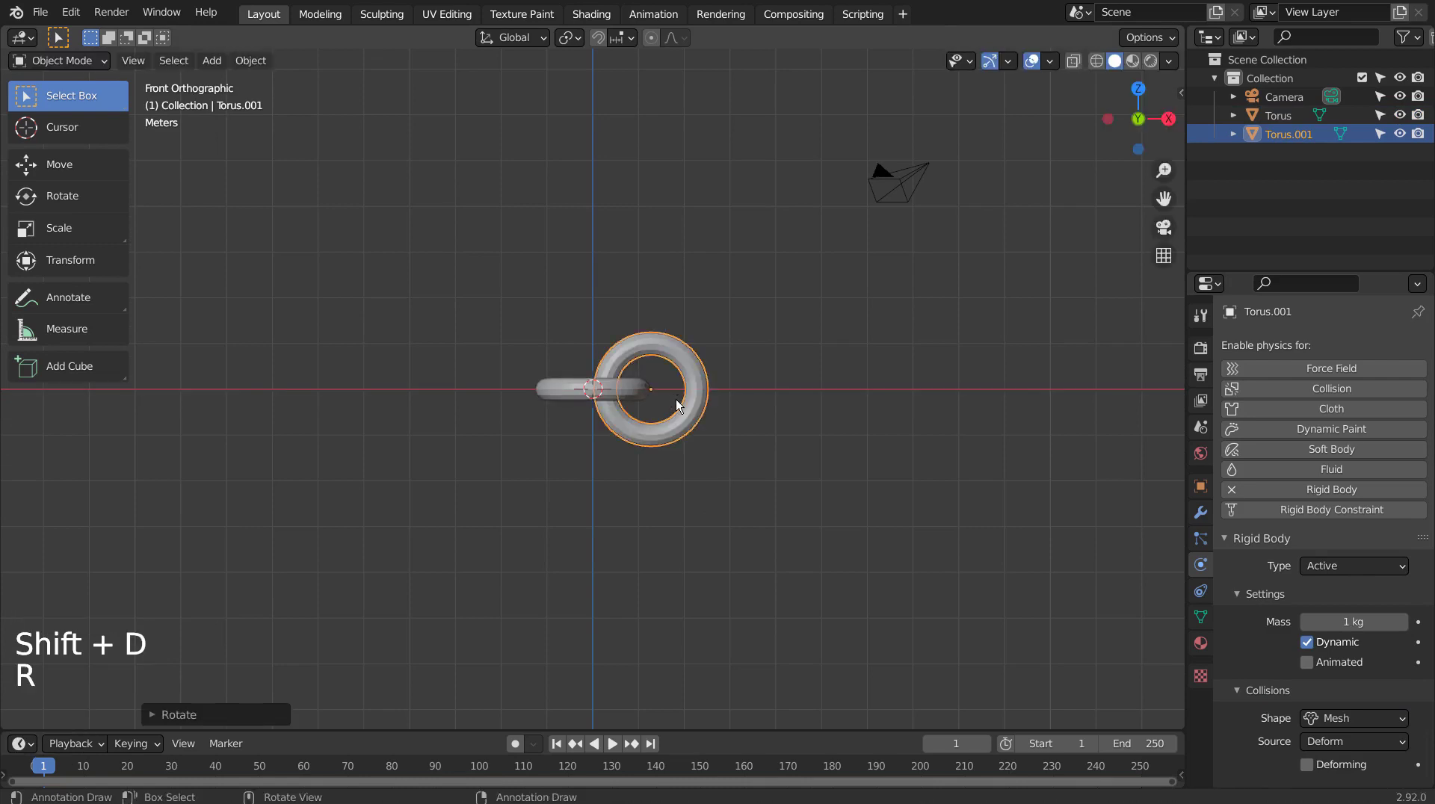
Join the two interlocking rings into a single object, with the original torus as the active one
middle_click_drag(676, 399, 697, 457)
left_click(630, 401, "shift")
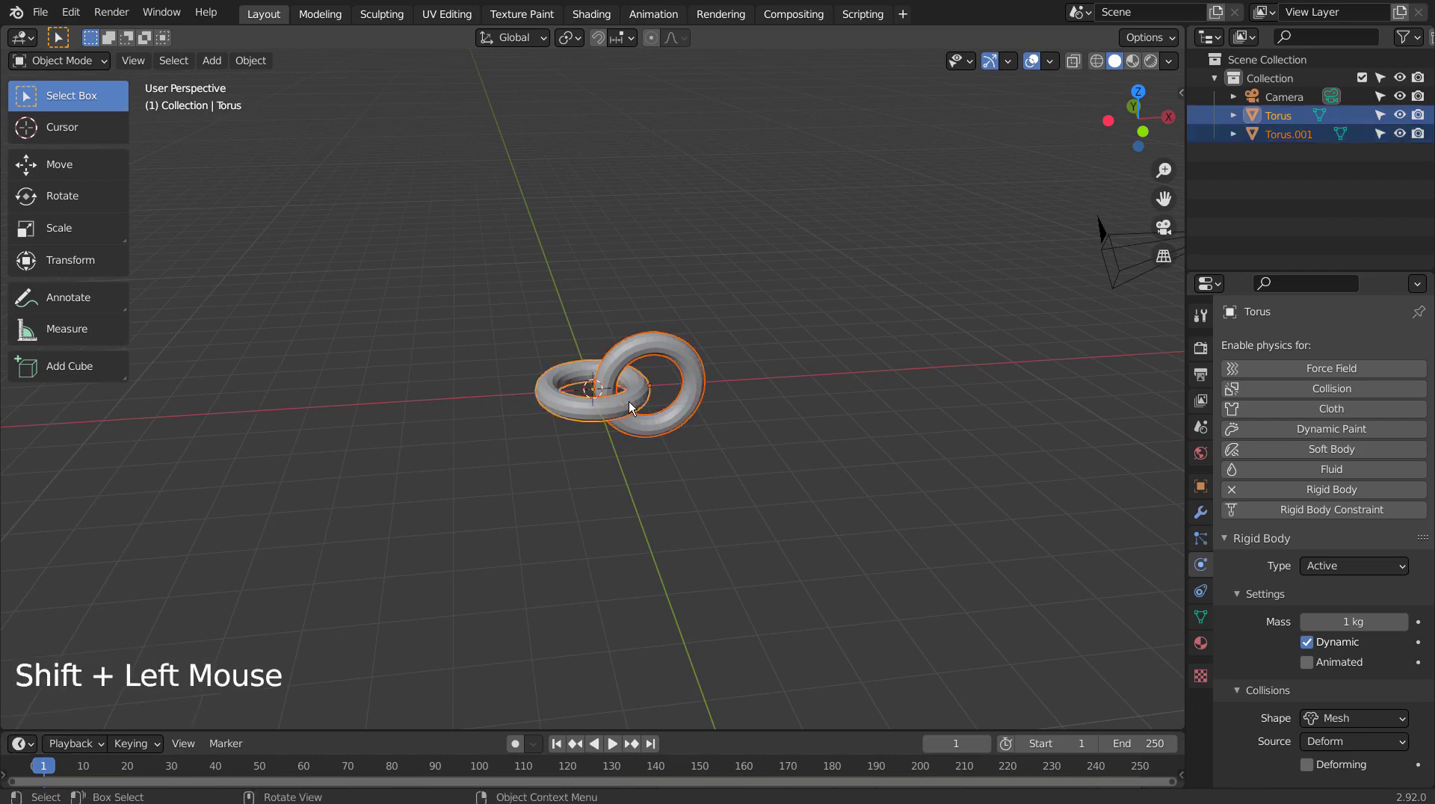
key("ctrl+j")
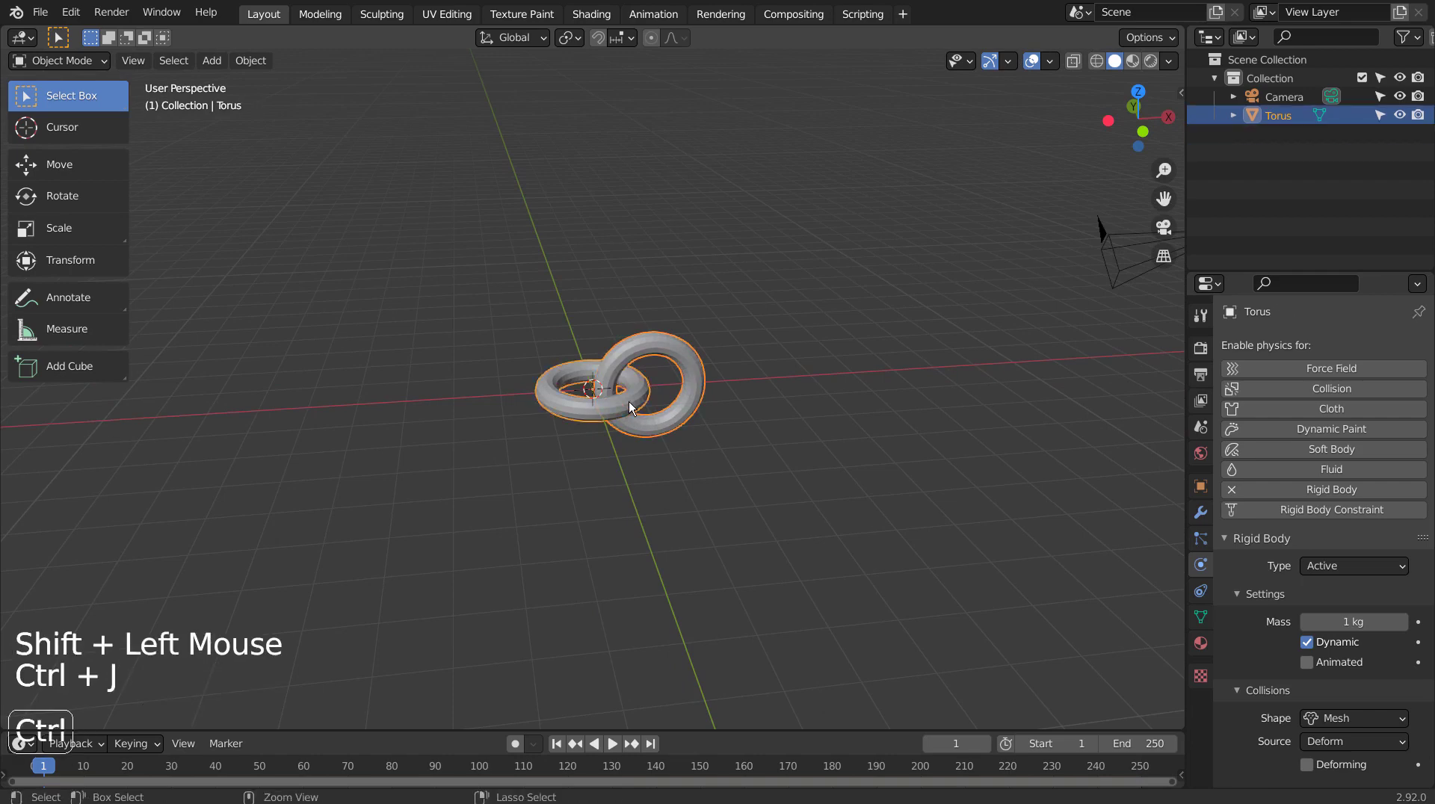
Array the joined rings into a chain with count 15 and relative offset factor X 0.680, and apply the modifier
left_click(1201, 512)
left_click(1275, 351)
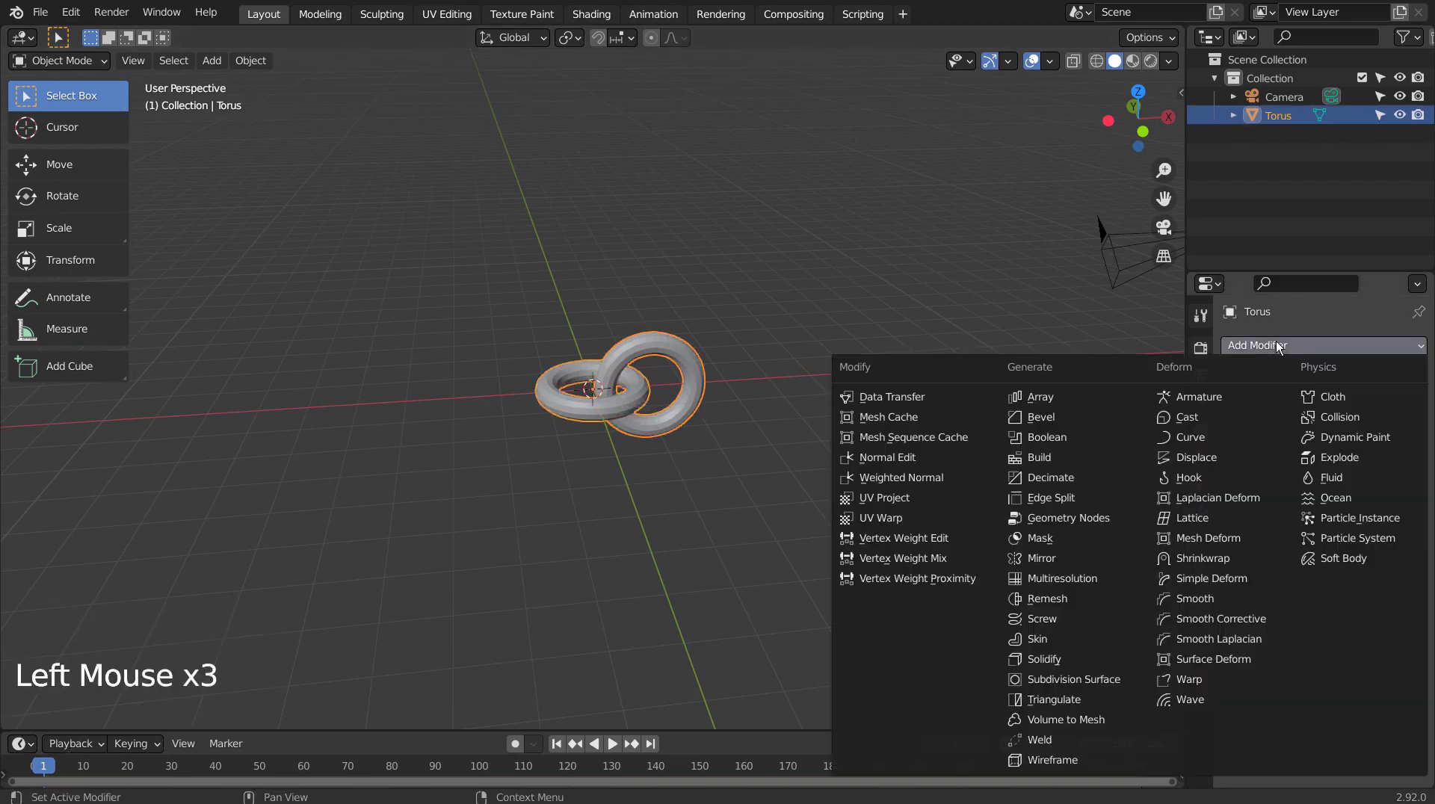
left_click(1075, 388)
left_click_drag(1353, 484, 1325, 485, "shift")
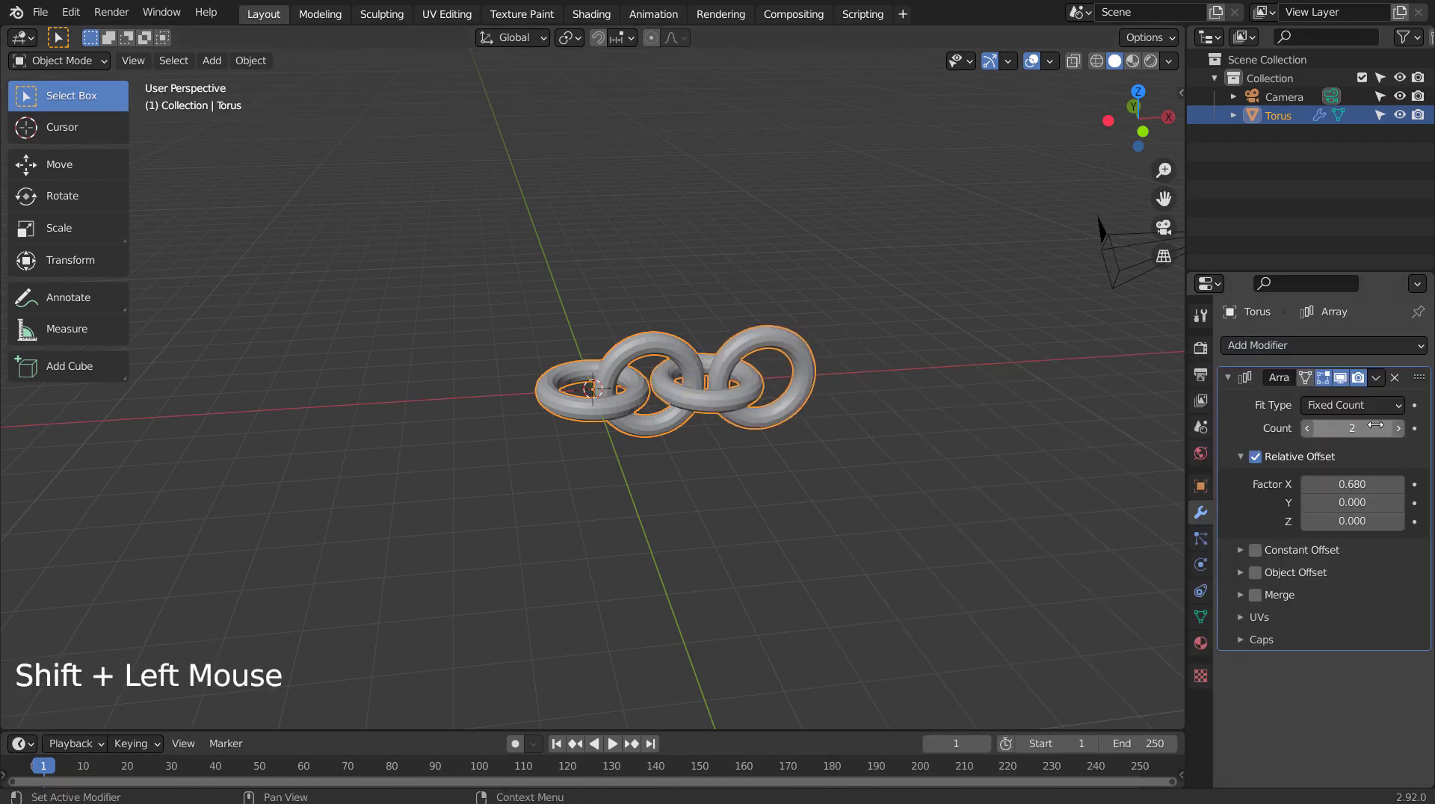
left_click_drag(1375, 426, 1409, 425)
scroll(1036, 462, "down", 6)
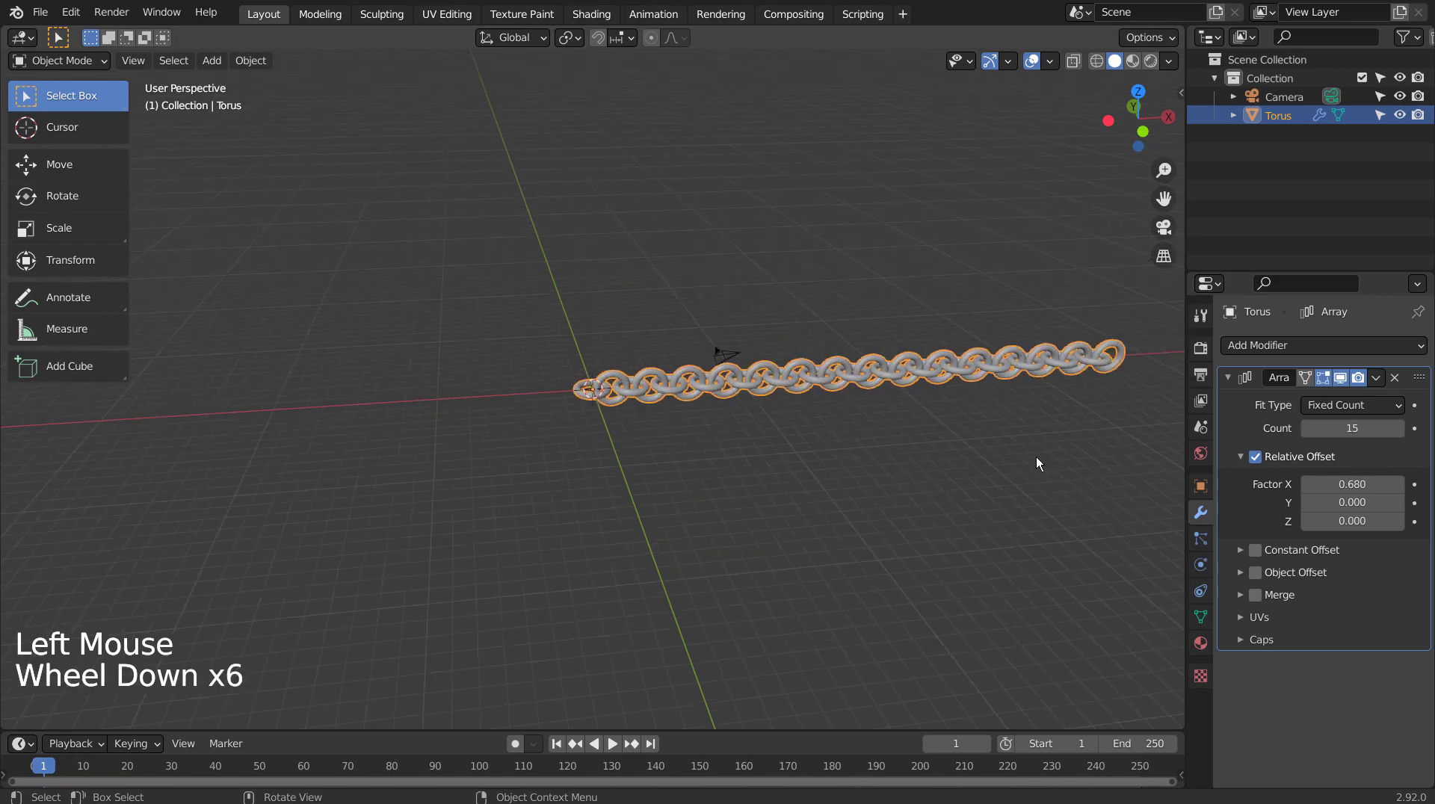
key("ctrl+a")
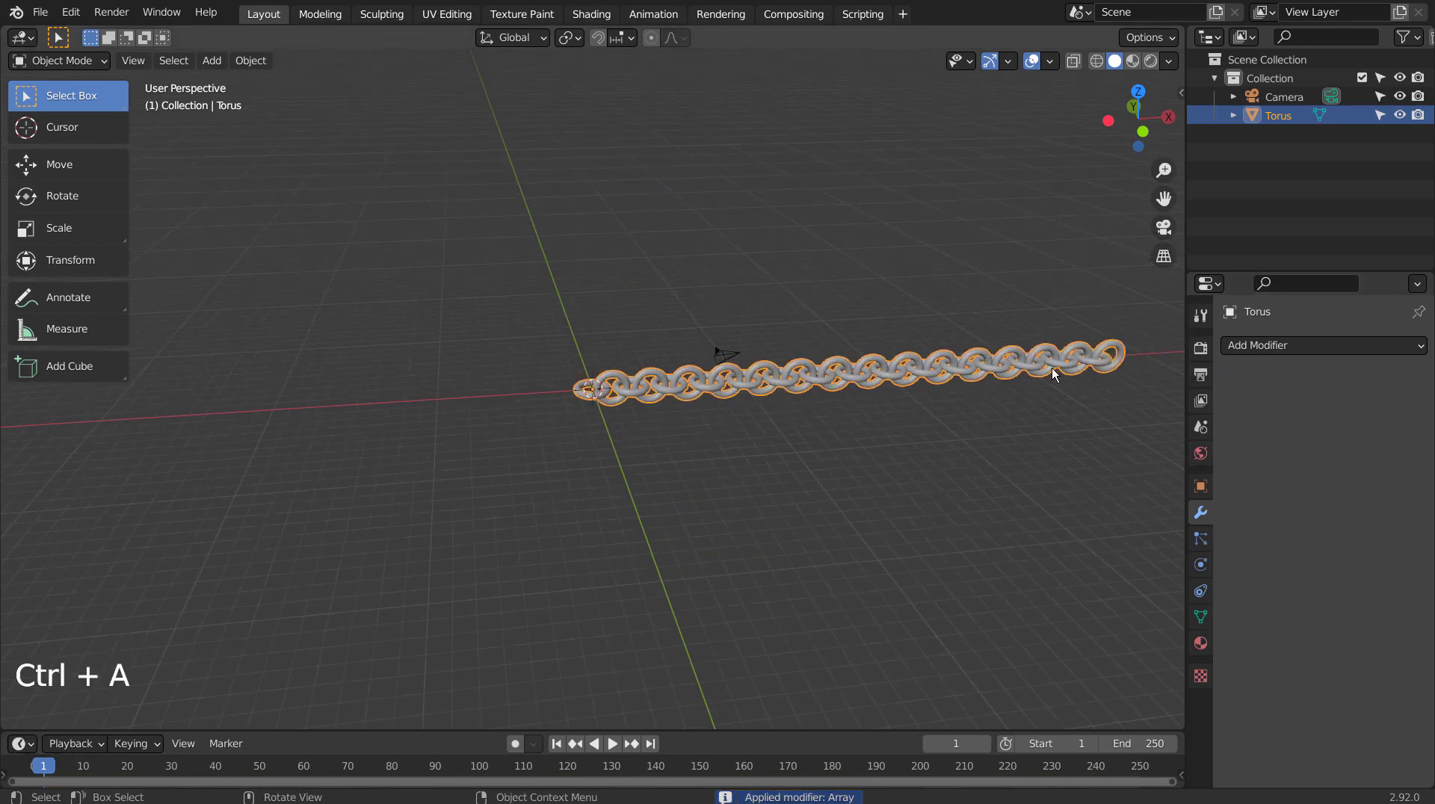
Deselect the chain and add a Teapot+ mesh from the extra mesh objects
middle_click_drag(1067, 448, 791, 543, "shift")
left_click(792, 542)
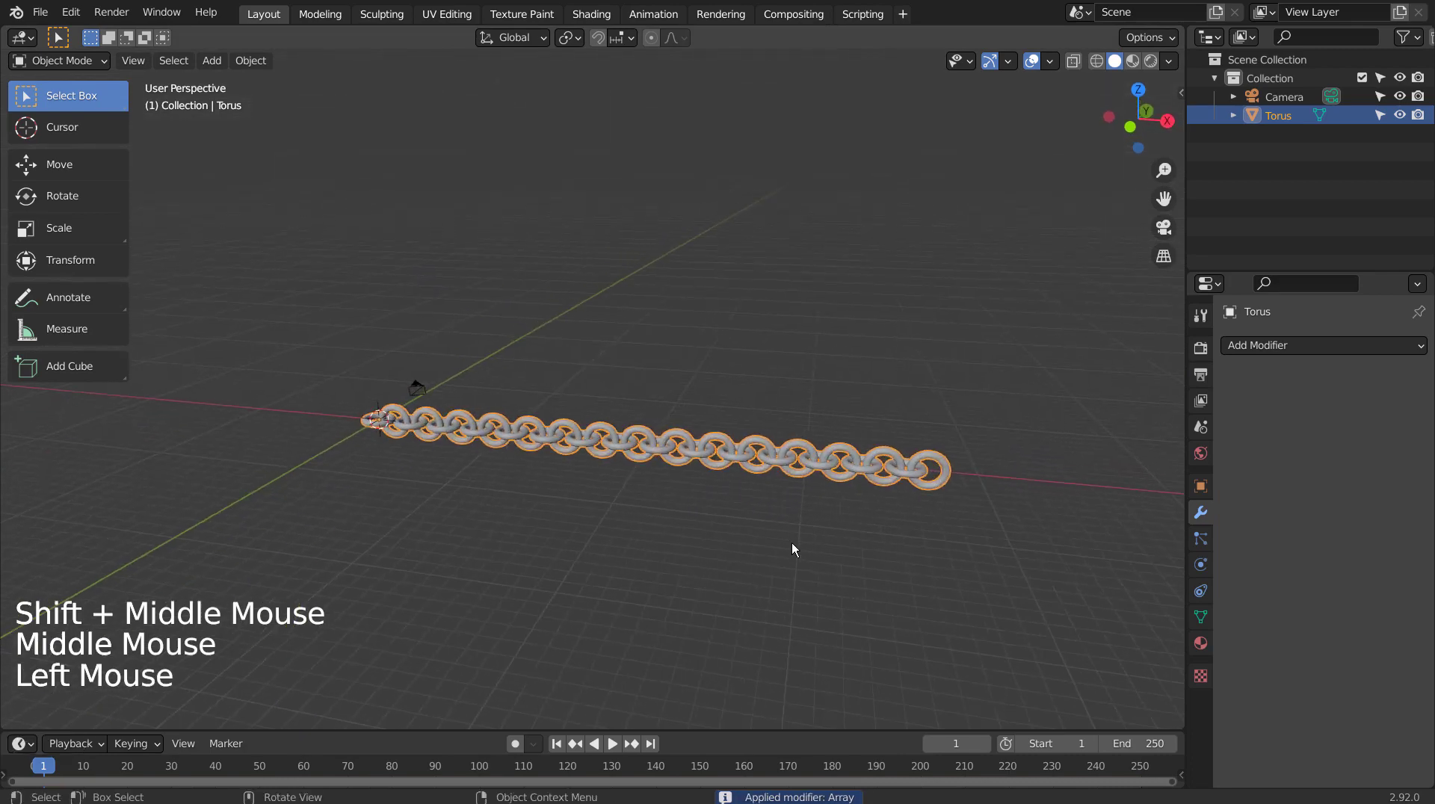
key("shift+a")
mouse_move(768, 428)
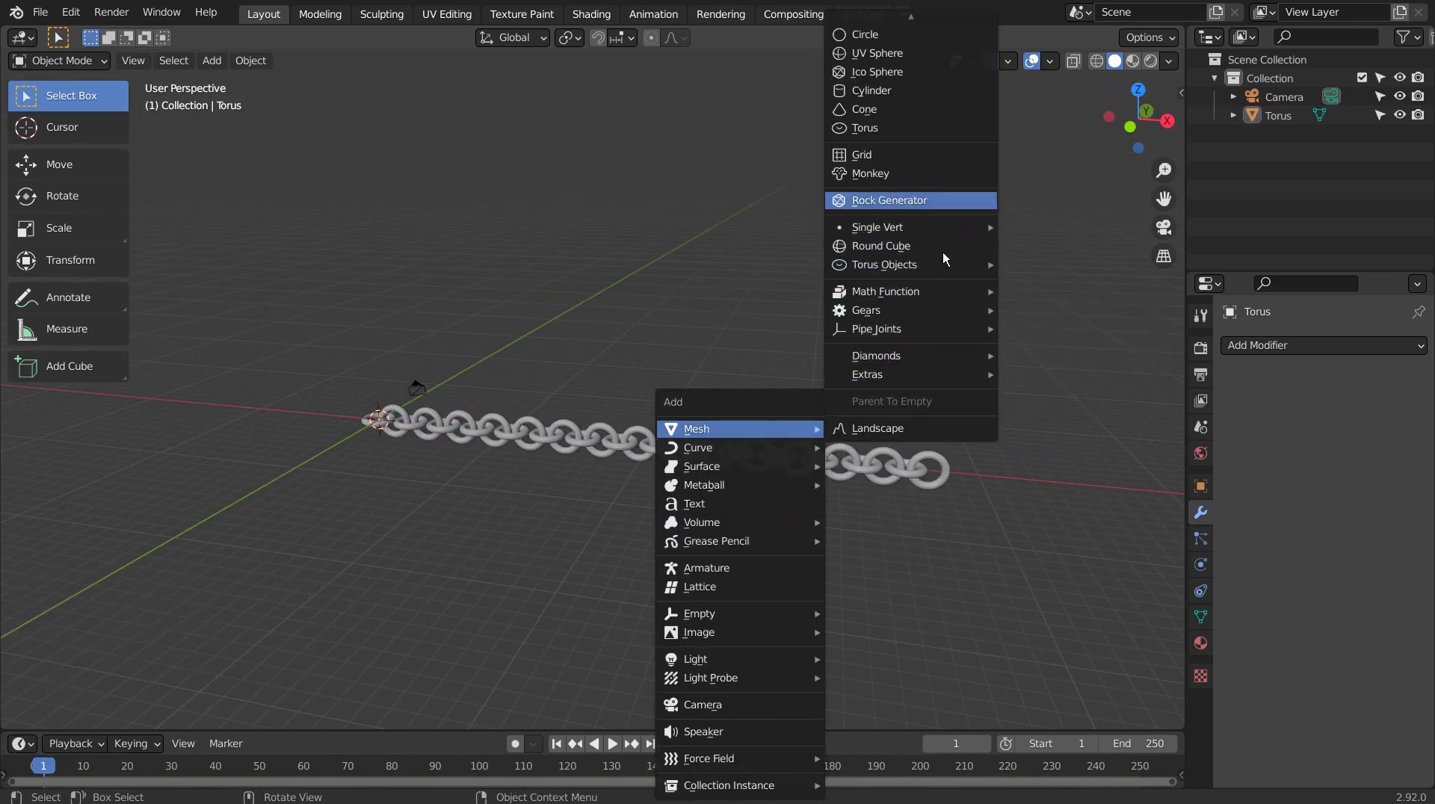
mouse_move(944, 377)
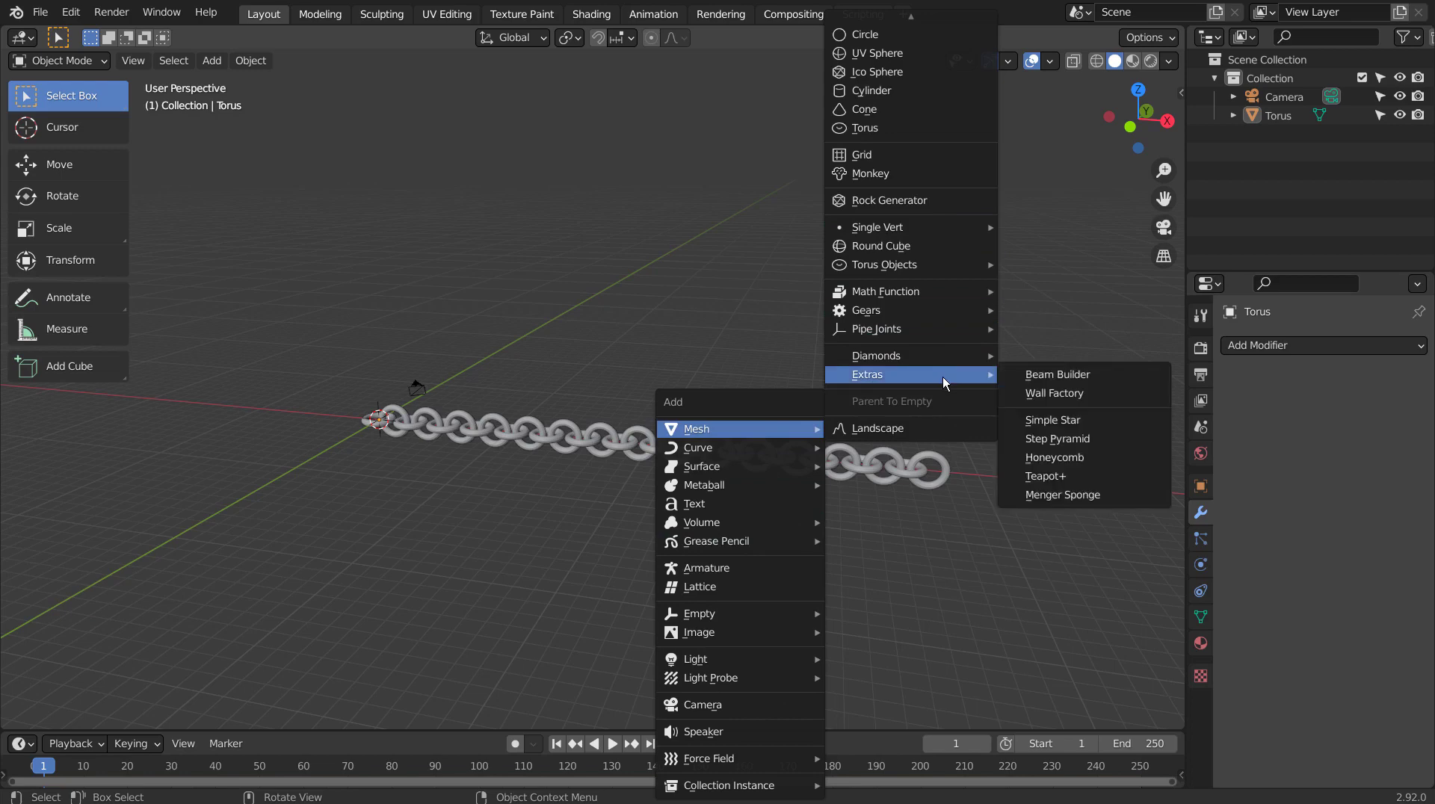
left_click(1050, 476)
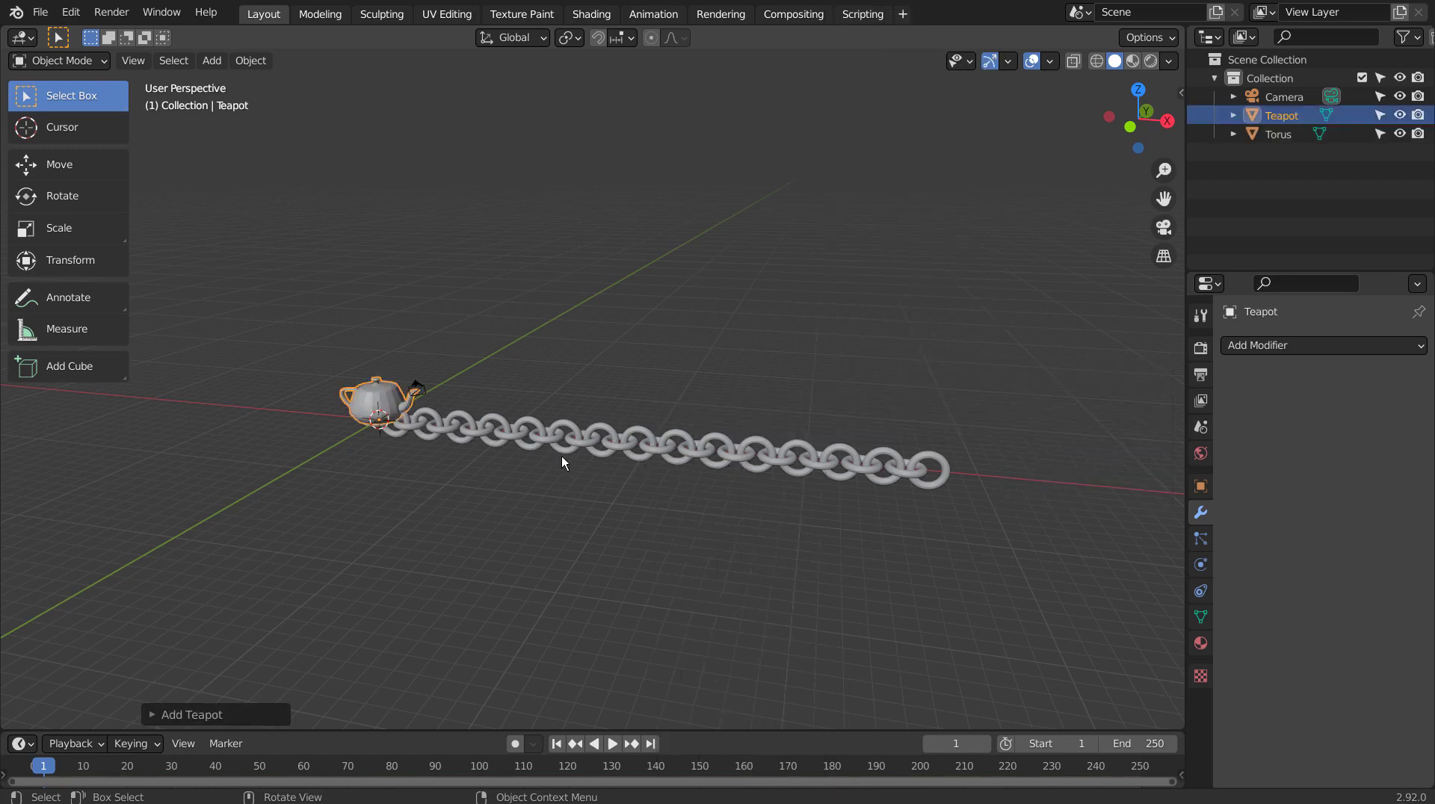
Move the teapot along X to the far end of the chain and stretch it along Z to nearly three times its height
key("g")
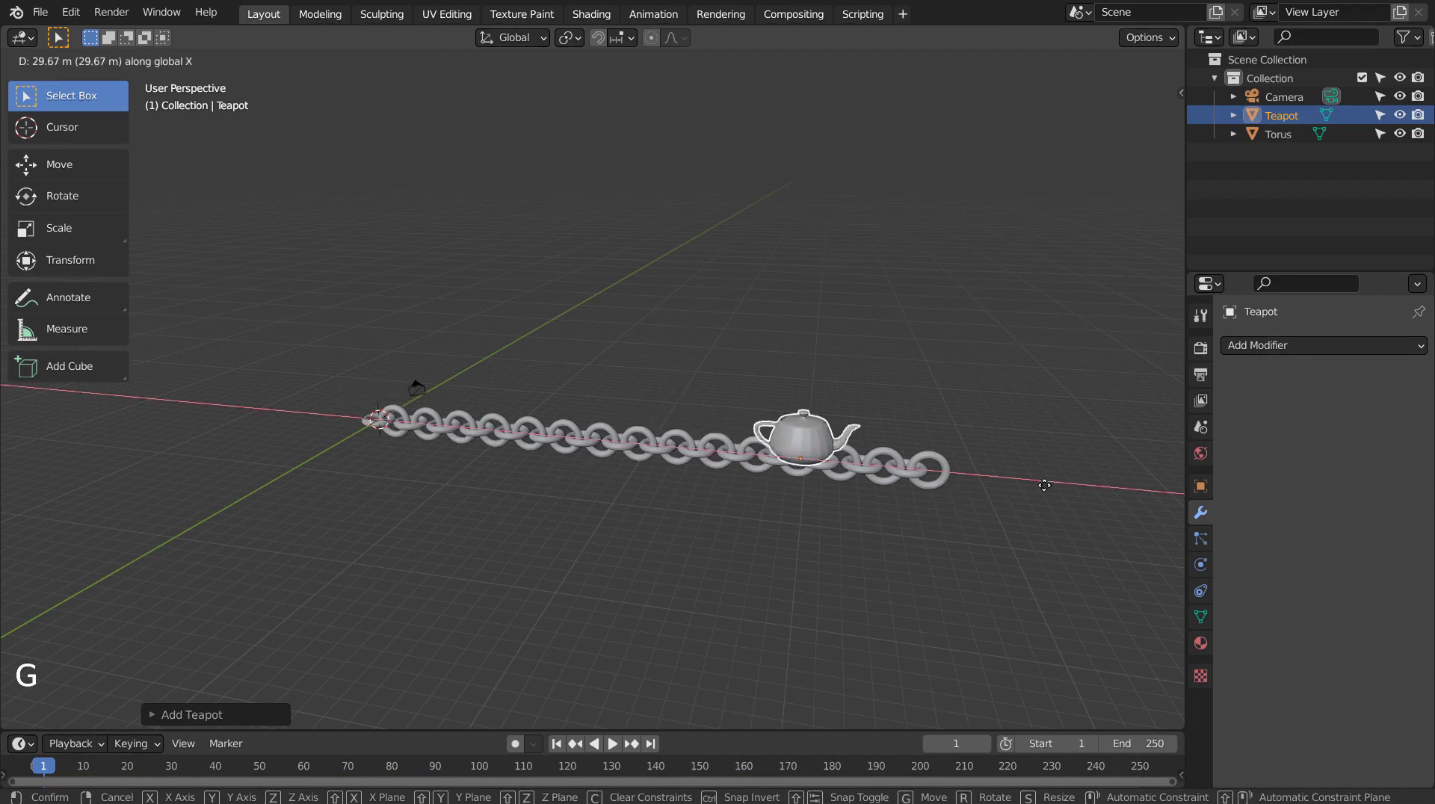
left_click(1128, 497)
key("s")
key("z")
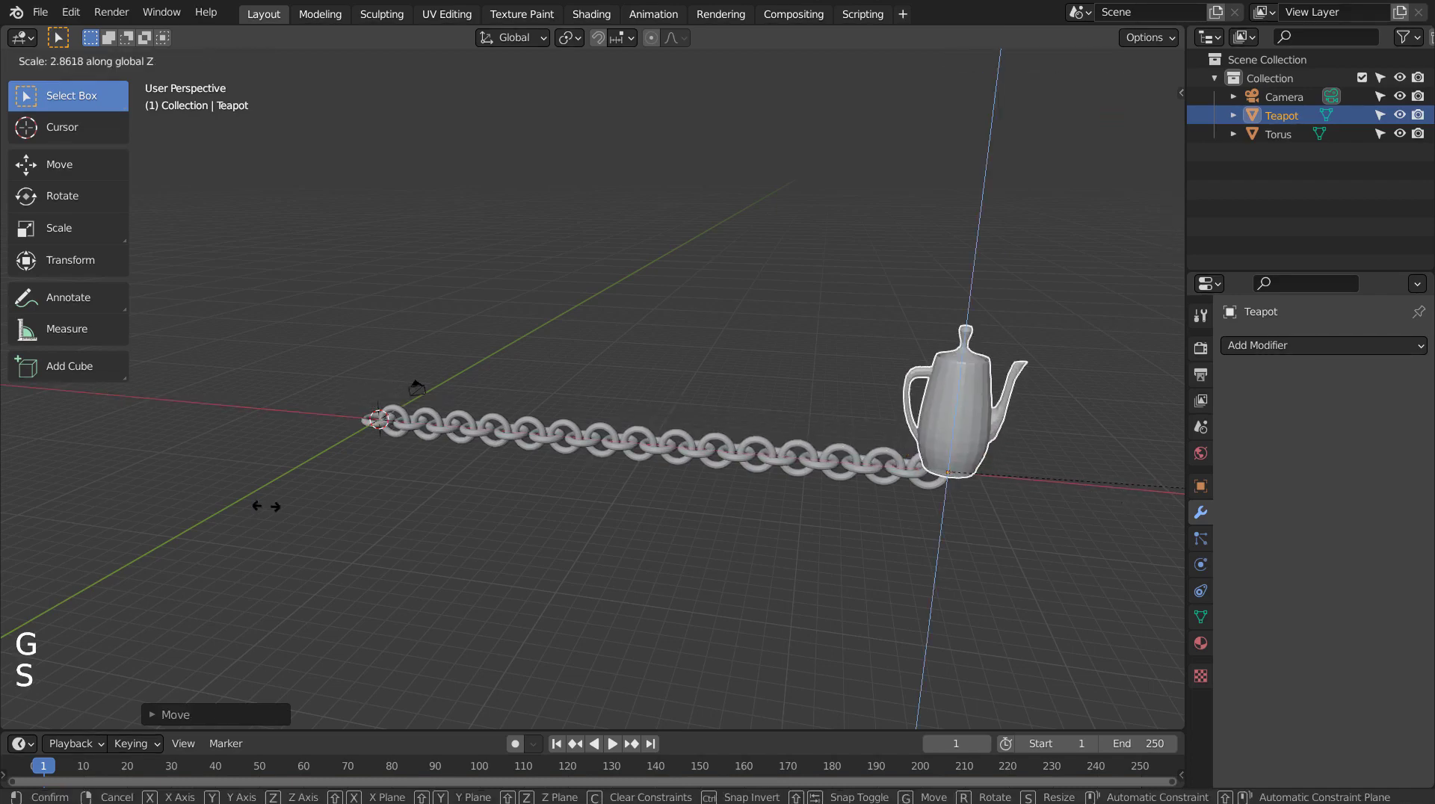
left_click(272, 515)
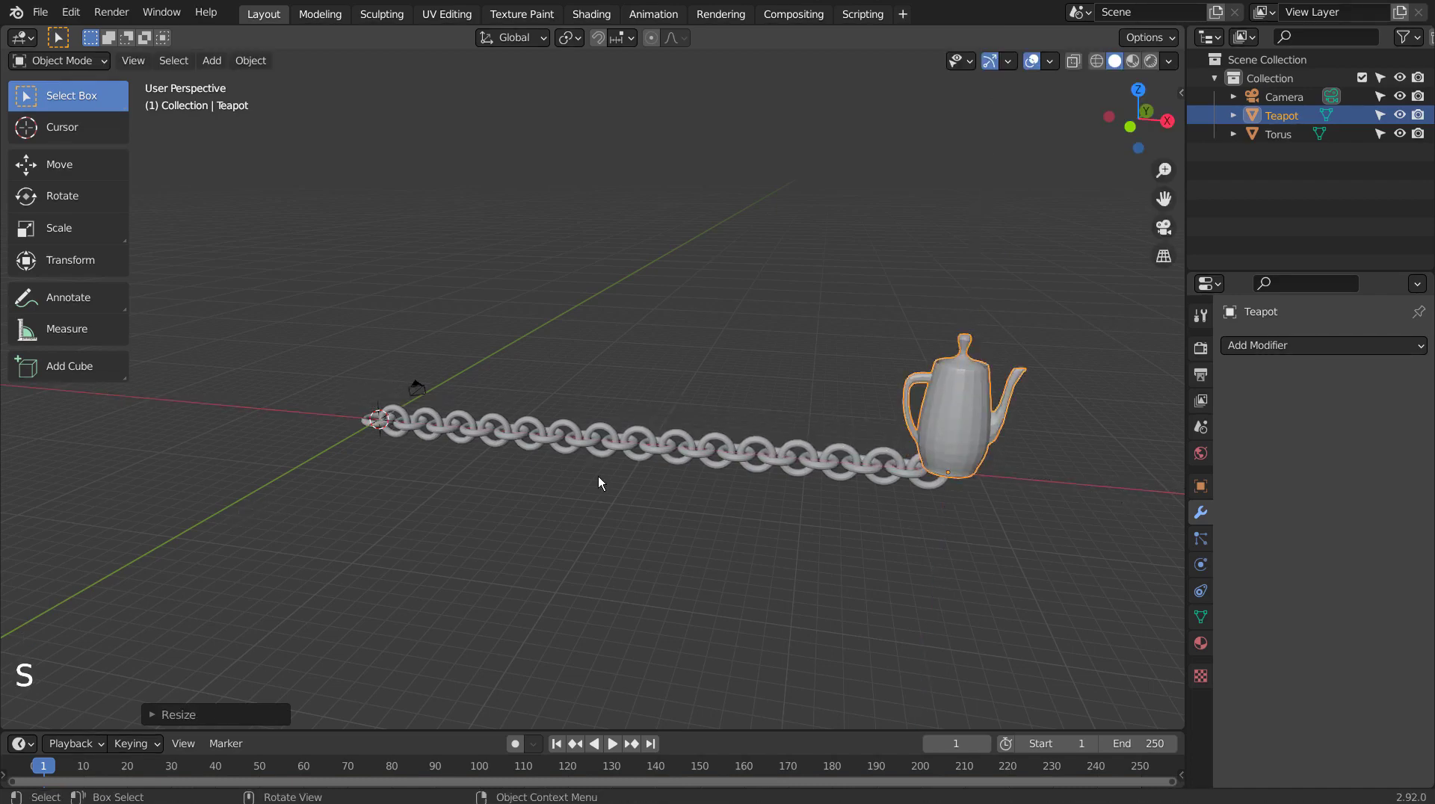
Rotate the teapot 90 degrees in the right view with angle snapping so it lies on its side
key("KP_Enter")
key("KP_3")
key("r")
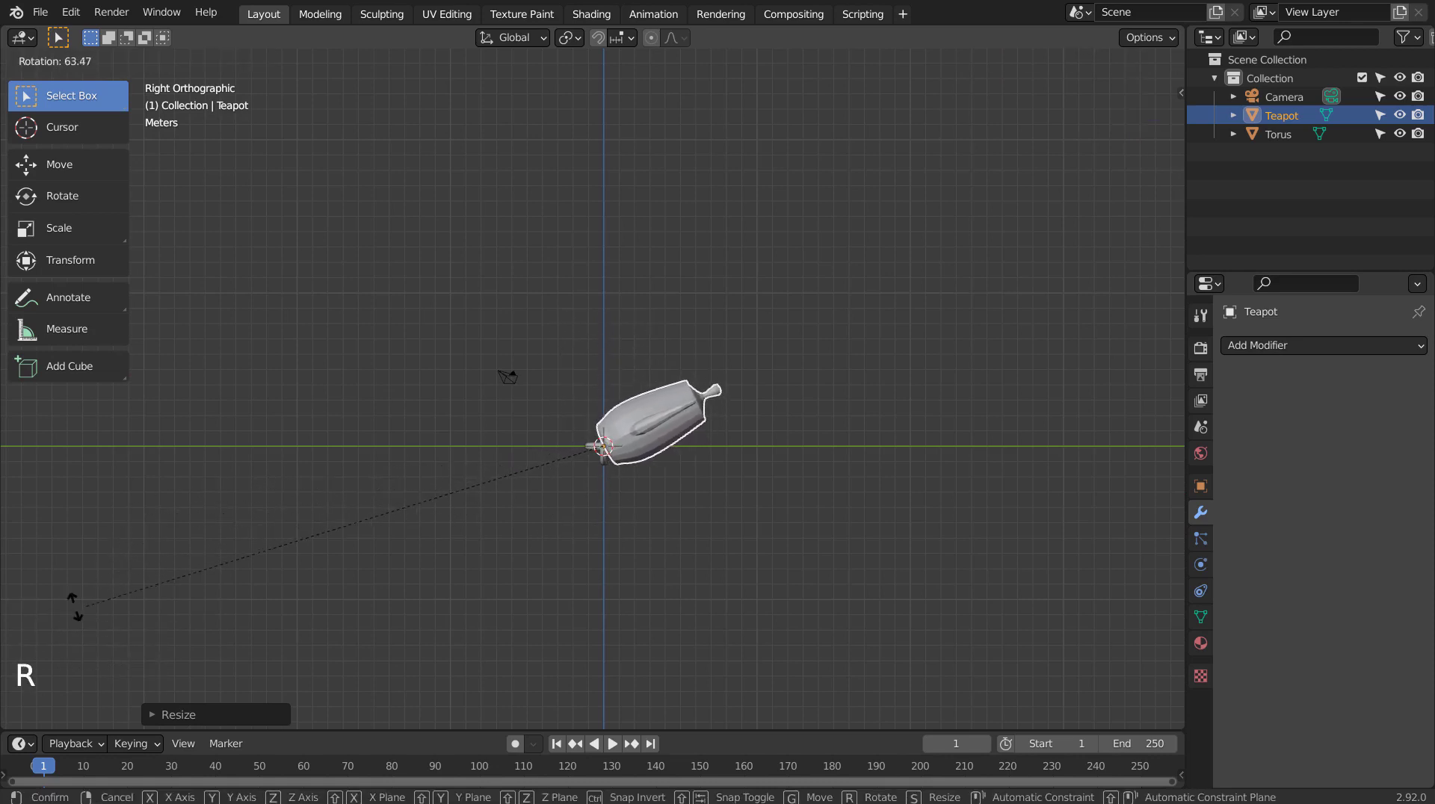
left_click(254, 384, "ctrl")
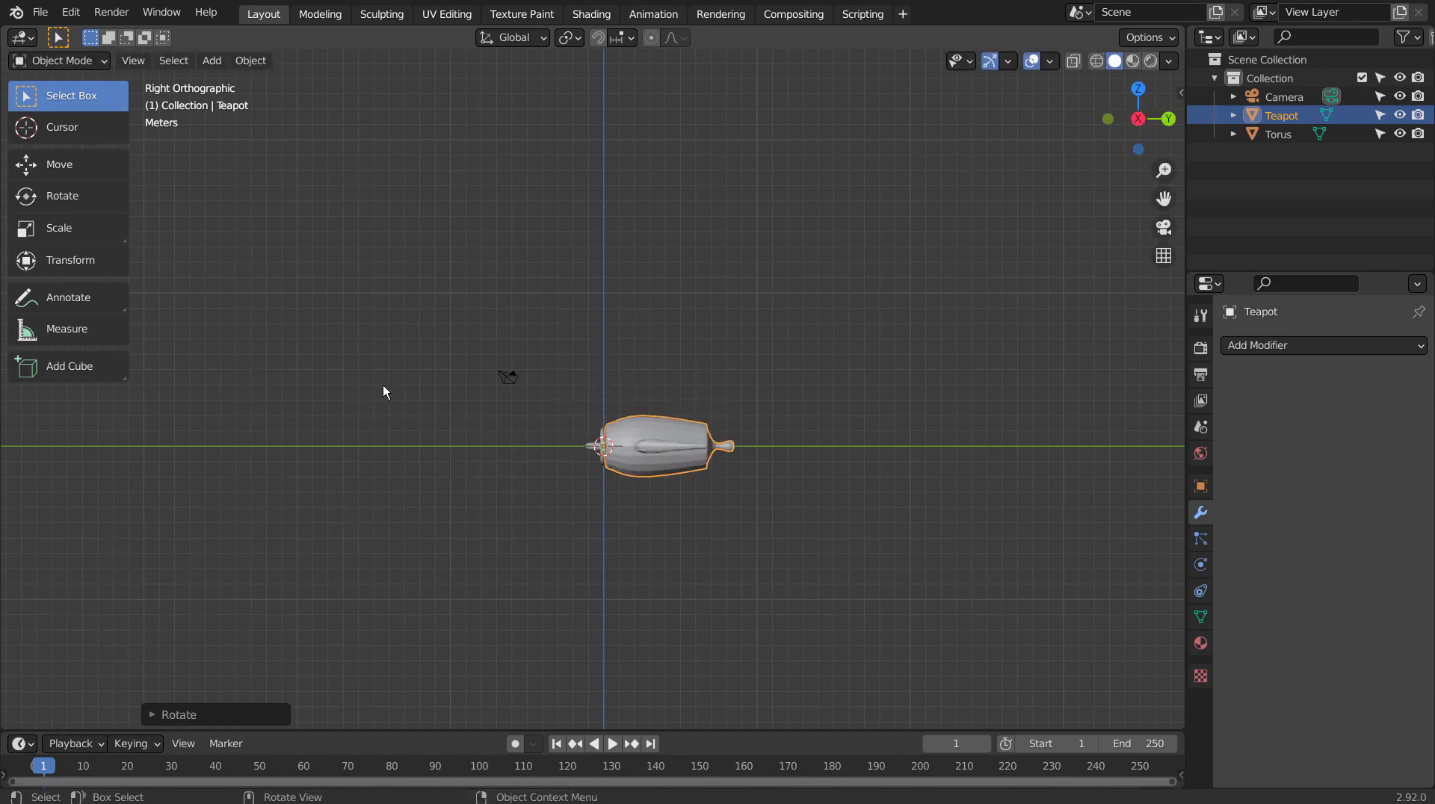
Move the teapot in the top view so its handle hooks through the last chain link
key("KP_7")
key("g")
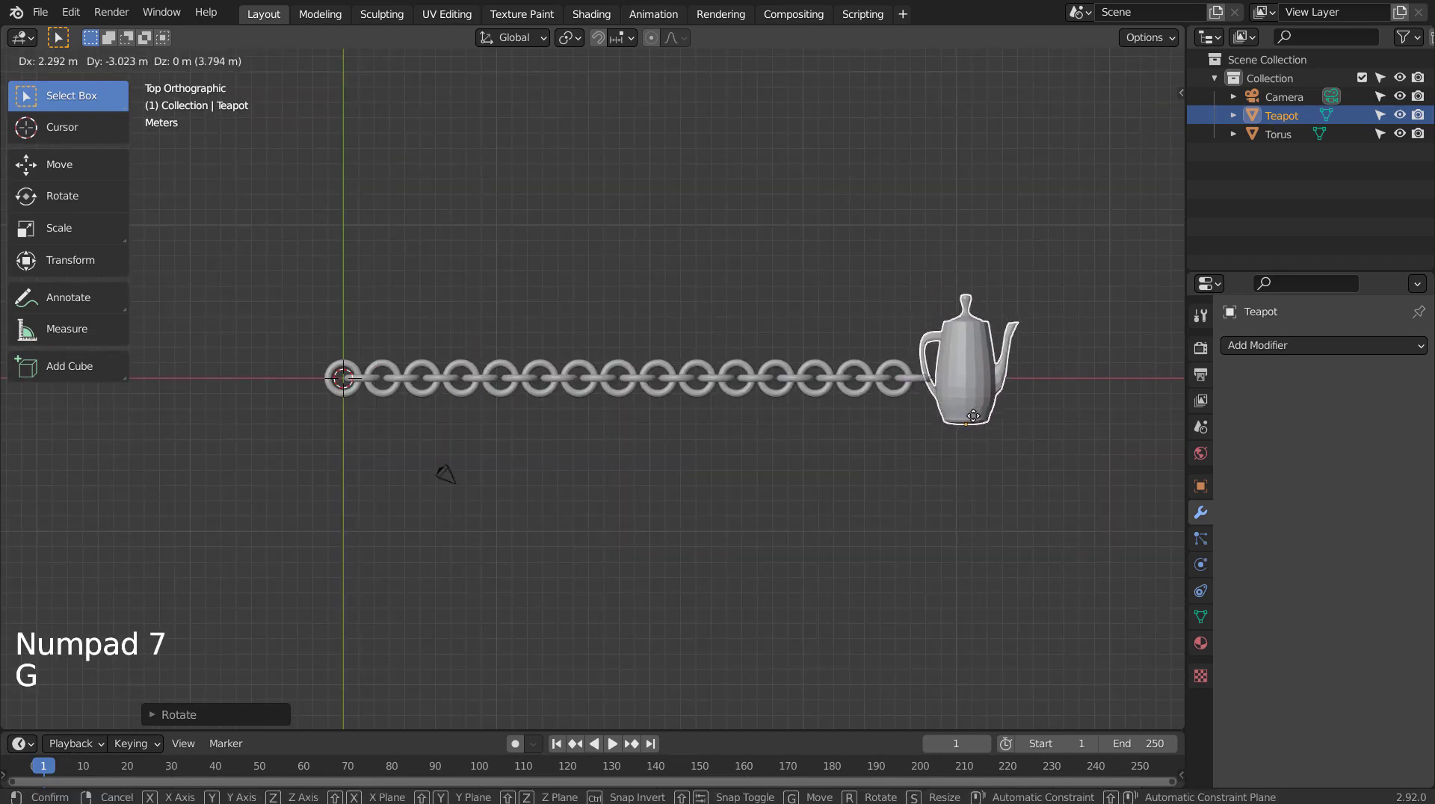
left_click(969, 432)
Give the teapot a rigid body of type Active with the Mesh collision shape
middle_click_drag(969, 434, 568, 522)
scroll(545, 489, "up", 5)
left_click(478, 411)
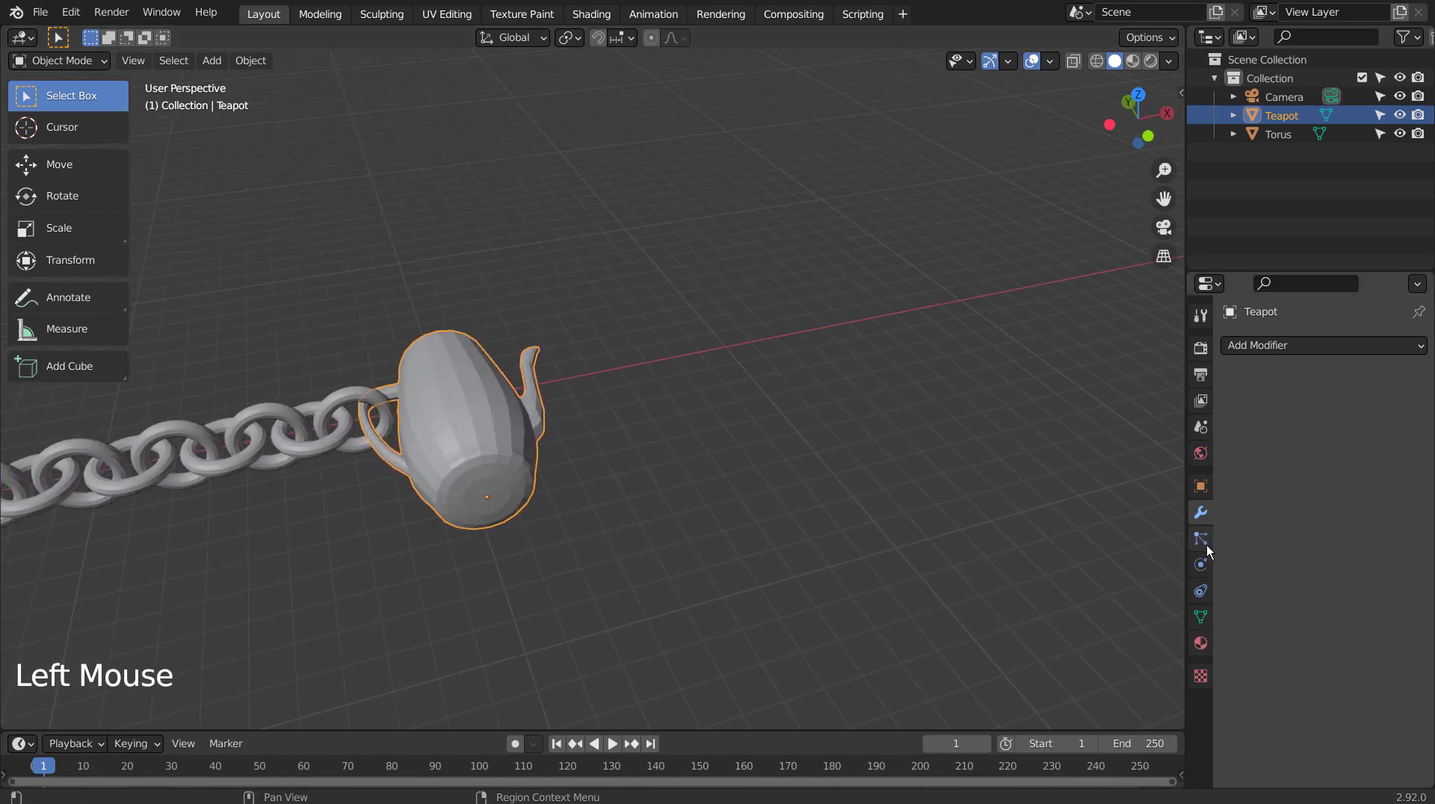
left_click(1205, 570)
left_click(1323, 495)
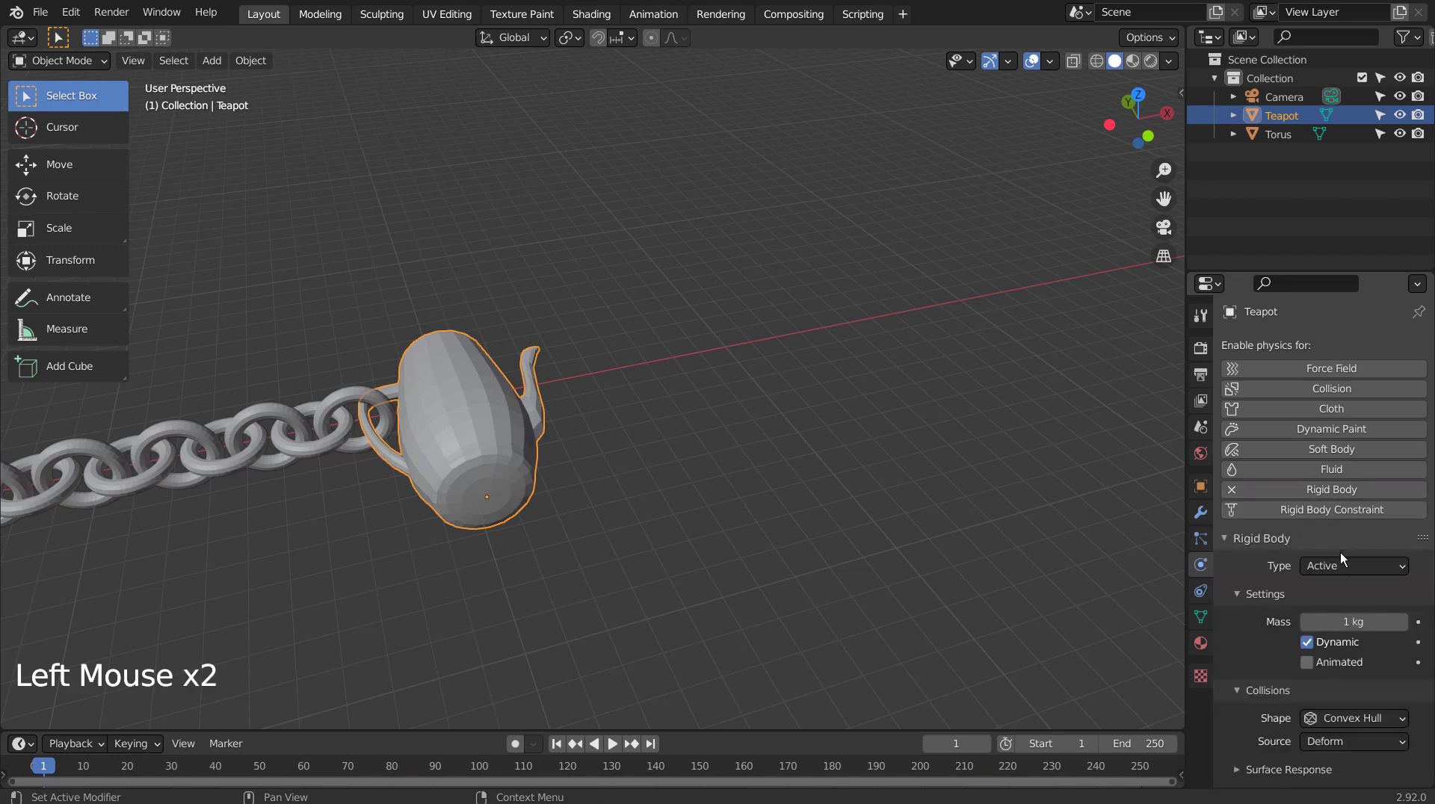
left_click(1343, 565)
left_click(1347, 583)
left_click_drag(1353, 720, 1315, 575)
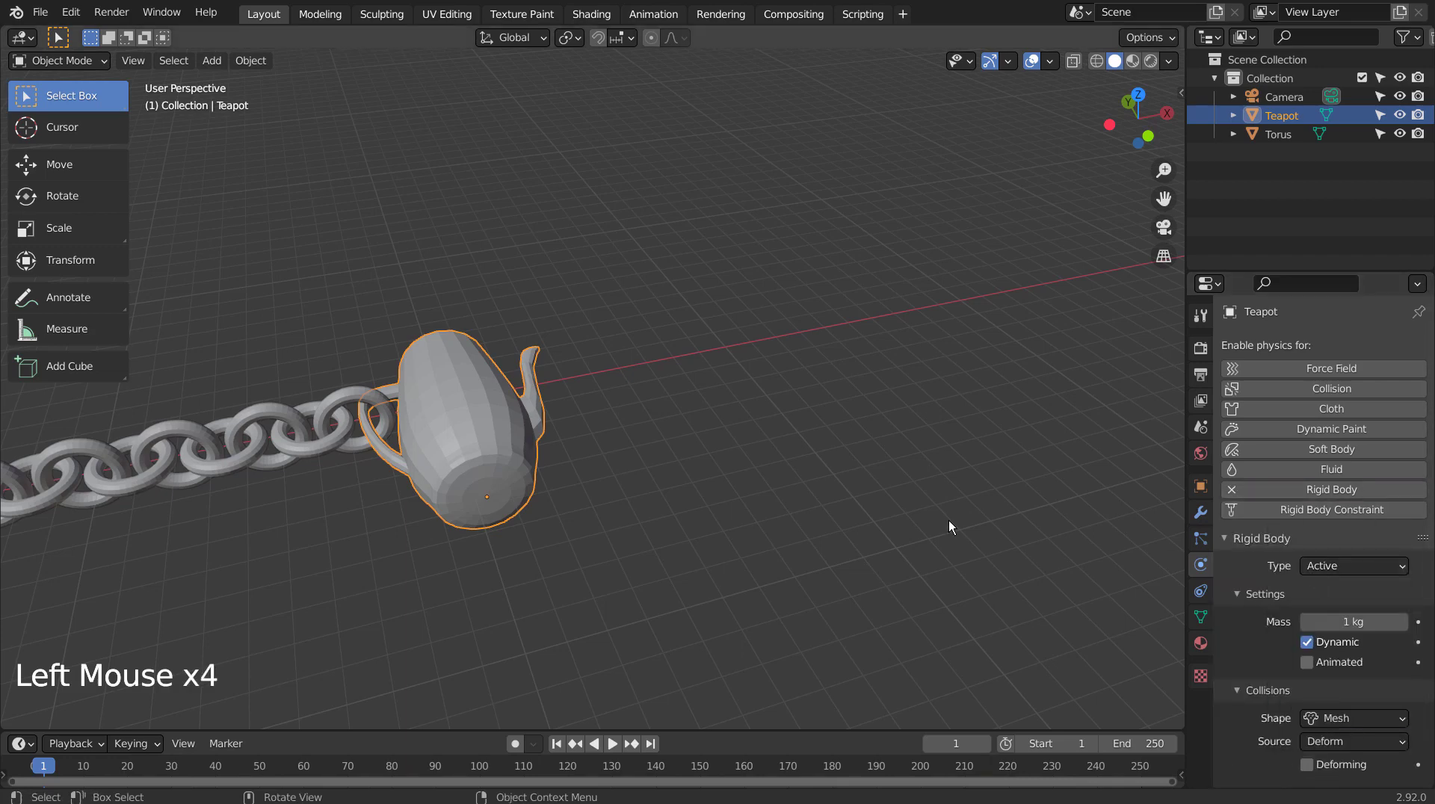
left_click(948, 521)
Separate the chain mesh by loose parts so that every link is its own object
scroll(949, 521, "down", 8)
middle_click_drag(651, 514, 548, 434, "shift")
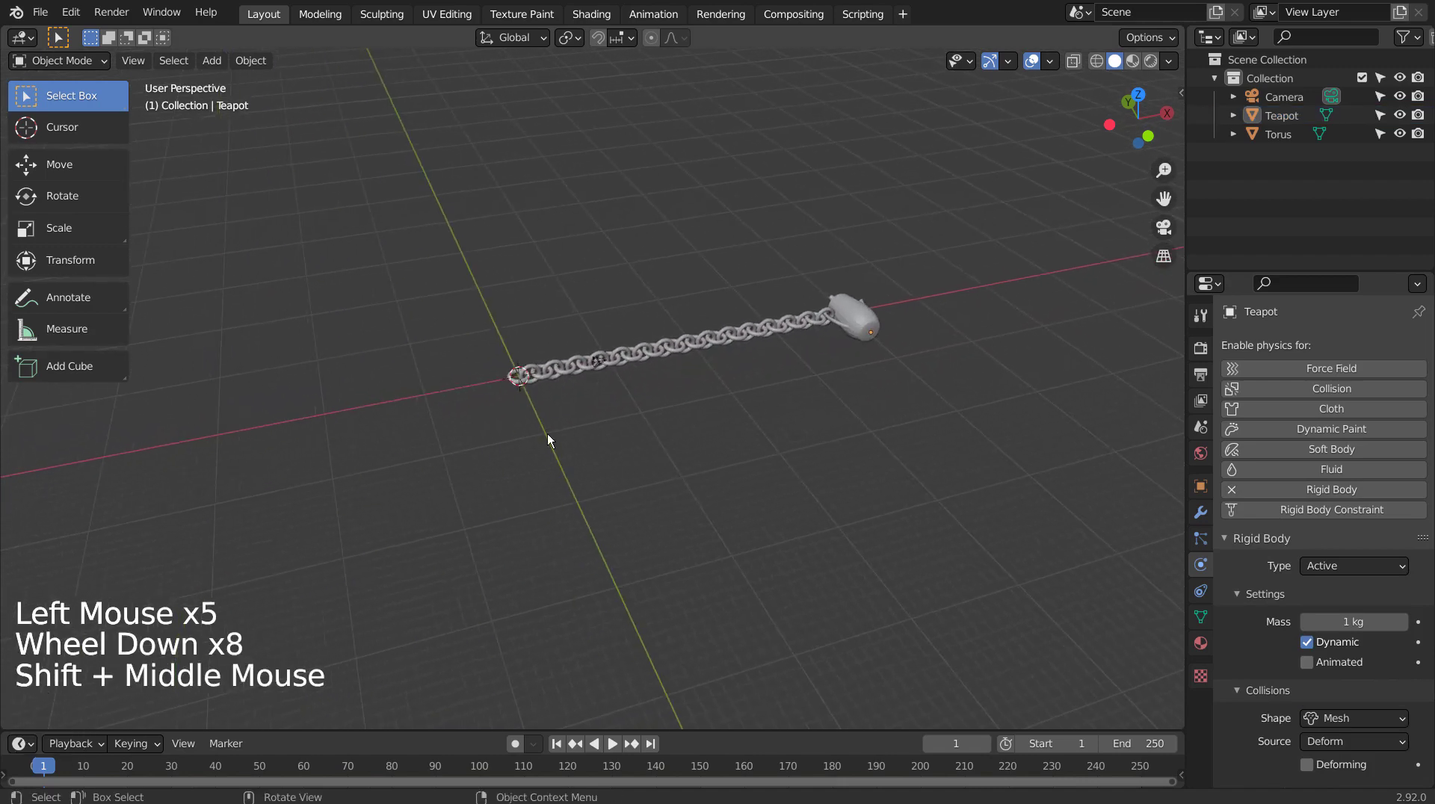
scroll(547, 434, "up", 4)
left_click(739, 342)
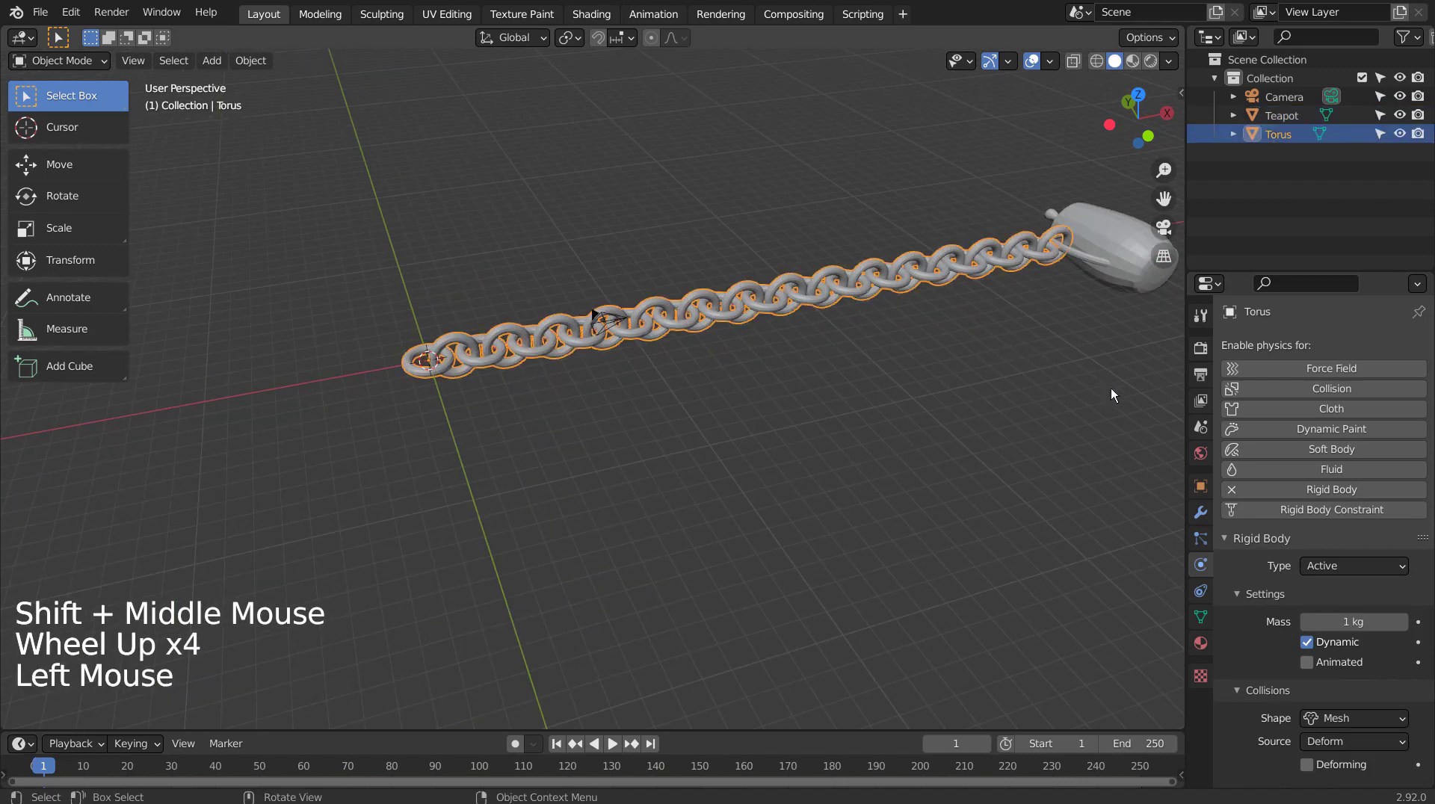
left_click(1200, 513)
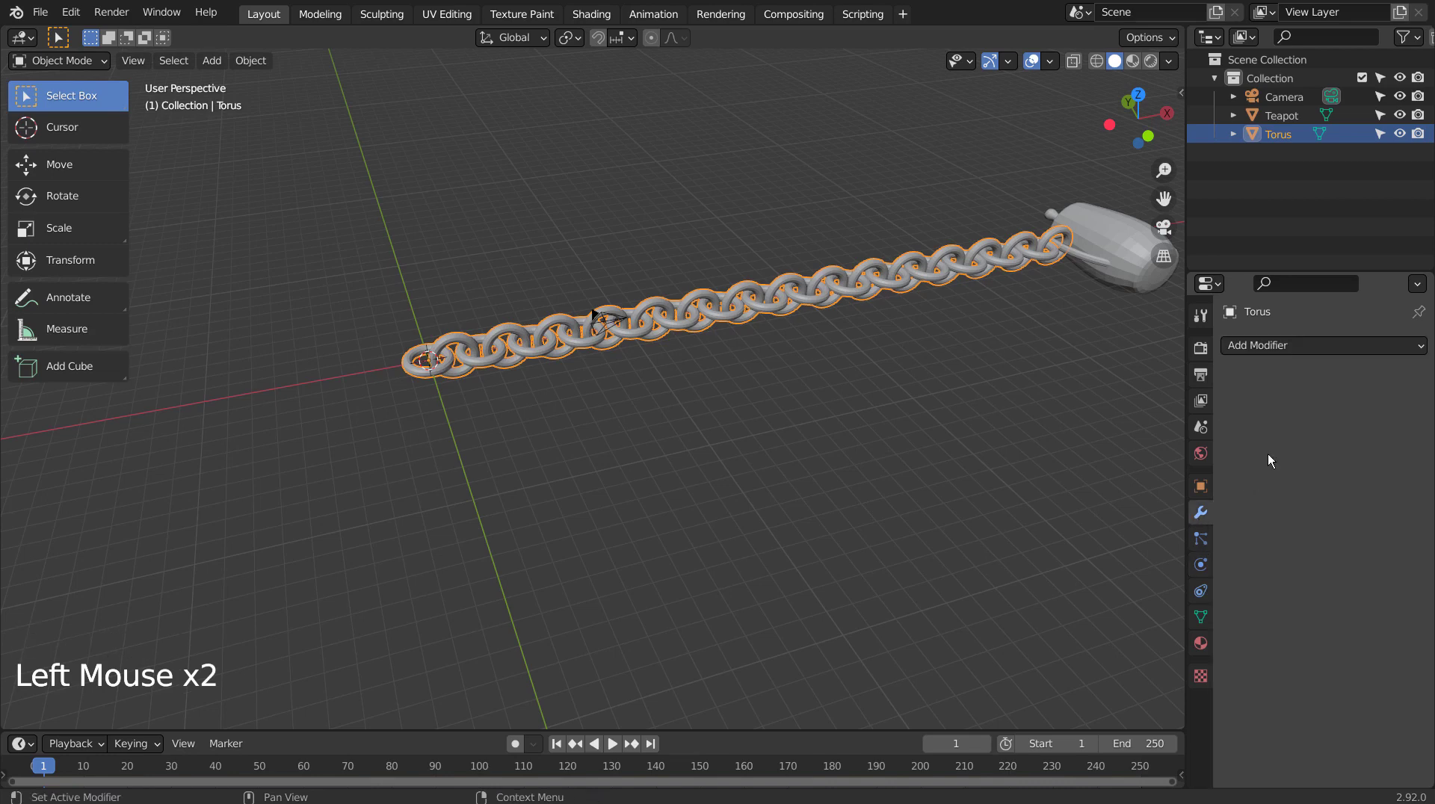
key("Tab")
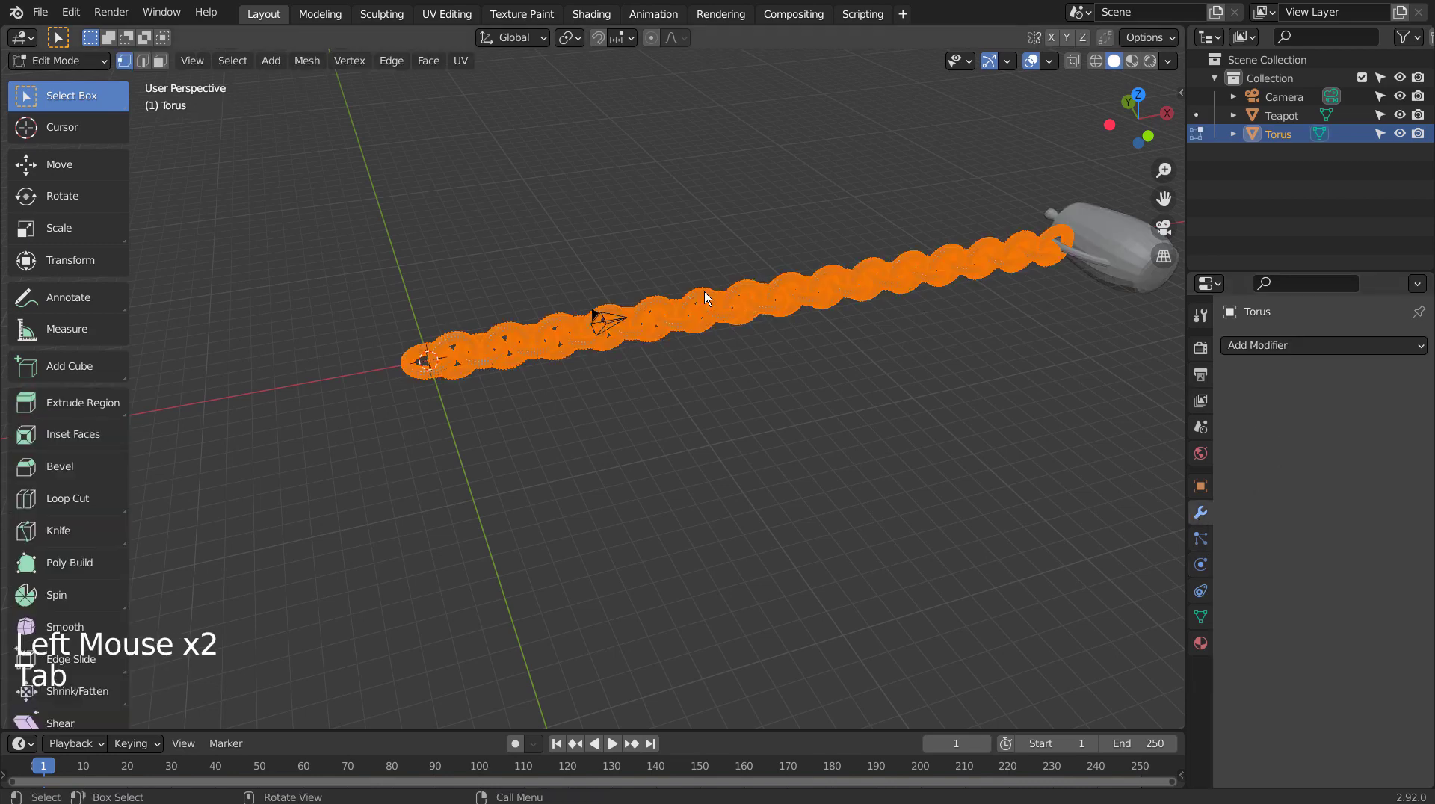
key("p")
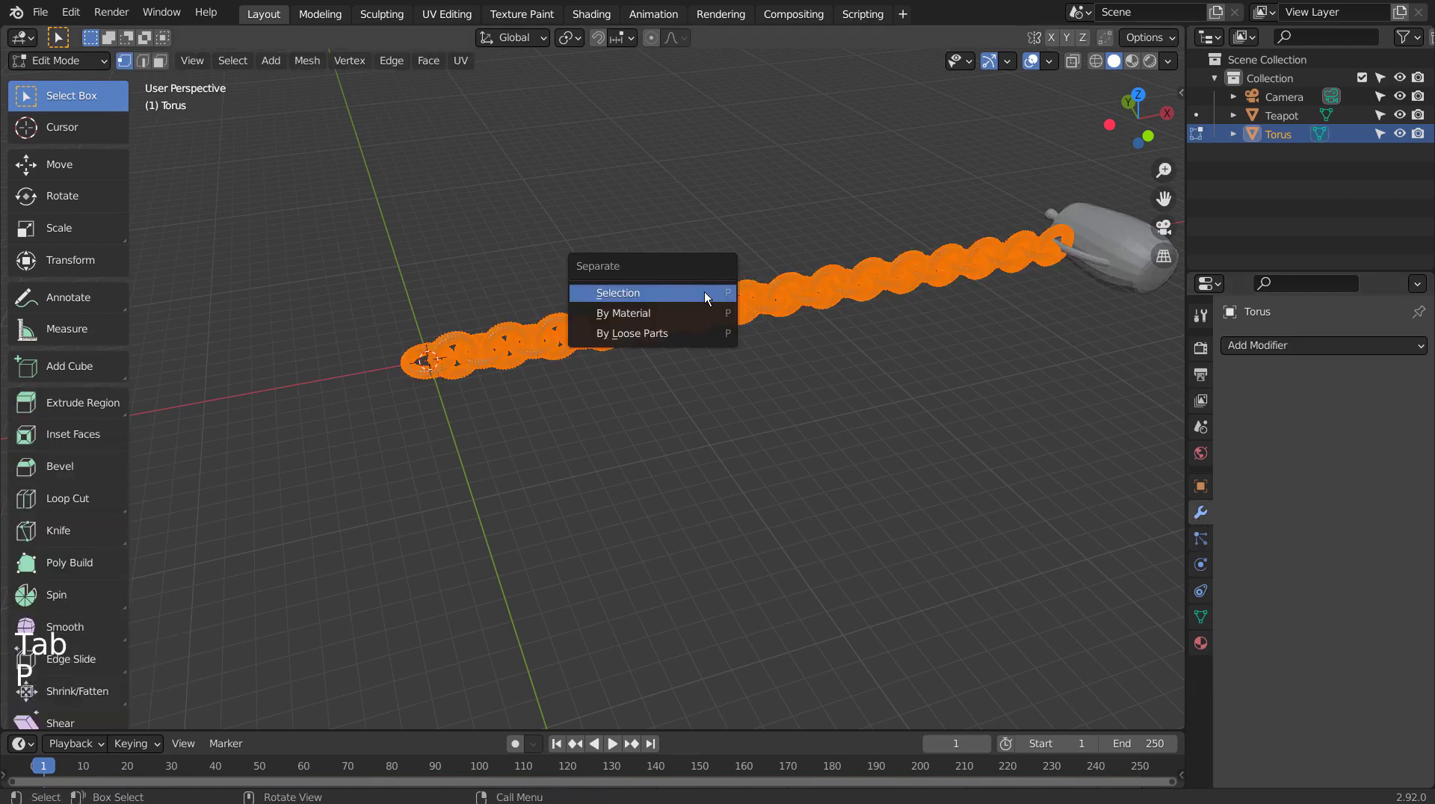
left_click(671, 328)
key("Tab")
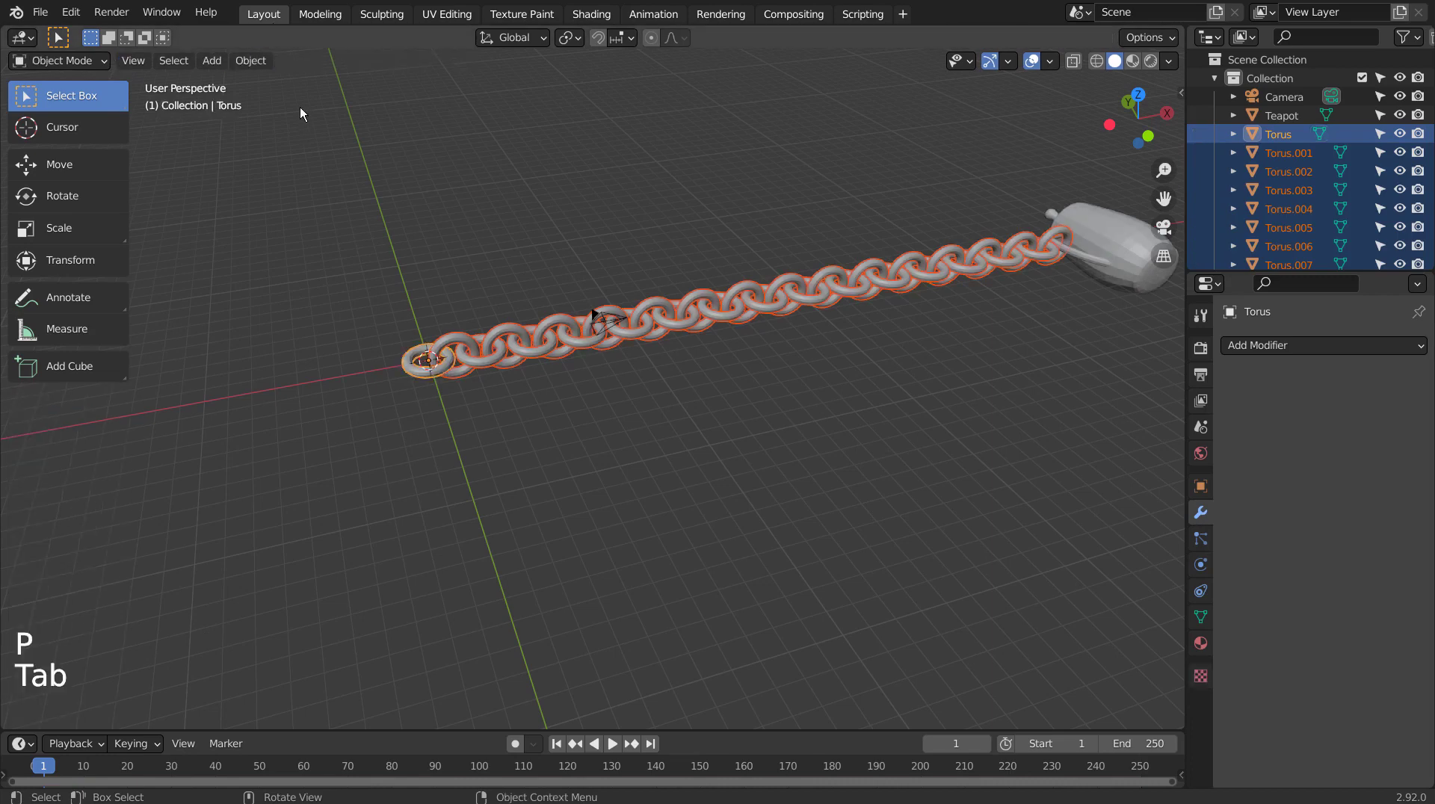
Set the origins of all separated chain links to the 3D cursor
left_click(253, 60)
mouse_move(374, 101)
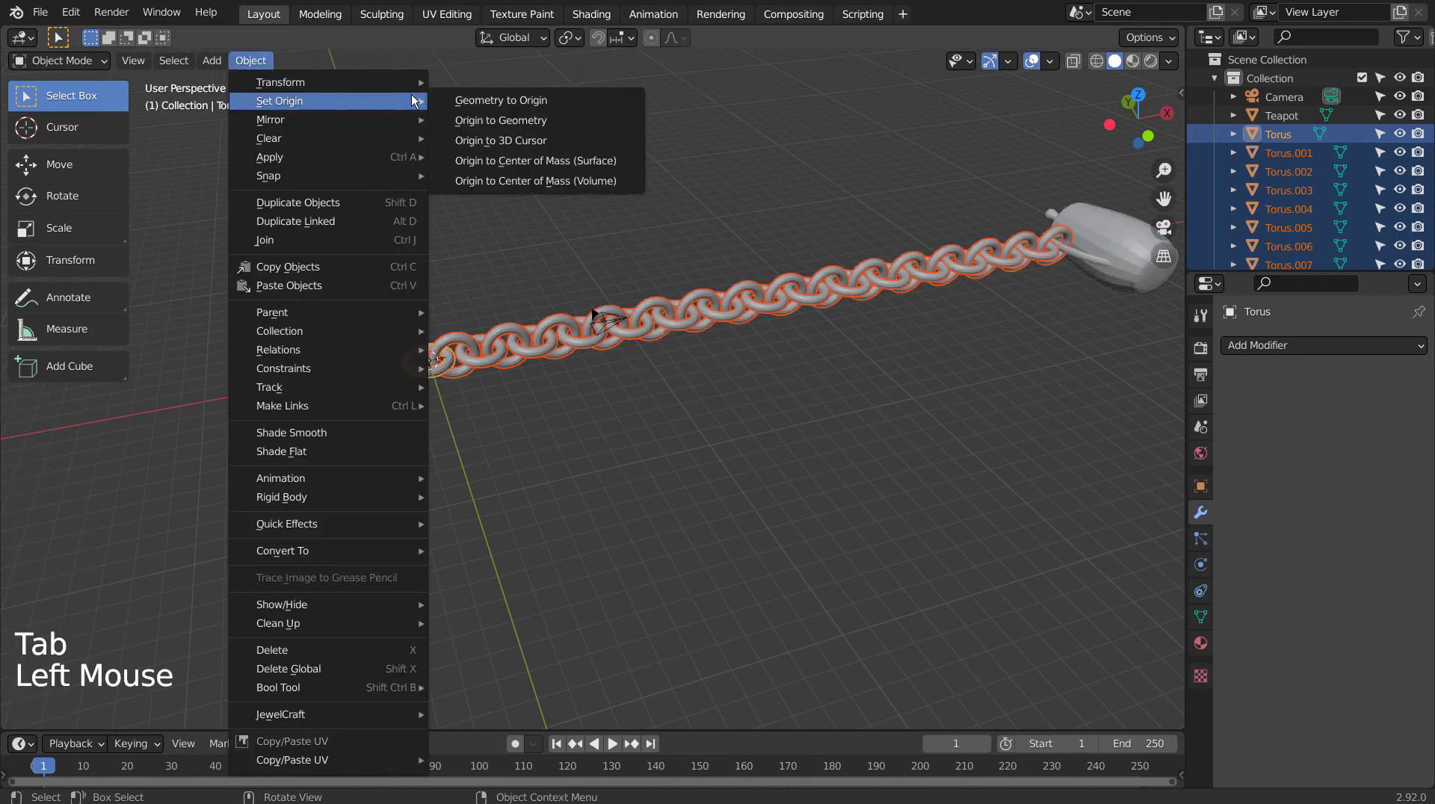
left_click(497, 140)
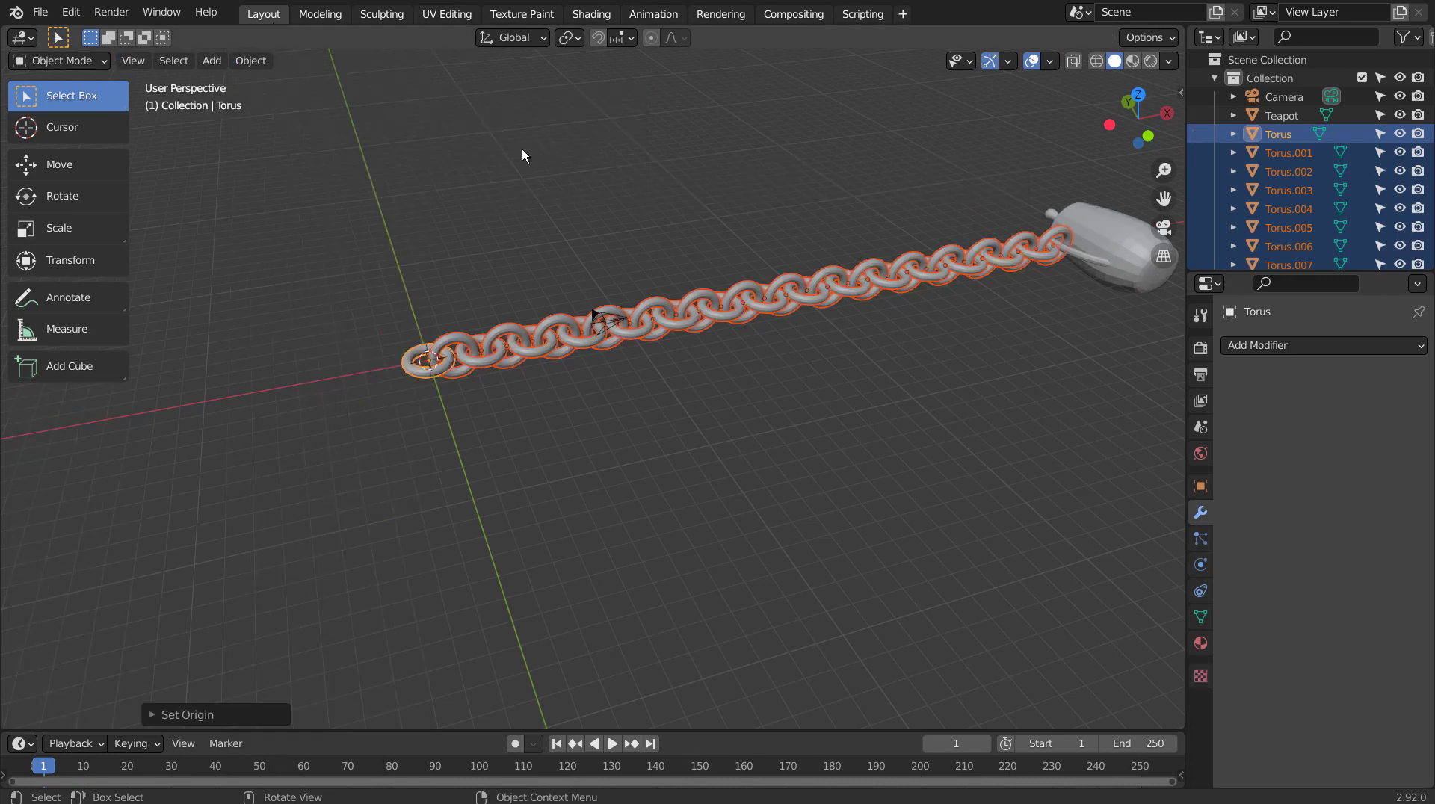
Turn off the Dynamic option in the rigid body settings of the first chain link at the origin
left_click(878, 379)
left_click(415, 371)
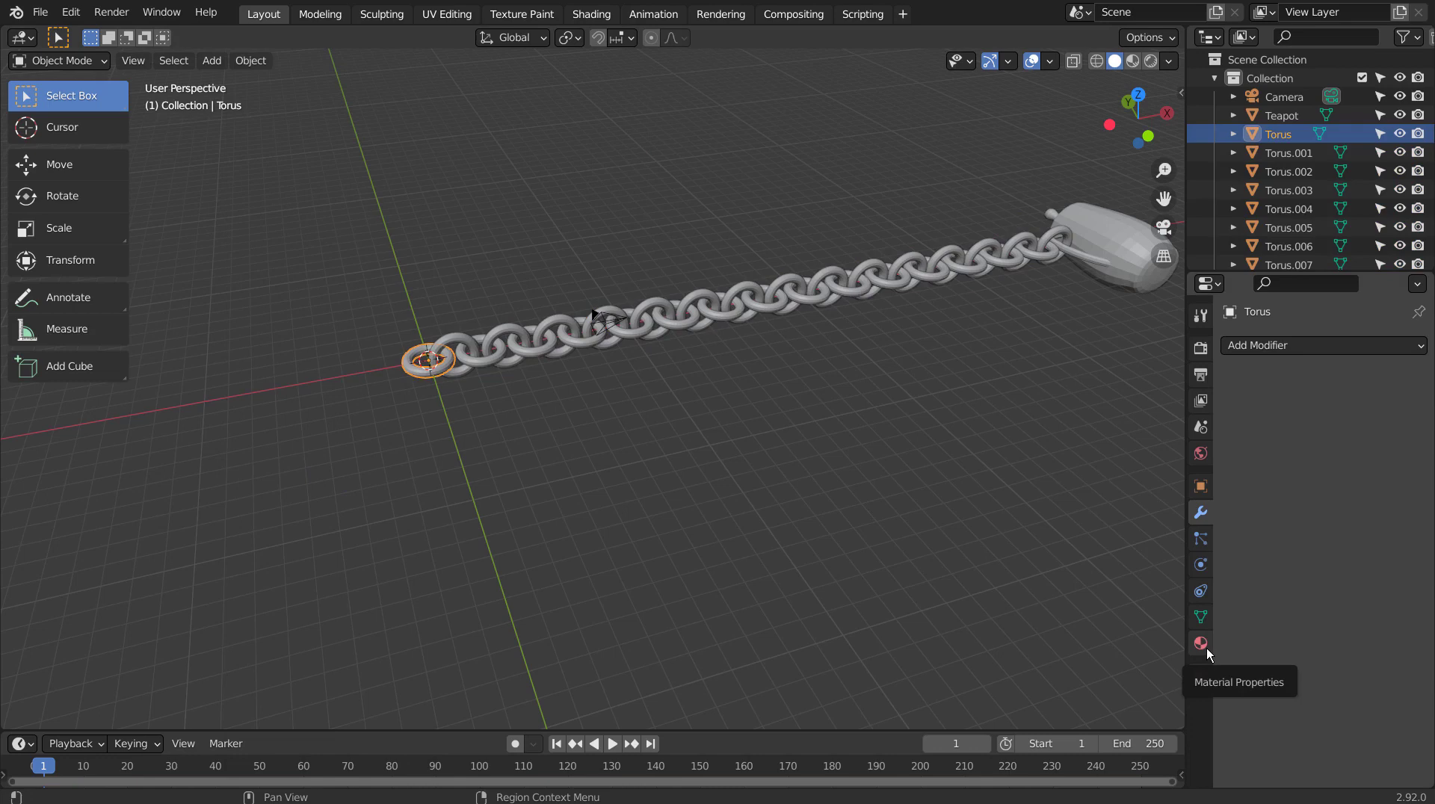
left_click(1201, 565)
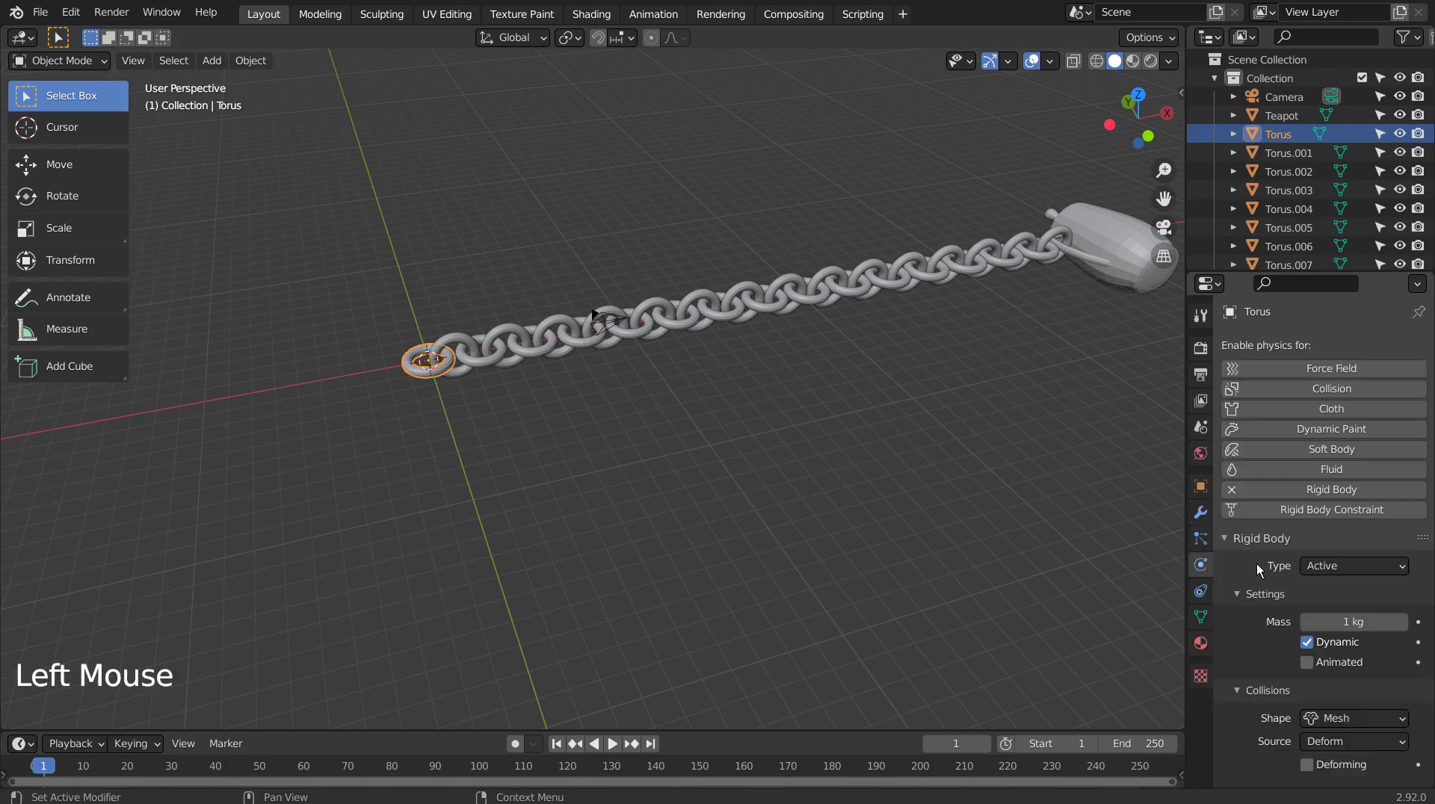
left_click(706, 649)
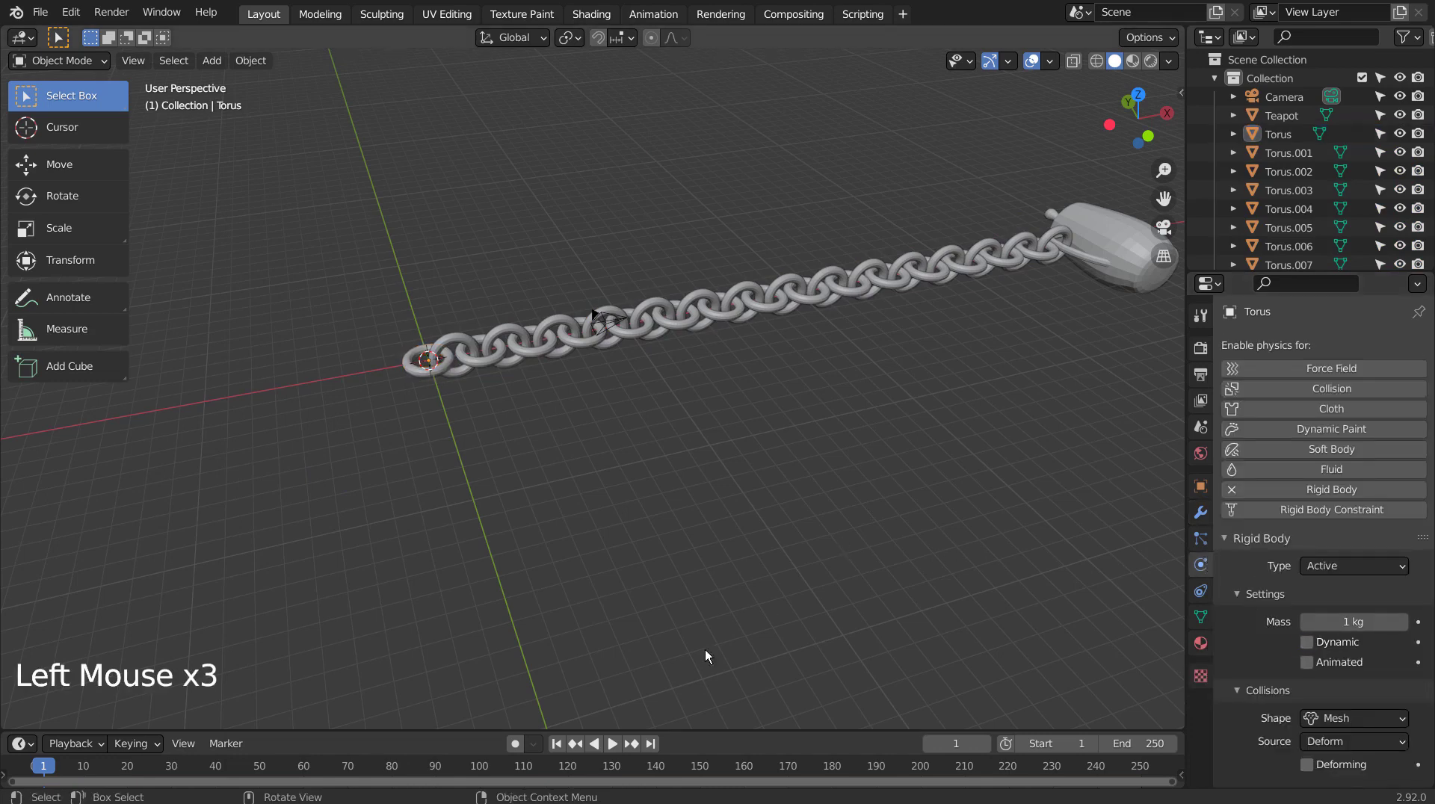
Play the simulation to check how the chain falls from its fixed first link, then return to the first frame
left_click(614, 742)
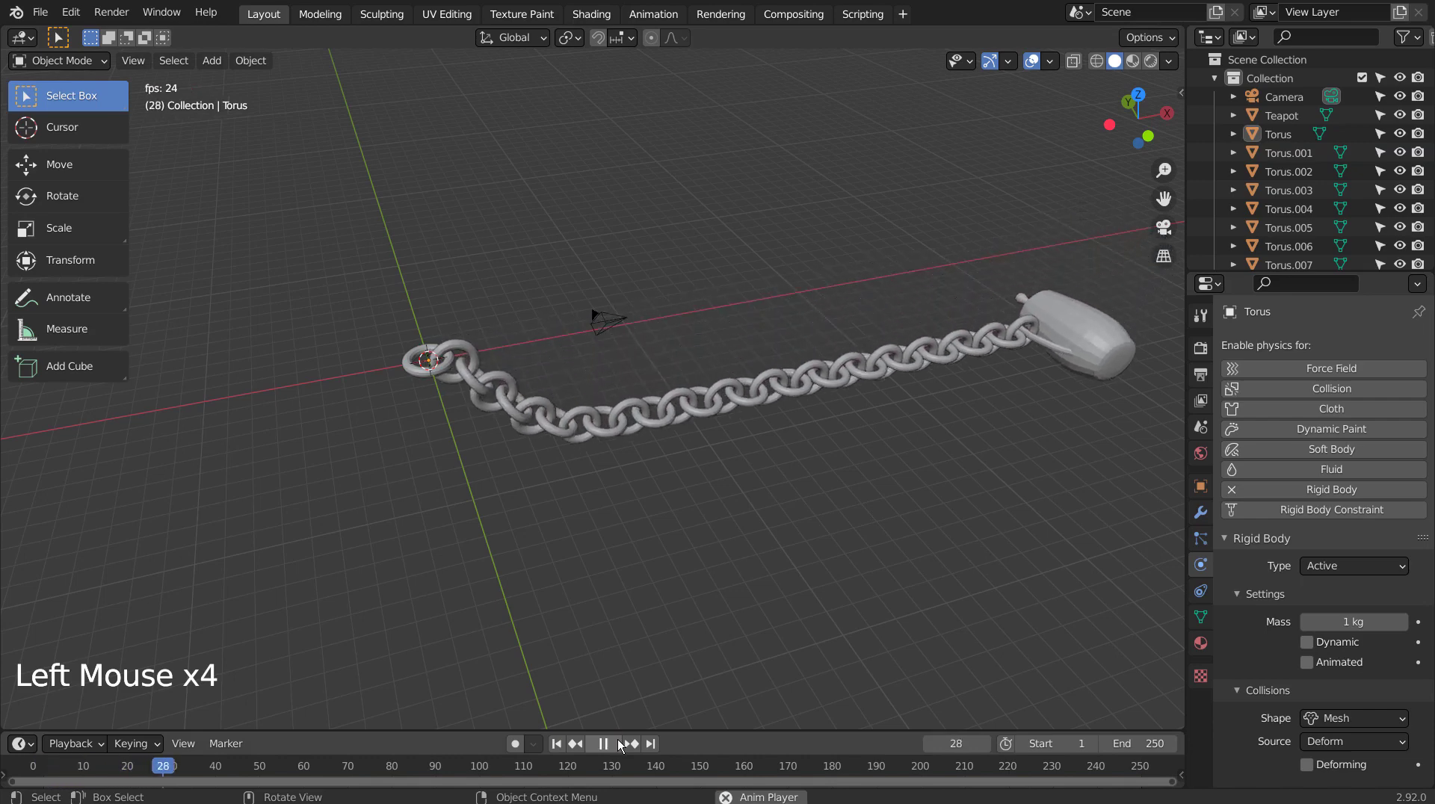
scroll(617, 738, "down", 1)
scroll(618, 738, "up", 1)
scroll(617, 738, "down", 1)
scroll(618, 739, "up", 1)
scroll(617, 738, "down", 1)
scroll(617, 739, "up", 1)
scroll(617, 739, "down", 1)
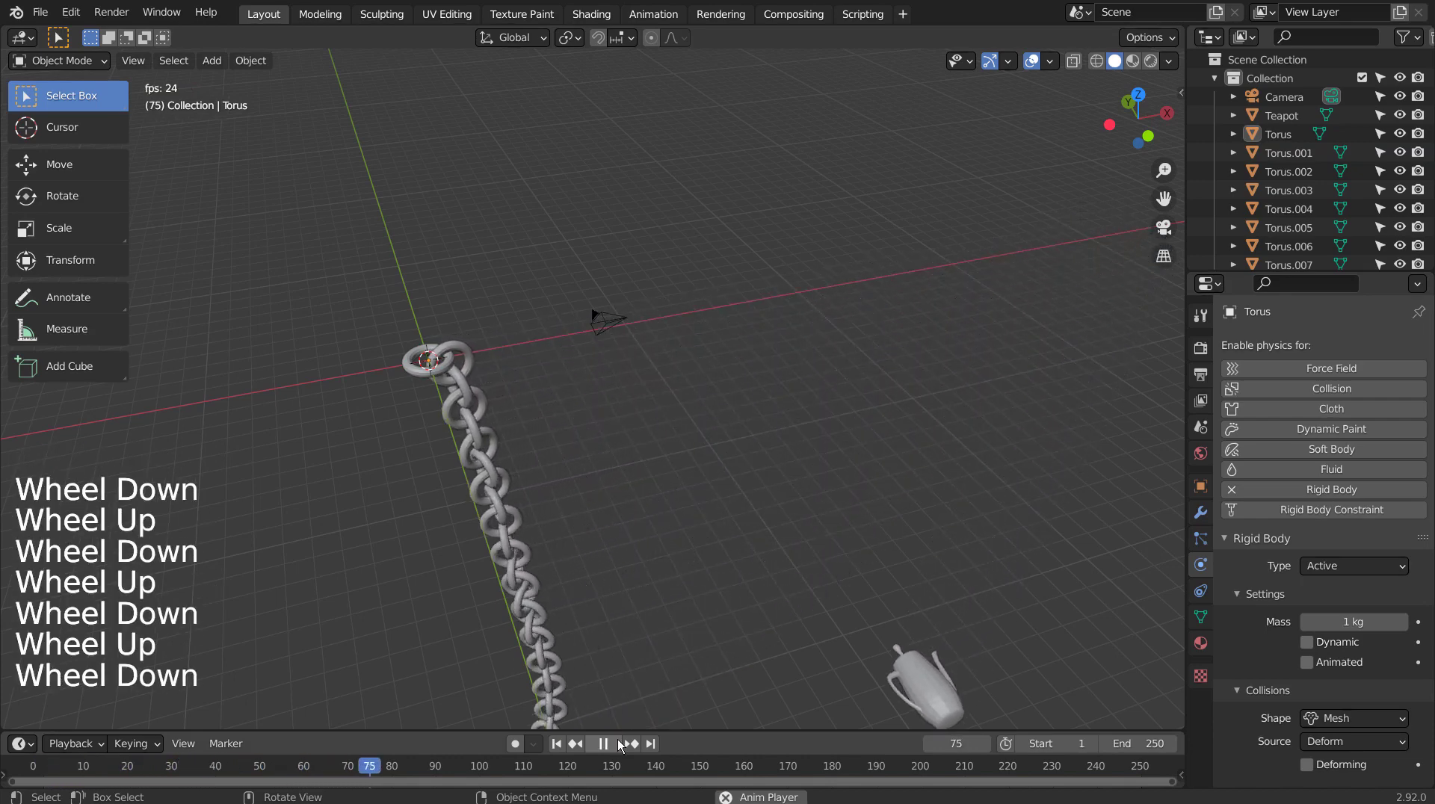
left_click(618, 739)
left_click(560, 744)
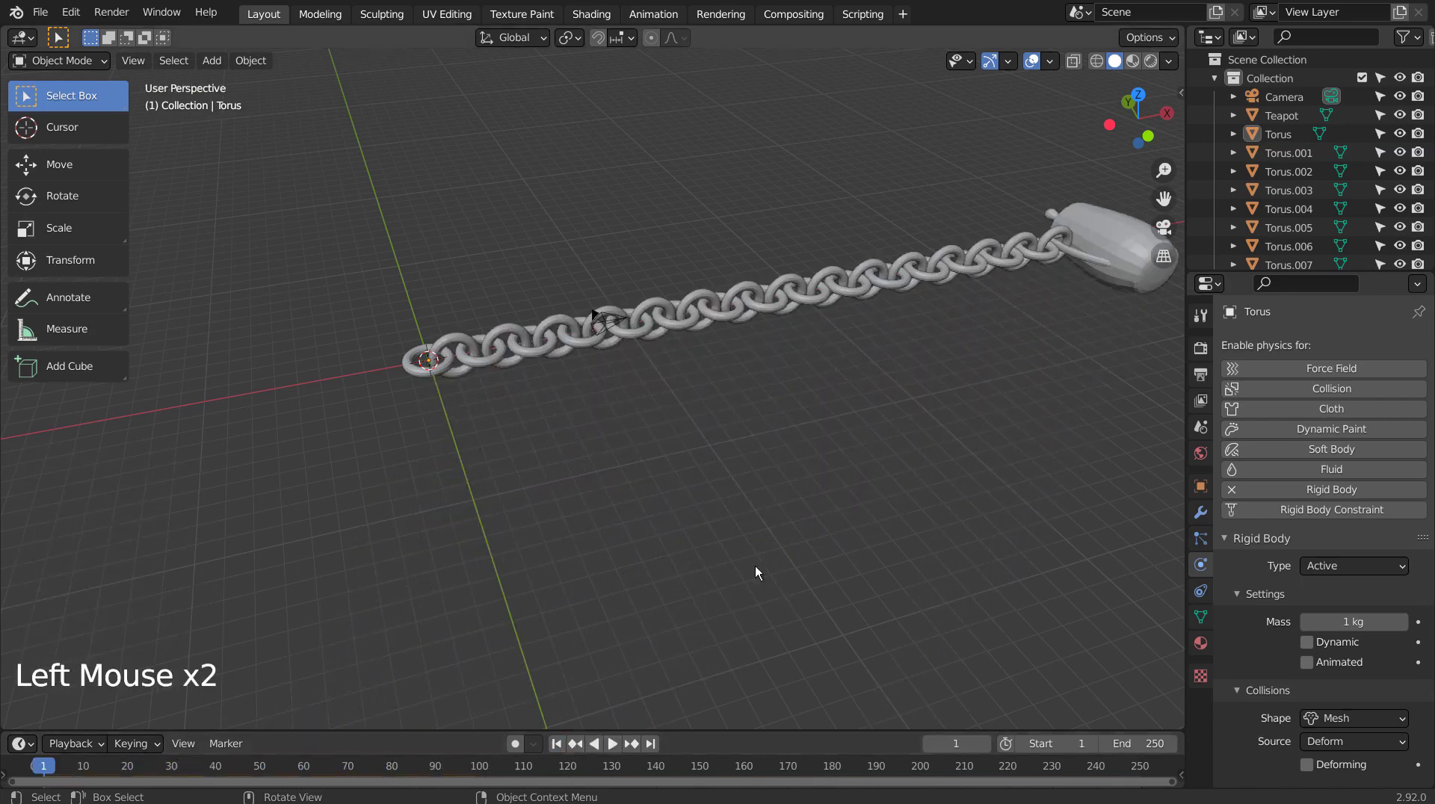
Replay the simulation from the teapot's side to check its hold on the last link, then rewind to frame 1
scroll(985, 389, "down", 2)
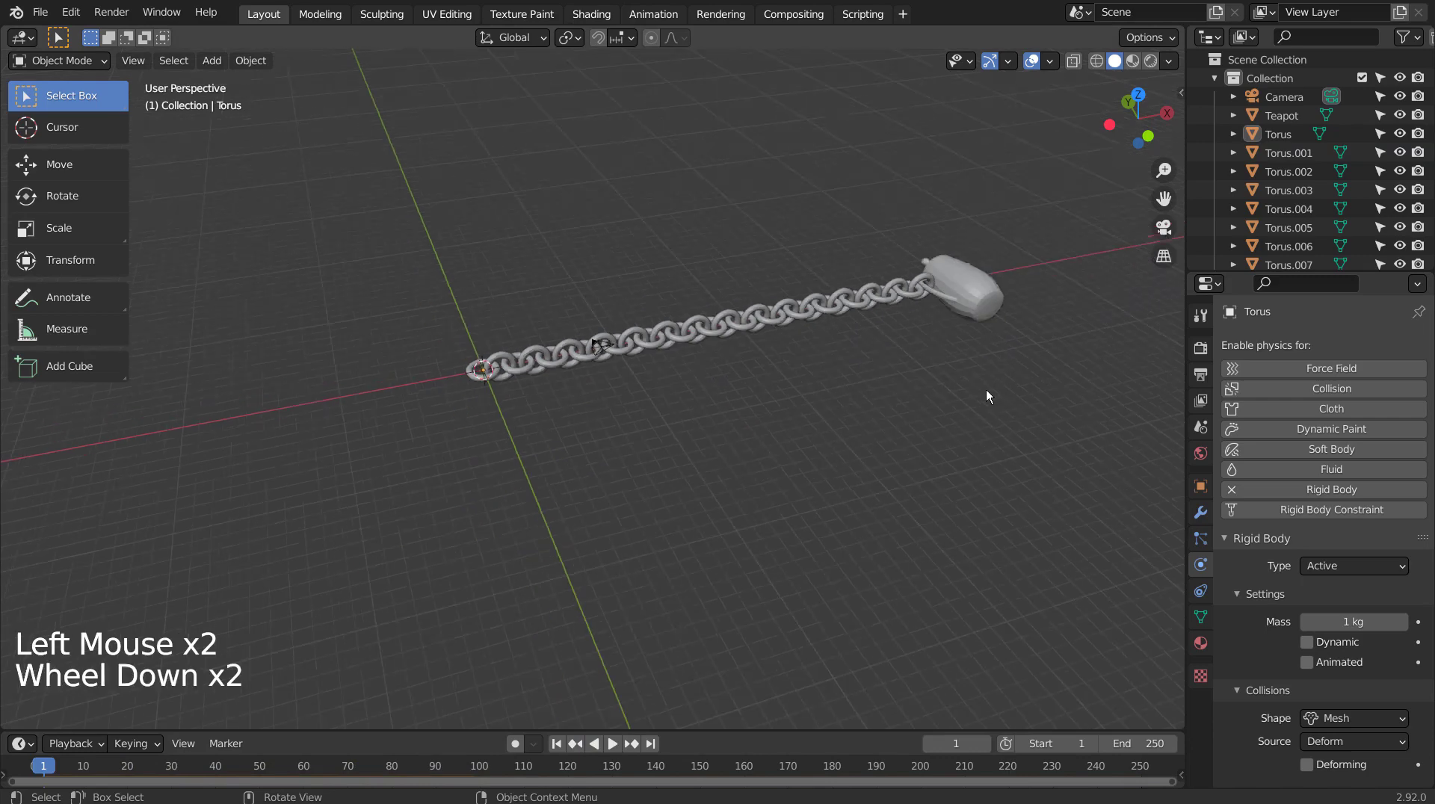
middle_click_drag(985, 389, 845, 495)
middle_click(845, 495)
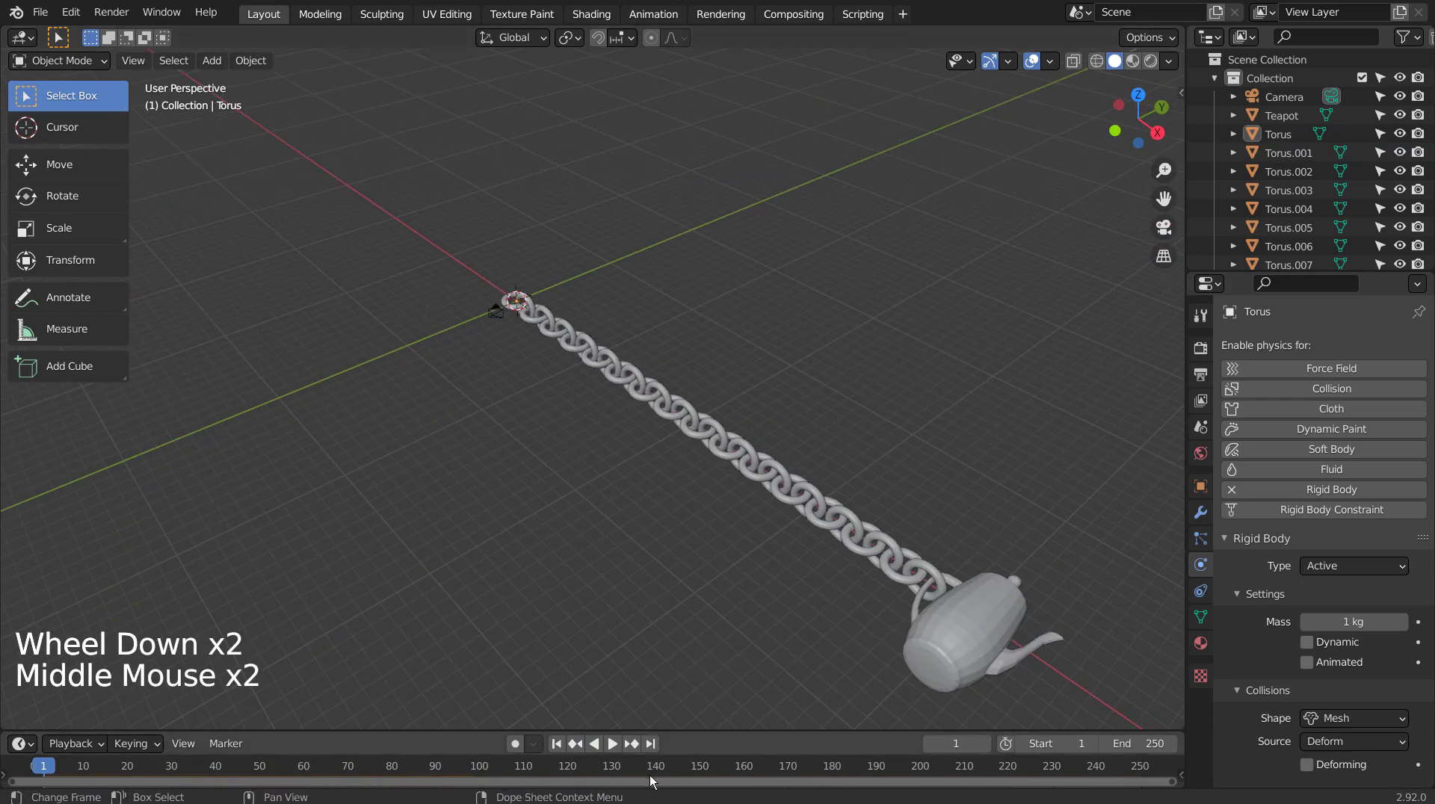
left_click(612, 745)
scroll(702, 601, "down", 2)
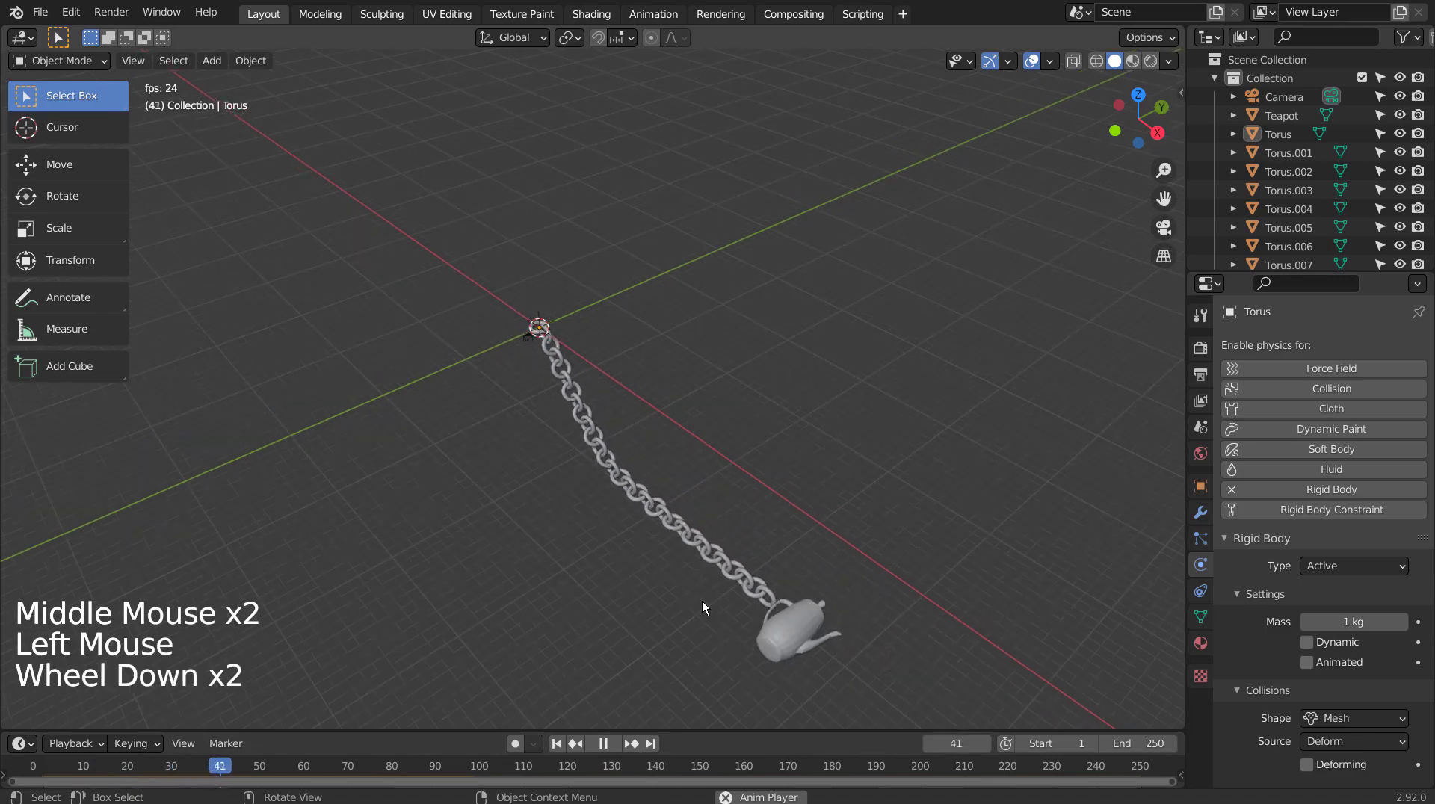
left_click(603, 744)
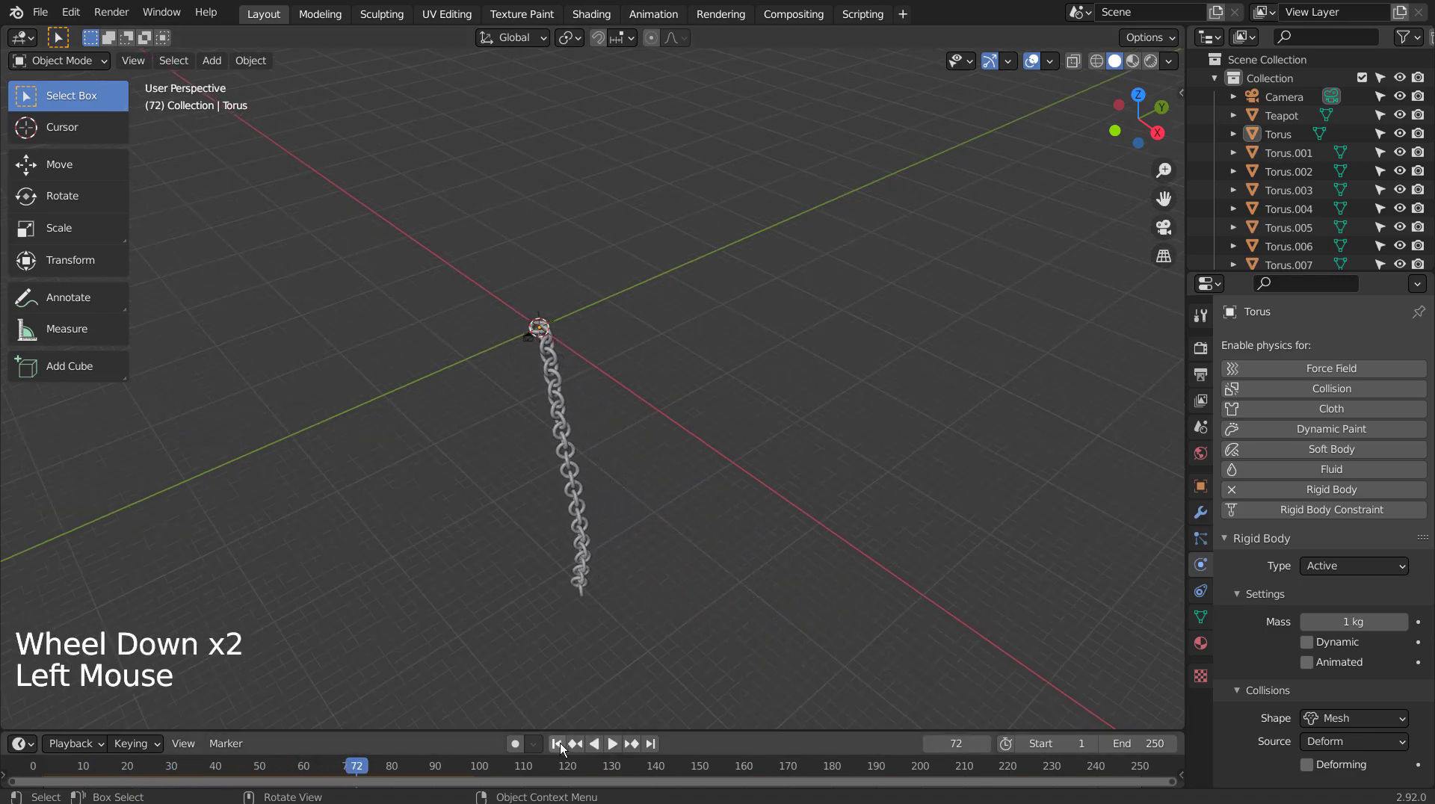
left_click(559, 743)
Apply the object transform of the teapot
left_click(835, 543)
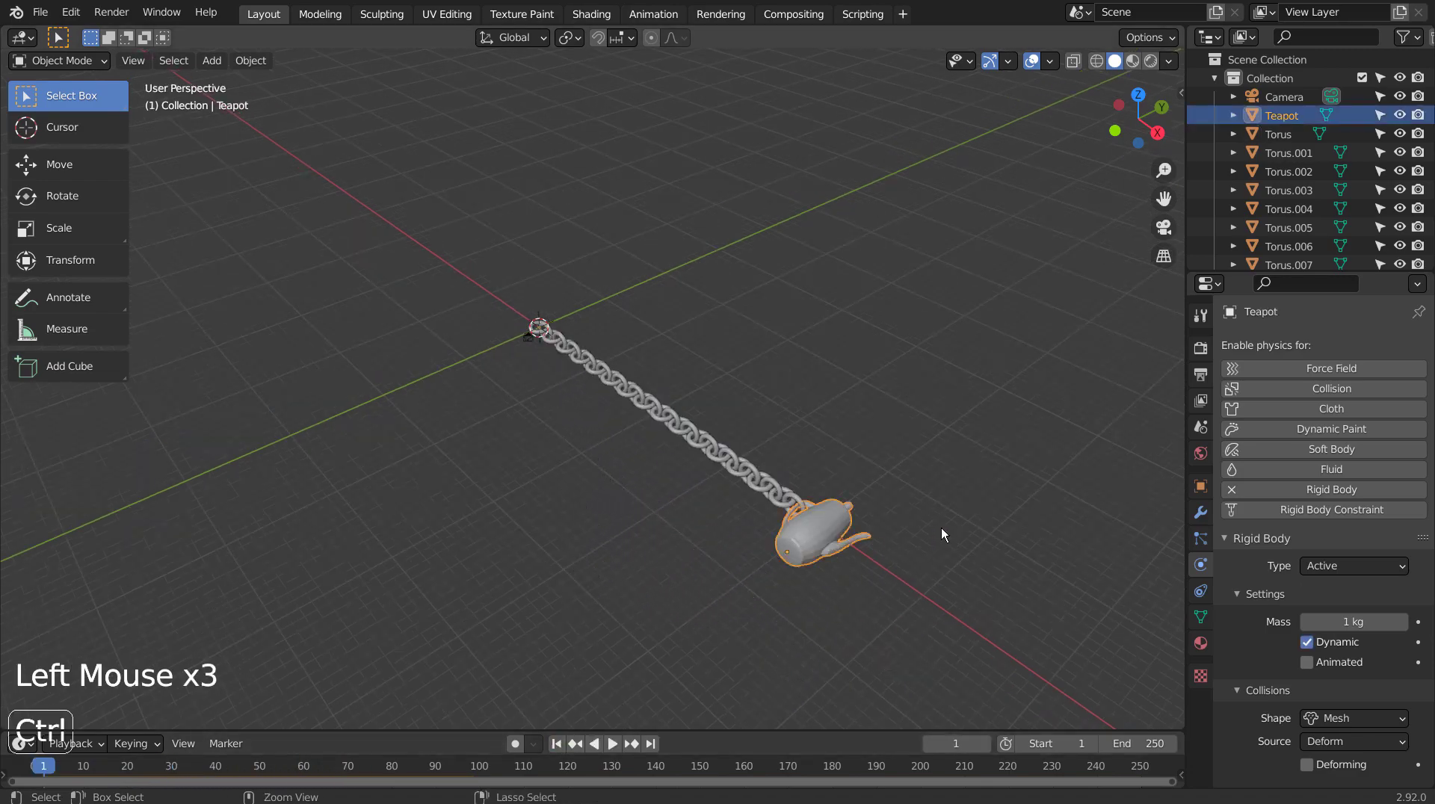
key("ctrl+a")
left_click(931, 590)
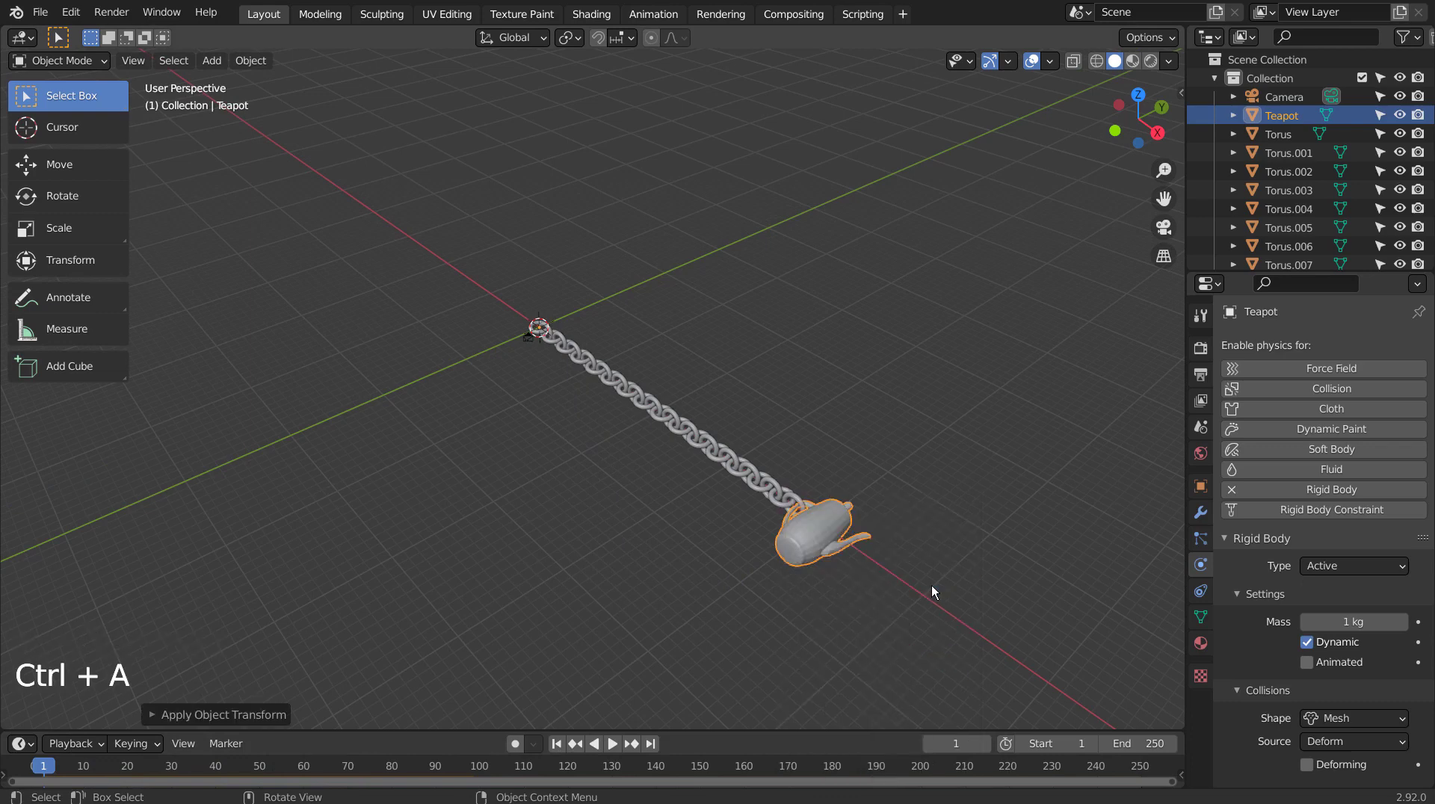
Play the simulation with the teapot's applied transform, watch the swing from a low angle, and rewind to frame 1
left_click(612, 744)
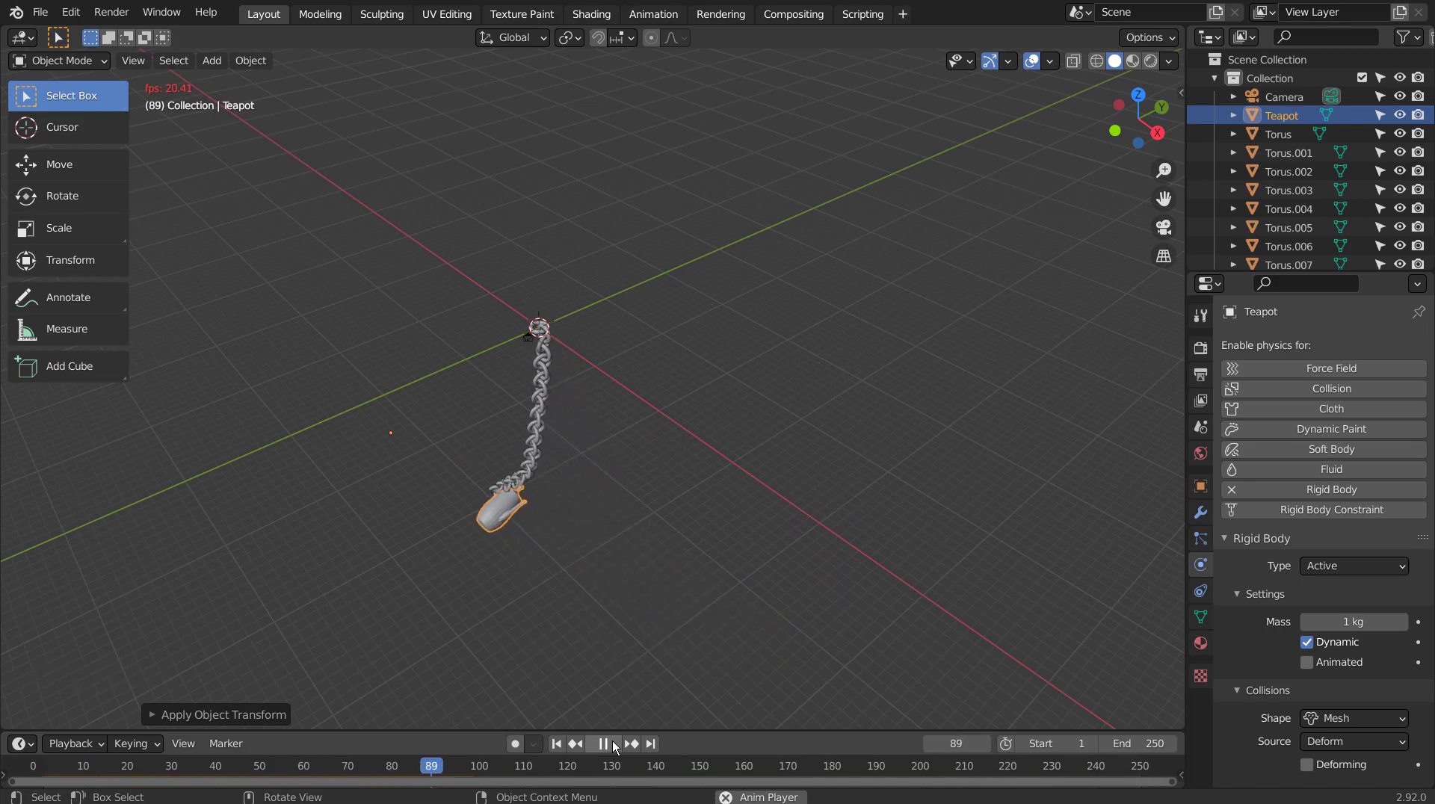
middle_click_drag(649, 504, 781, 423)
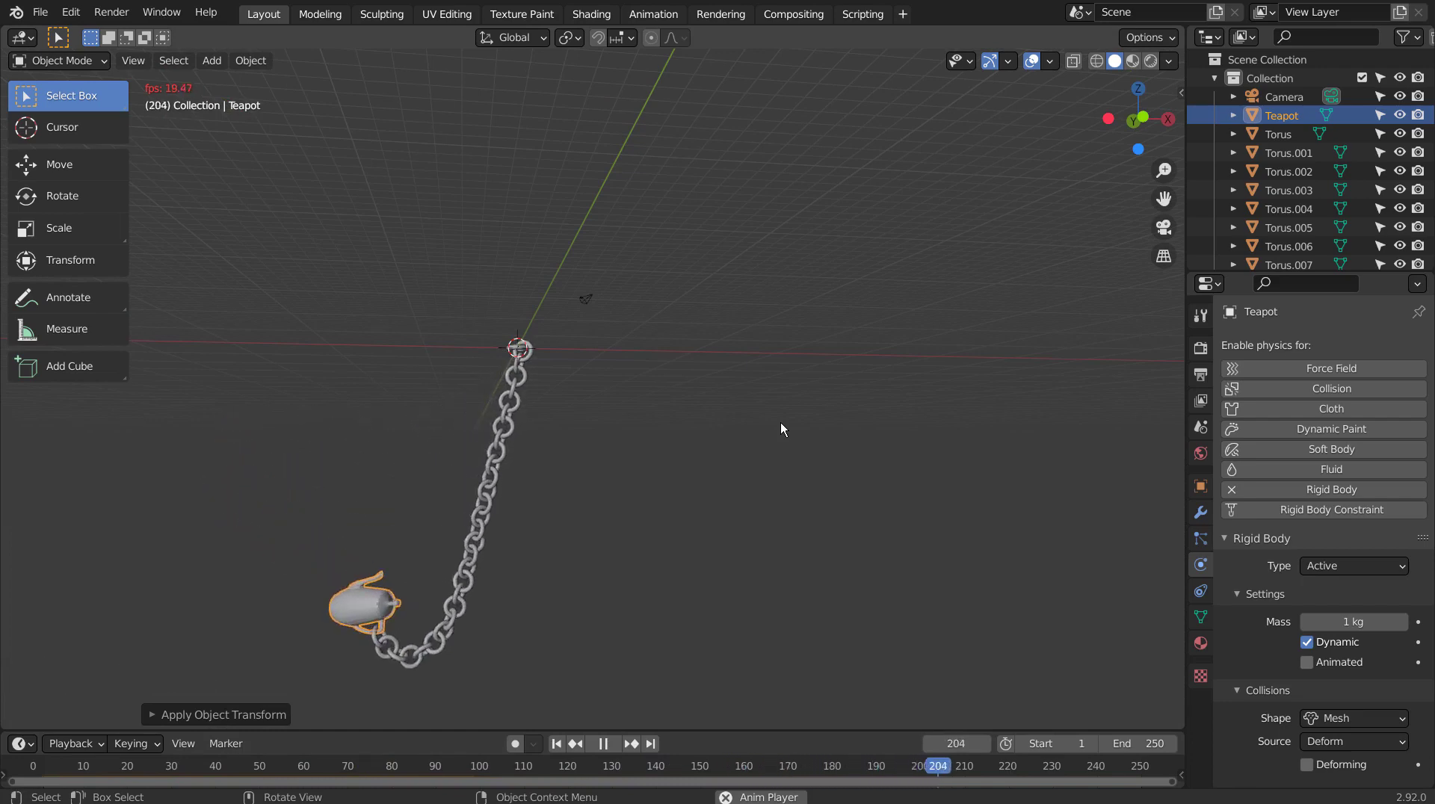
left_click(604, 743)
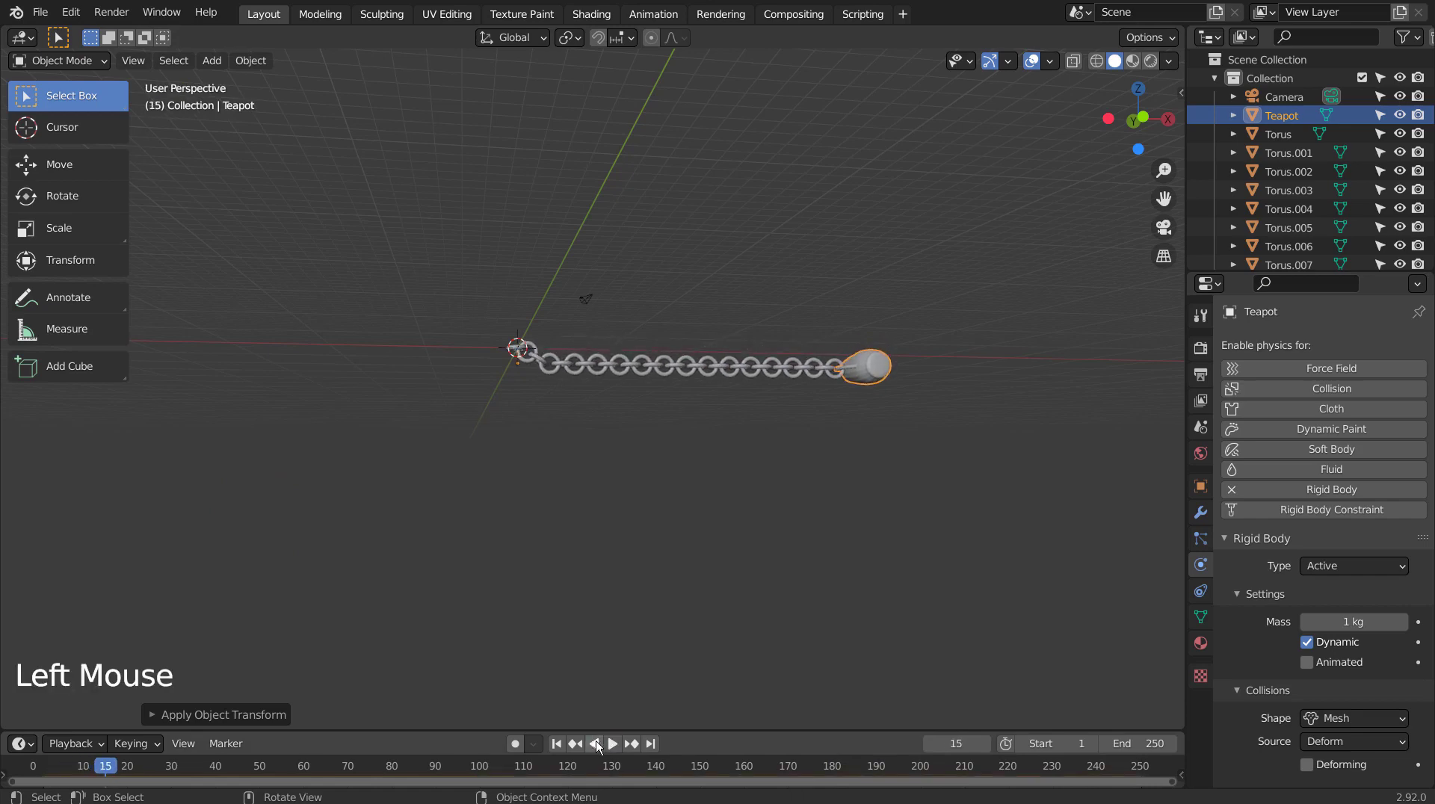
left_click(555, 744)
Select the chain, teapot and camera in the front view and move them straight up along Z, well above the 3D cursor
scroll(655, 456, "down", 5)
middle_click_drag(638, 474, 630, 479)
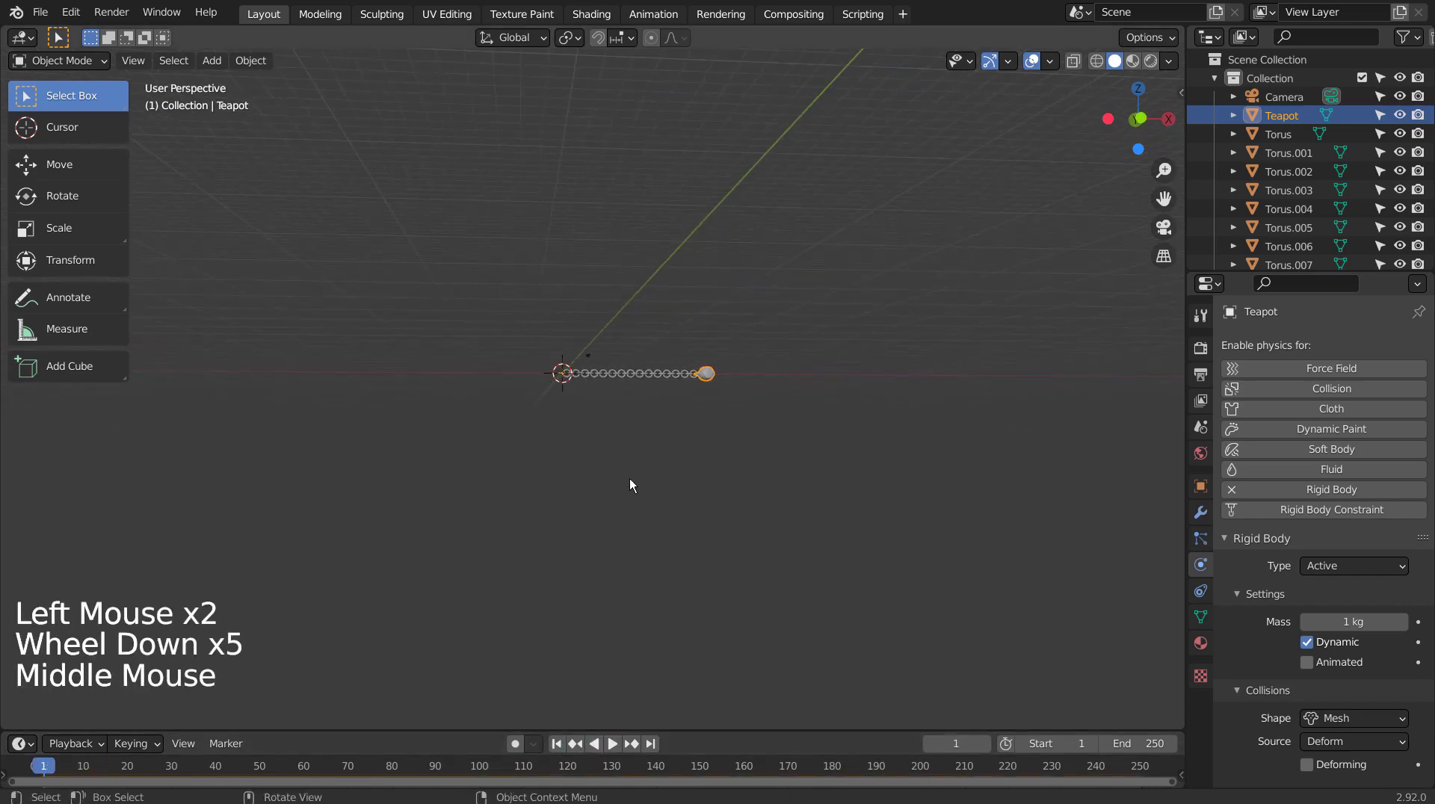
key("KP_1")
left_click(629, 478)
key("b")
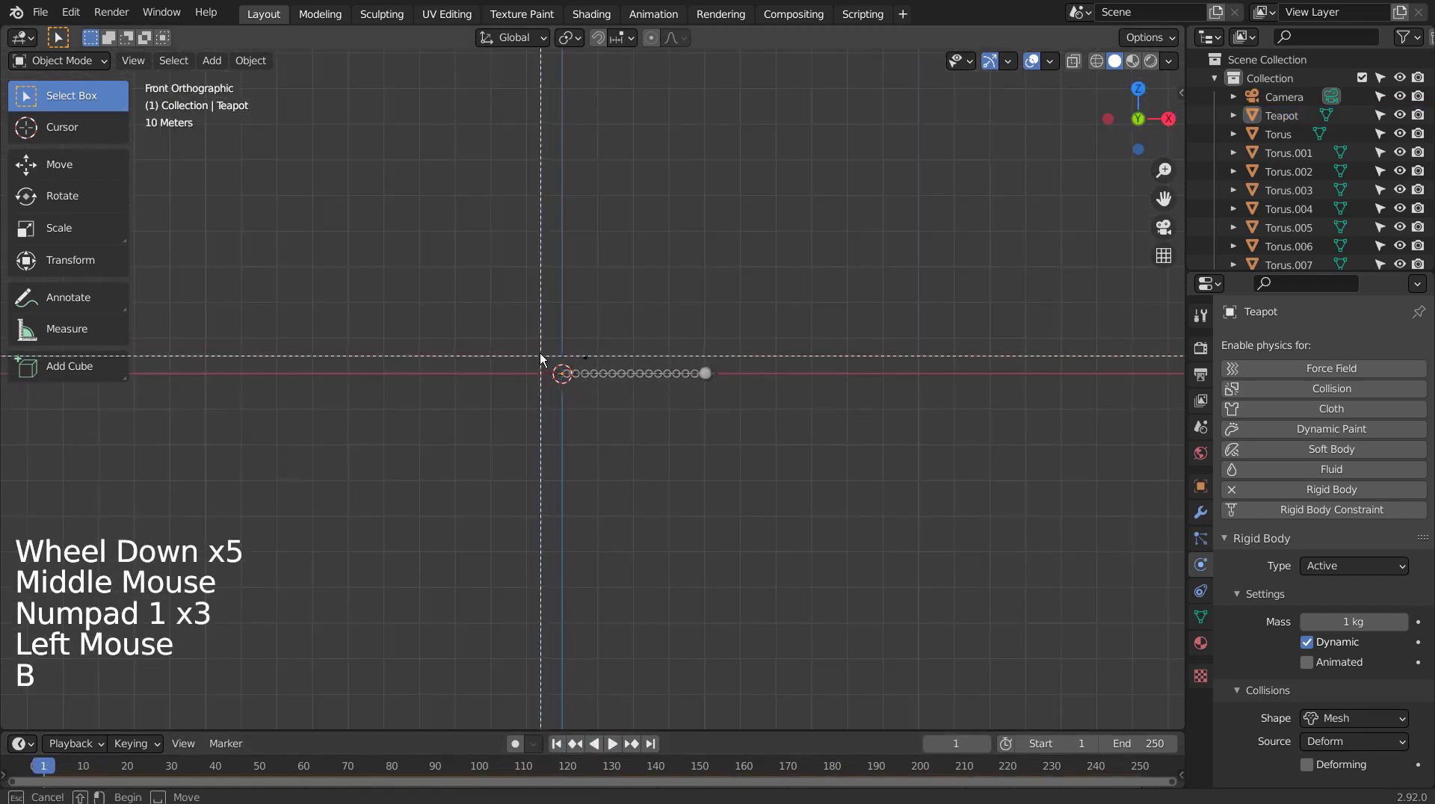
left_click_drag(543, 347, 833, 473)
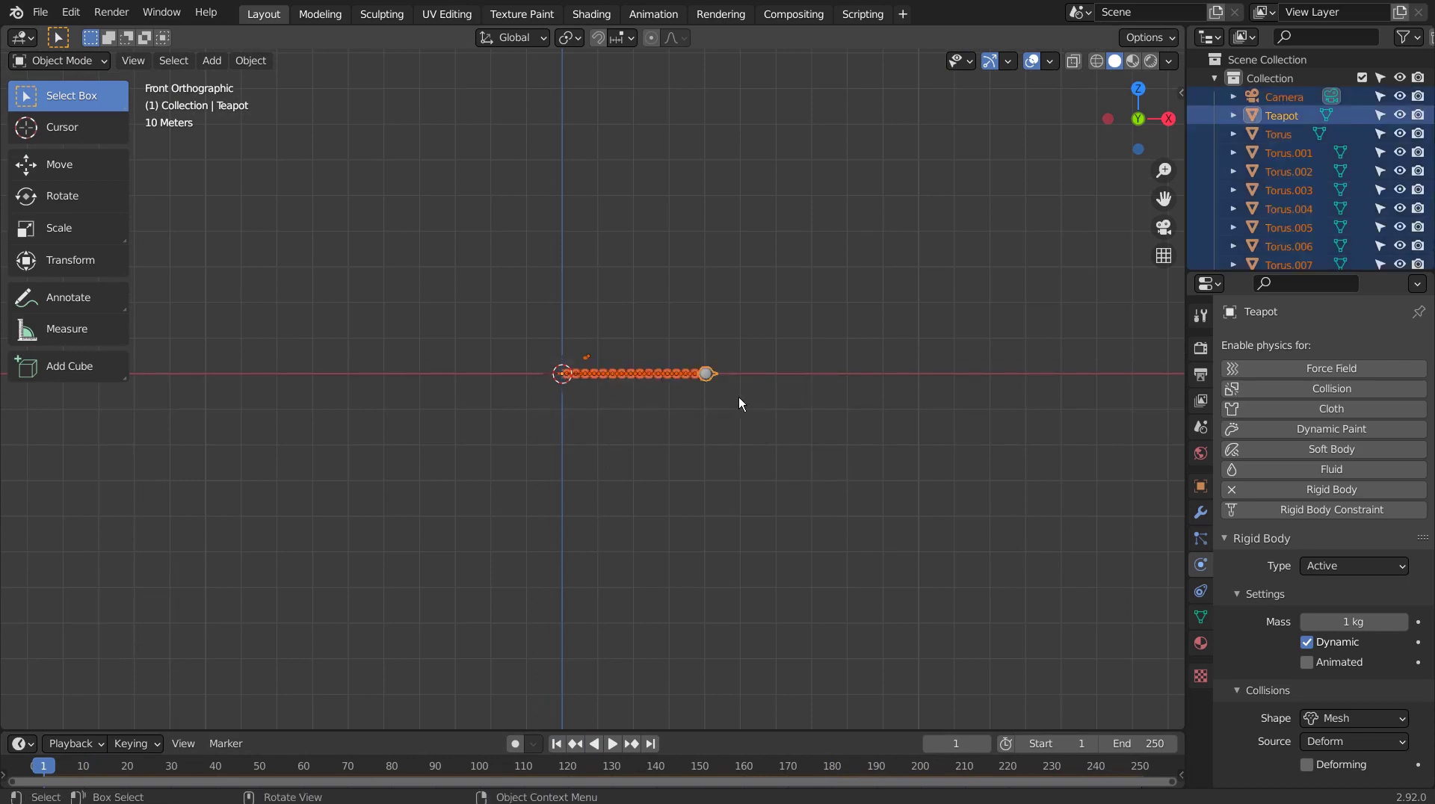
middle_click_drag(739, 397, 729, 532, "shift")
key("g")
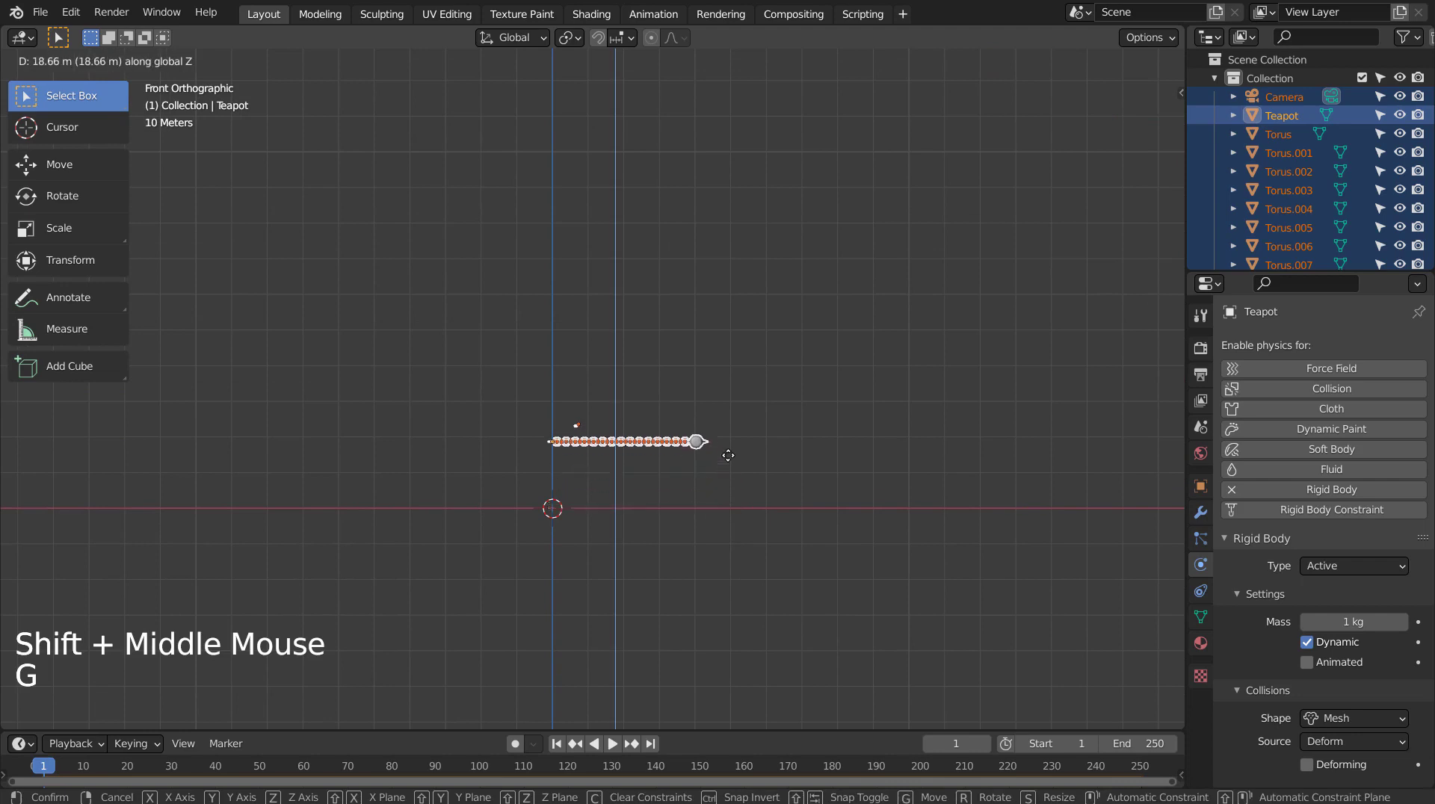
left_click(728, 406)
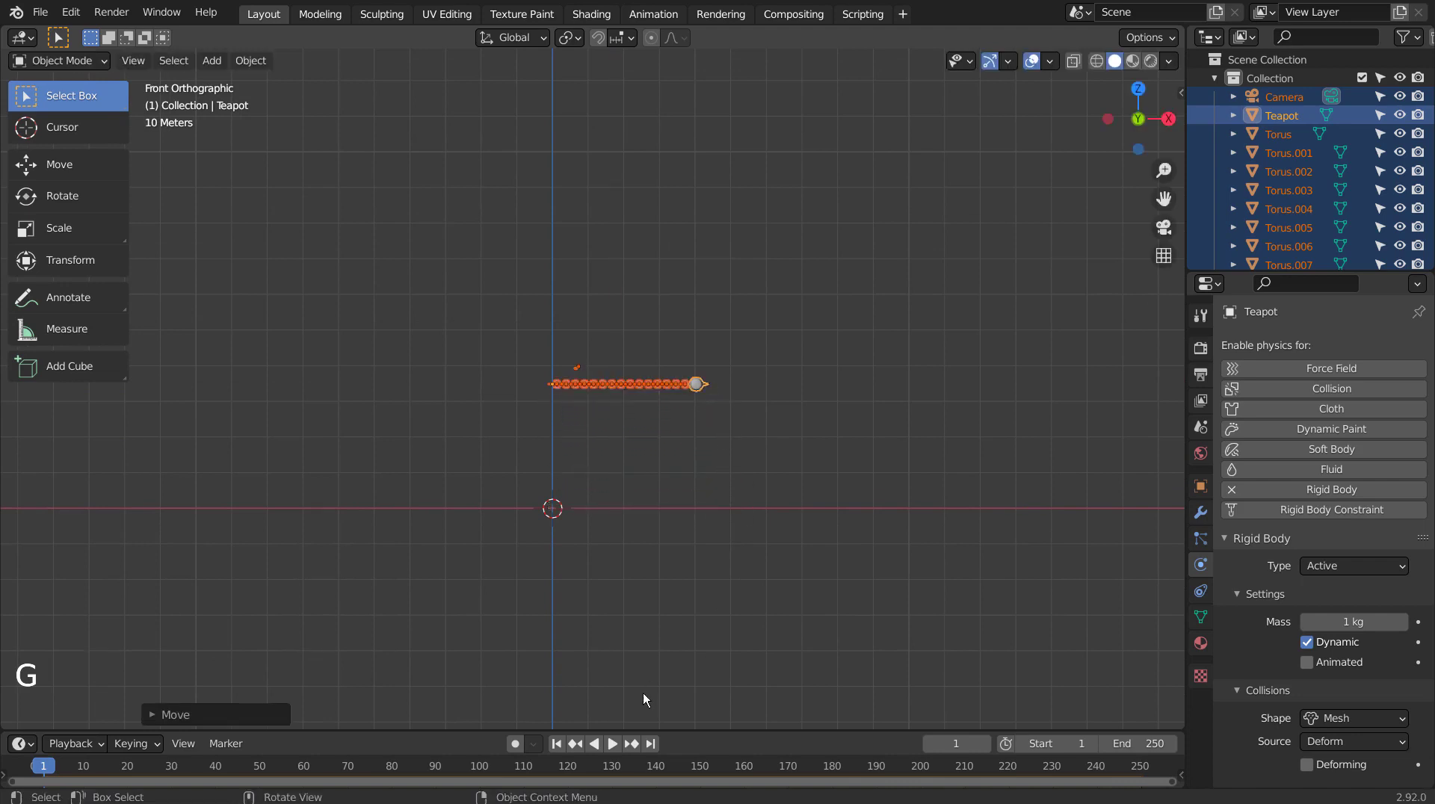
Play the simulation to check the raised chain's clearance over the ground line, then go back to frame 1
left_click(607, 749)
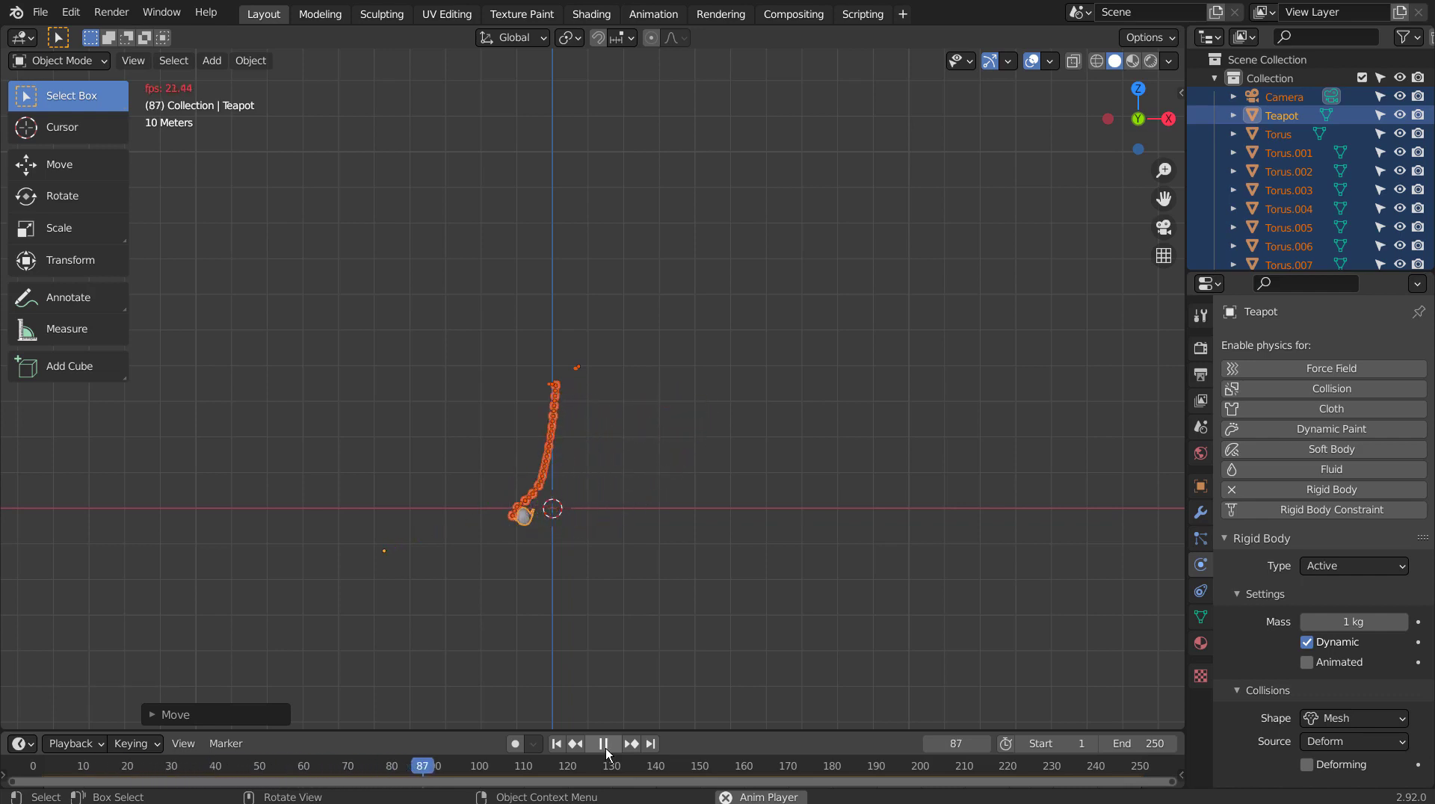
left_click(604, 745)
left_click(558, 743)
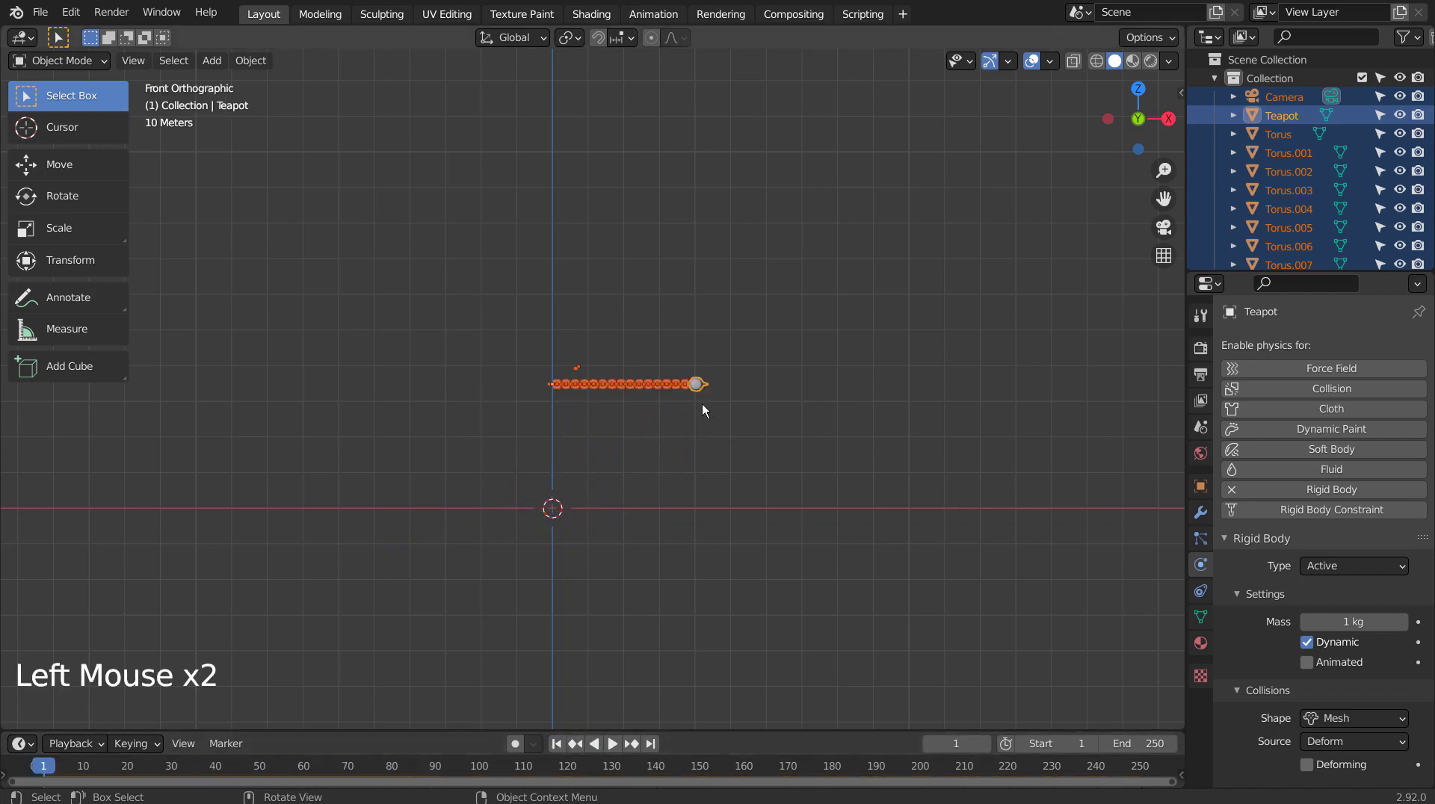
Raise the selected chain, teapot and camera about 15 m further along the Z axis
key("g")
key("z")
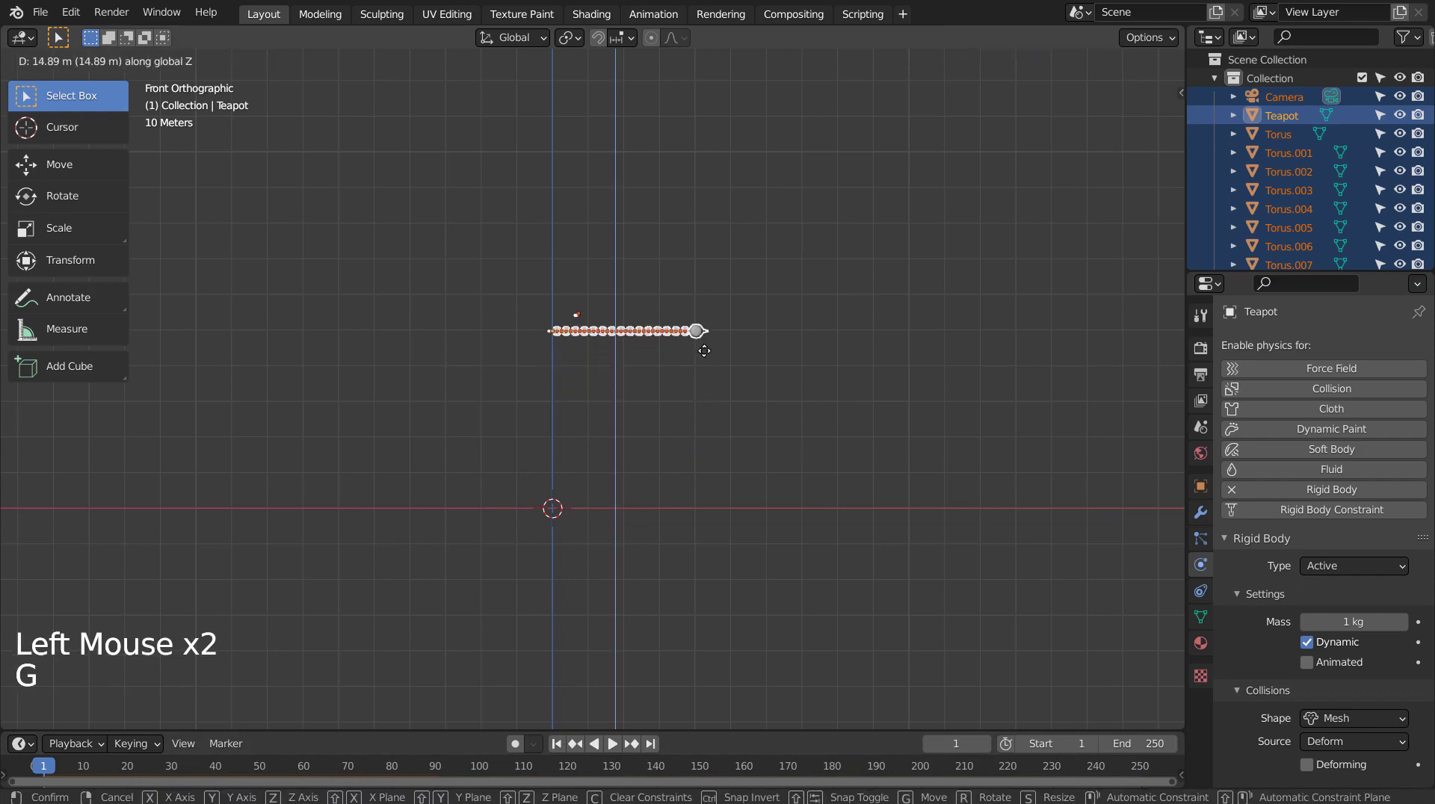
left_click(704, 351)
Play the simulation twice in the front view to check the full swing at the new height, then rewind to frame 1
left_click(611, 744)
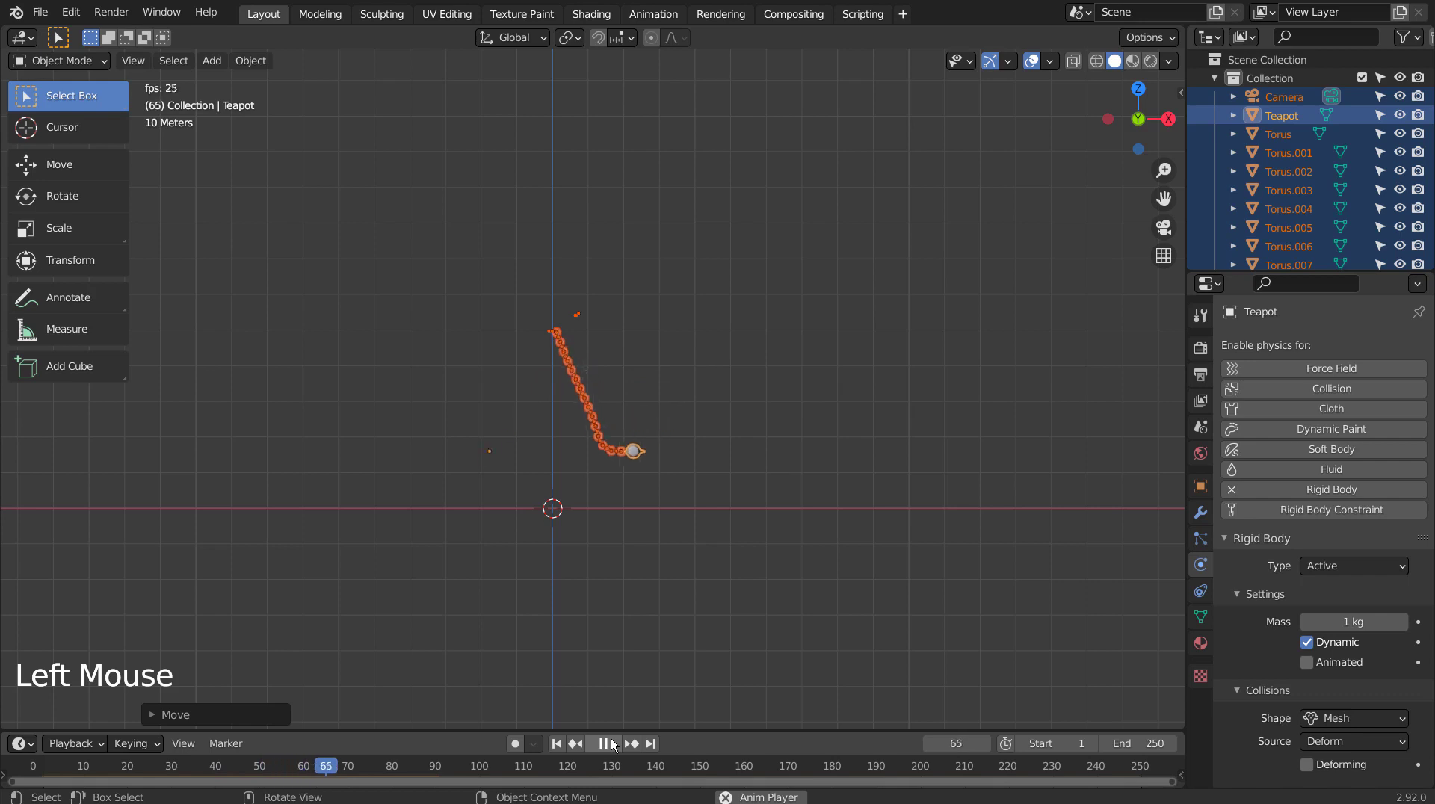
left_click(611, 744)
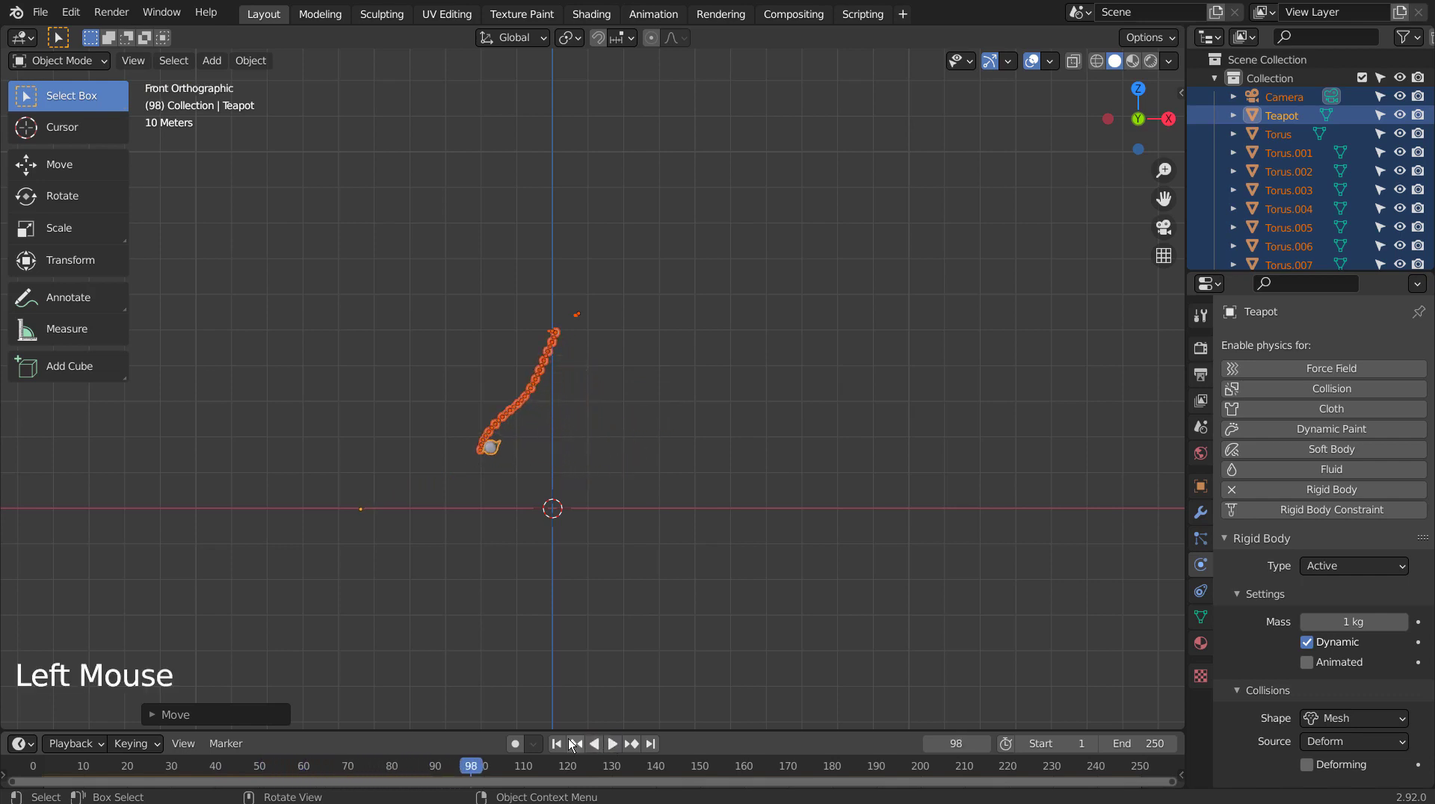
left_click(575, 744)
left_click(611, 744)
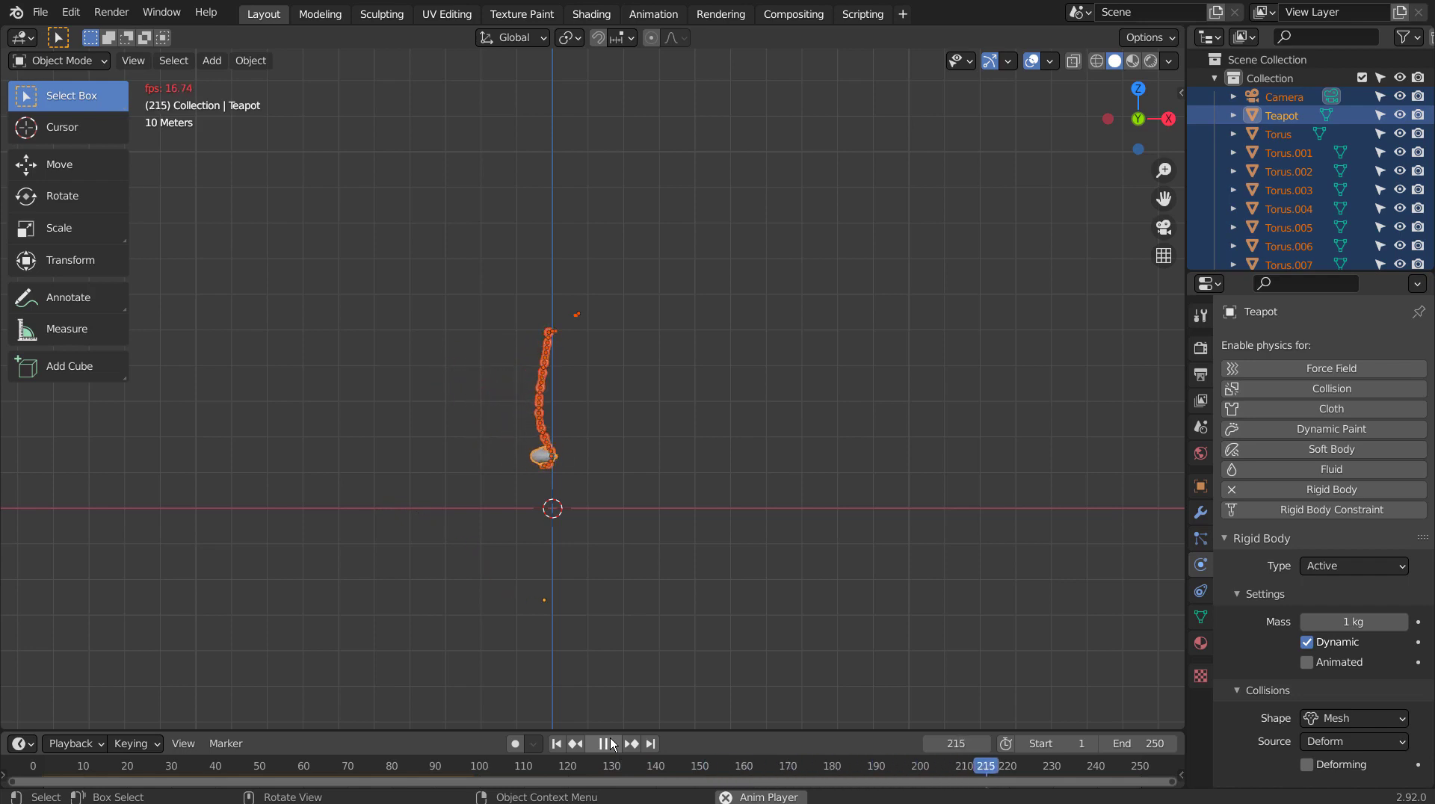
left_click(606, 744)
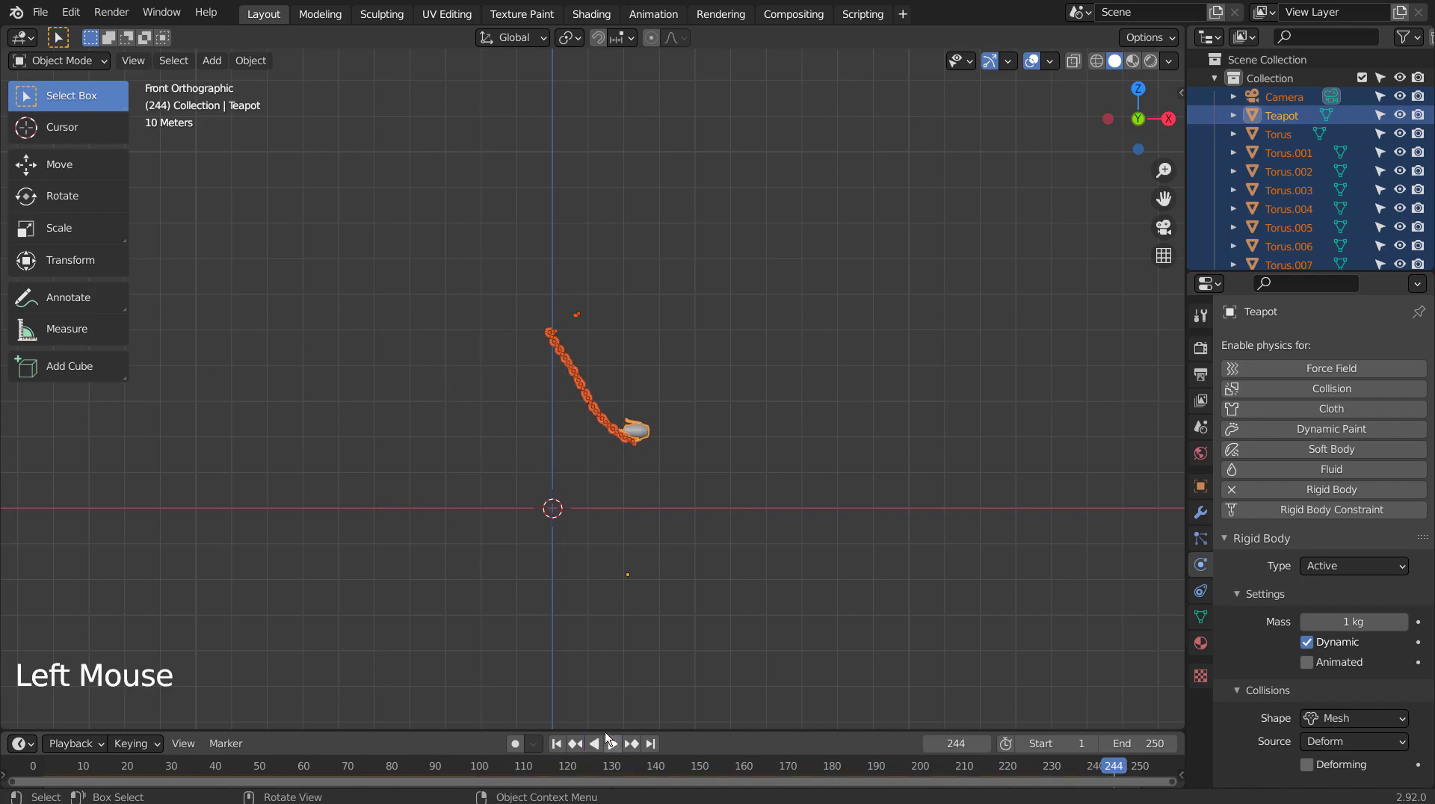
double_click(563, 743)
scroll(733, 529, "up", 3)
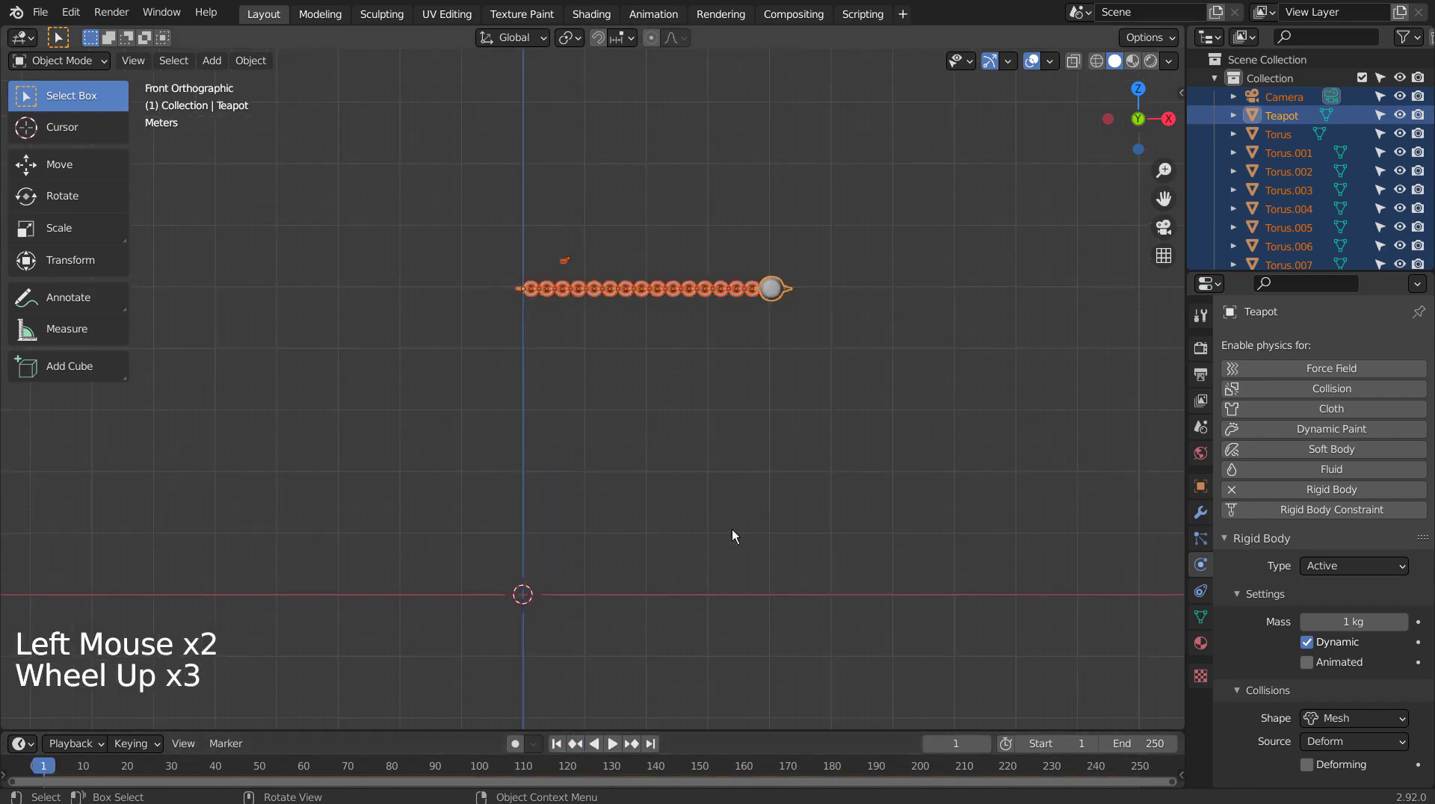
middle_click_drag(849, 398, 804, 566)
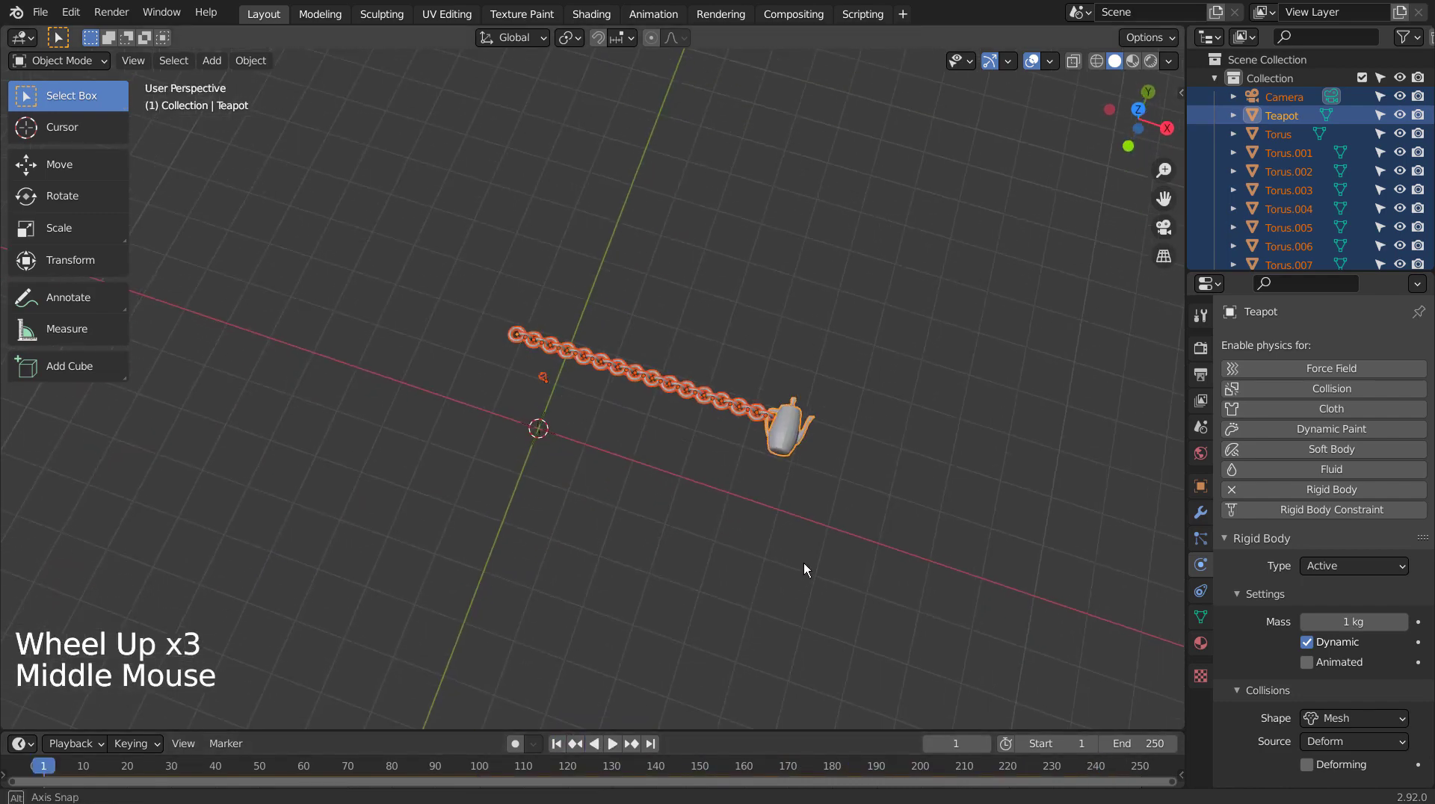
left_click(795, 436)
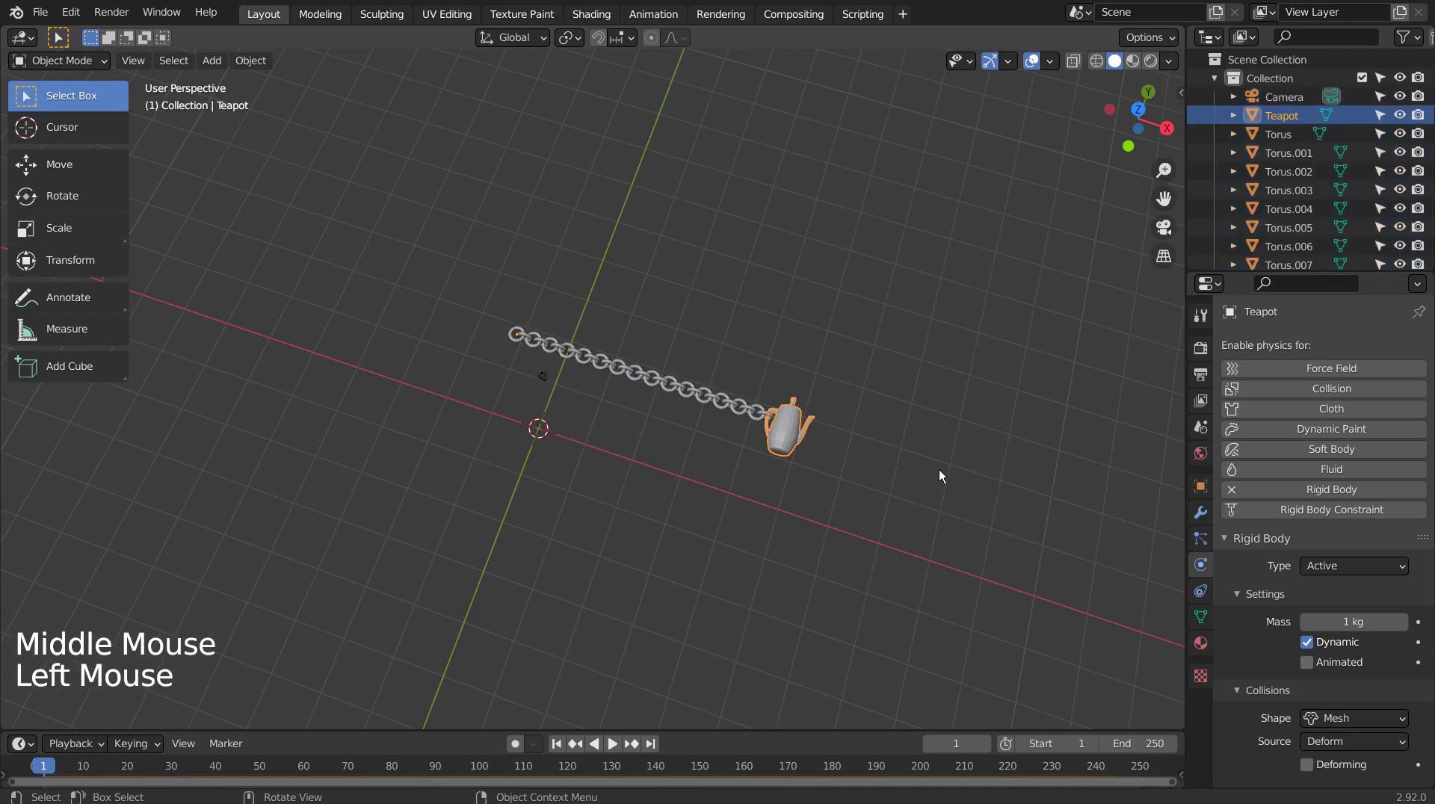
left_click(617, 535)
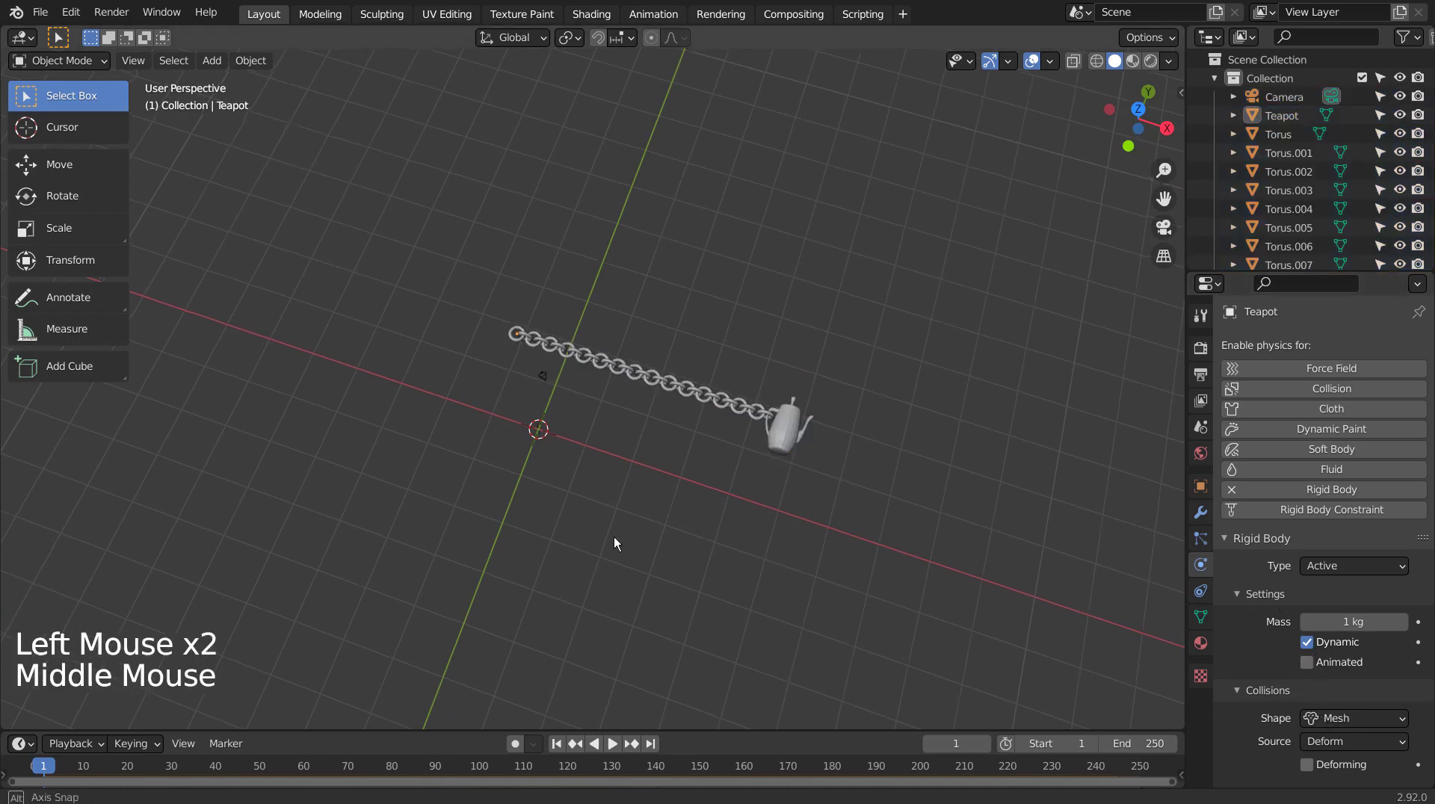
Add a cube mesh at the 3D cursor below the chain's fixed end and slightly adjust its position
middle_click_drag(613, 537, 656, 475)
key("KP_1")
left_click(670, 506)
key("shift+a")
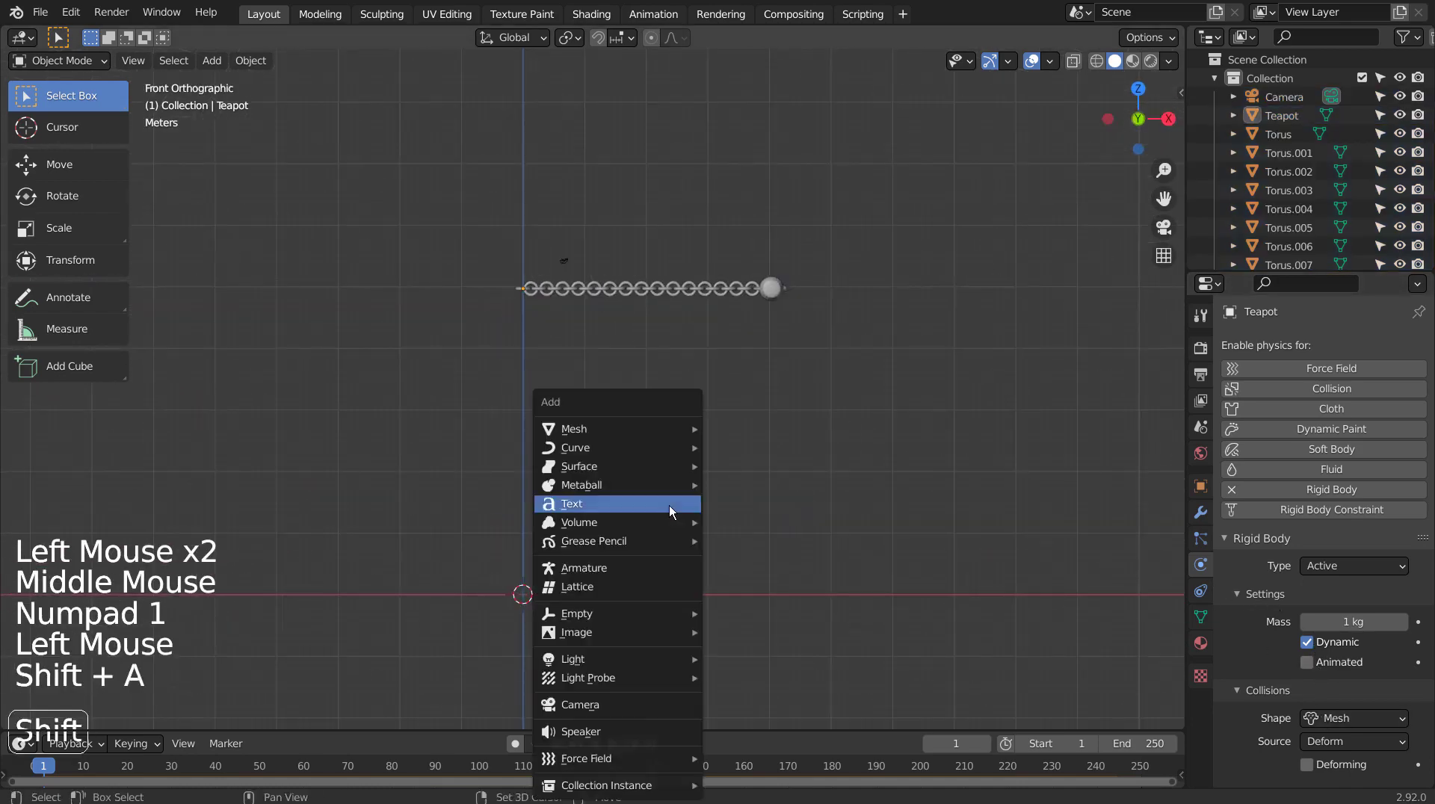
mouse_move(643, 428)
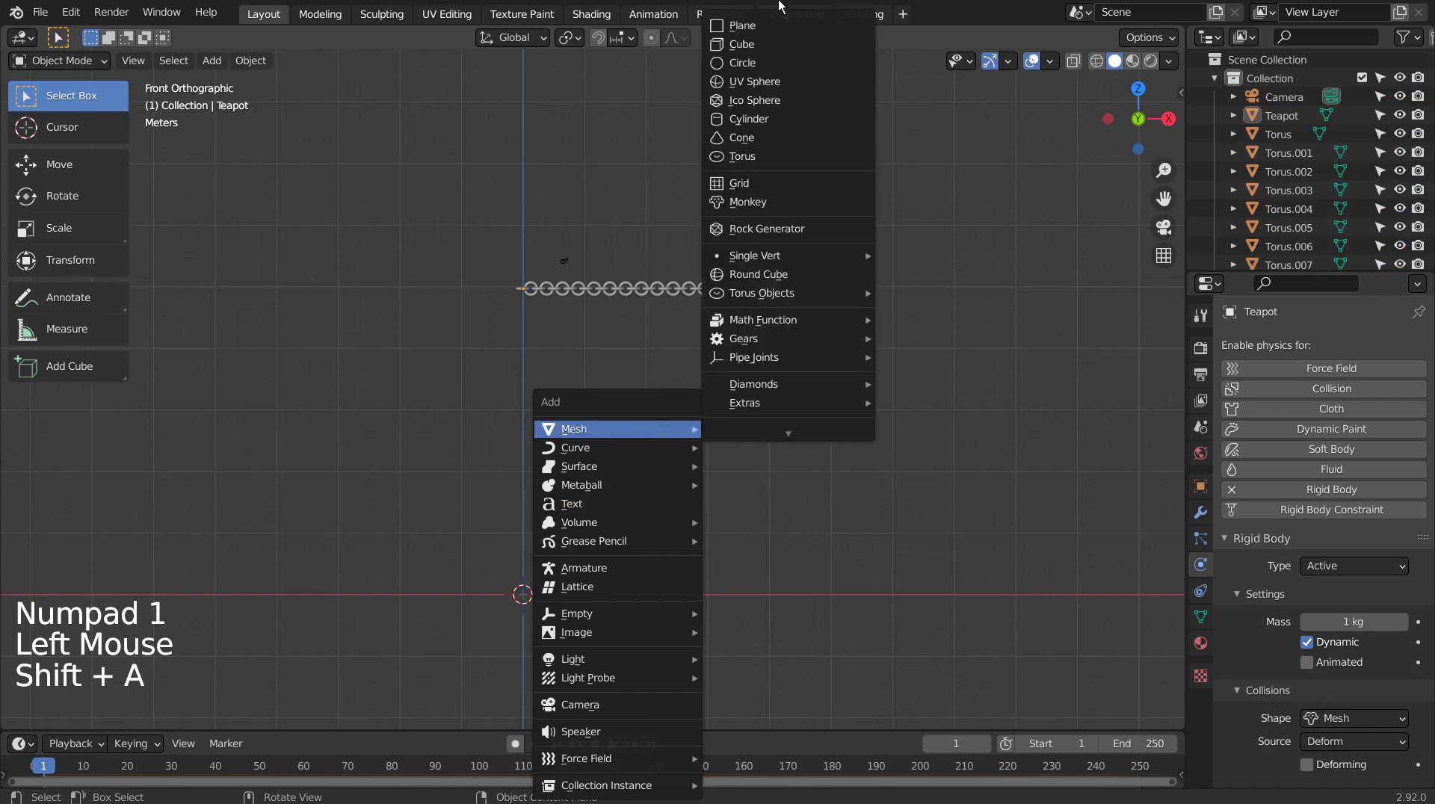
left_click(775, 42)
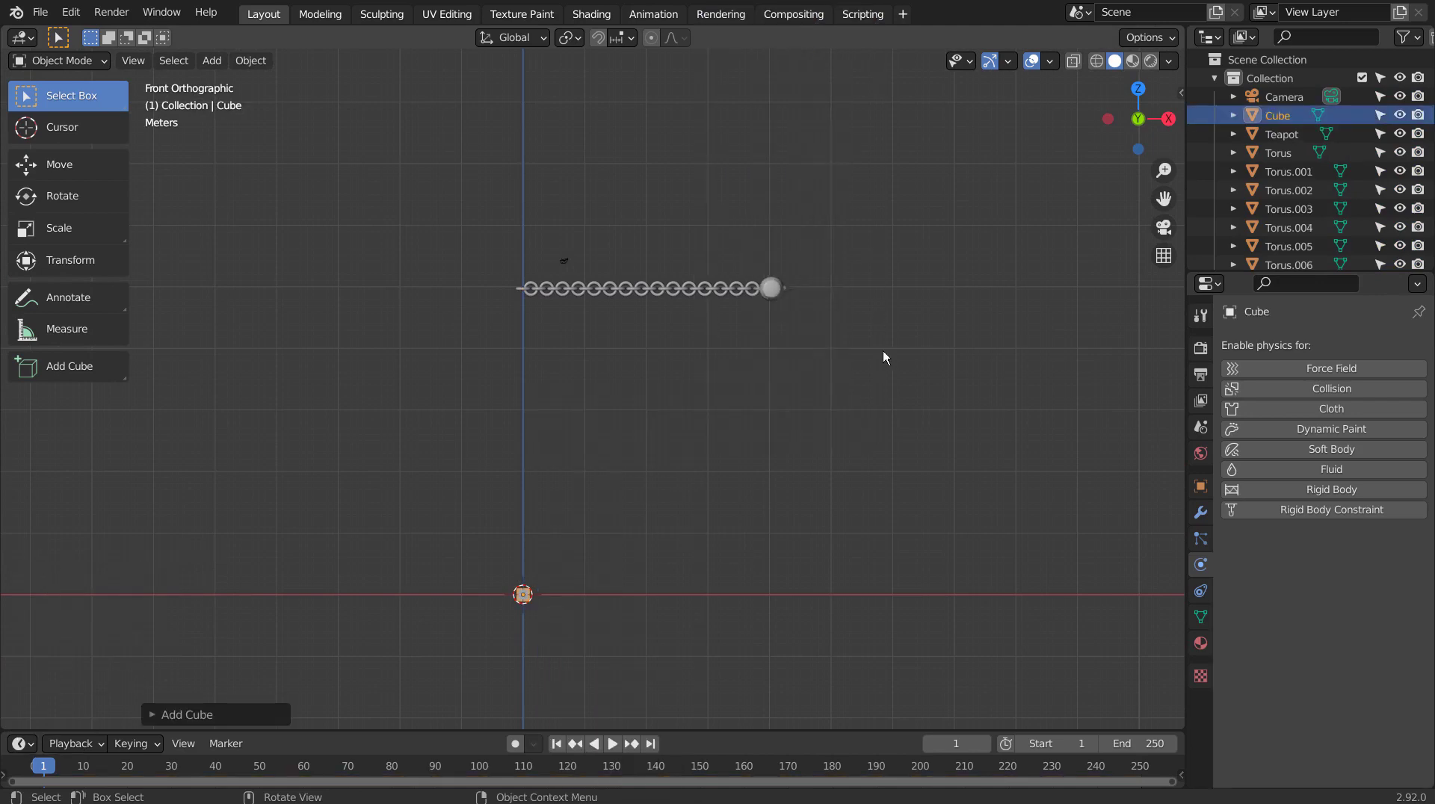
key("g")
left_click(720, 533)
middle_click_drag(719, 532, 778, 583)
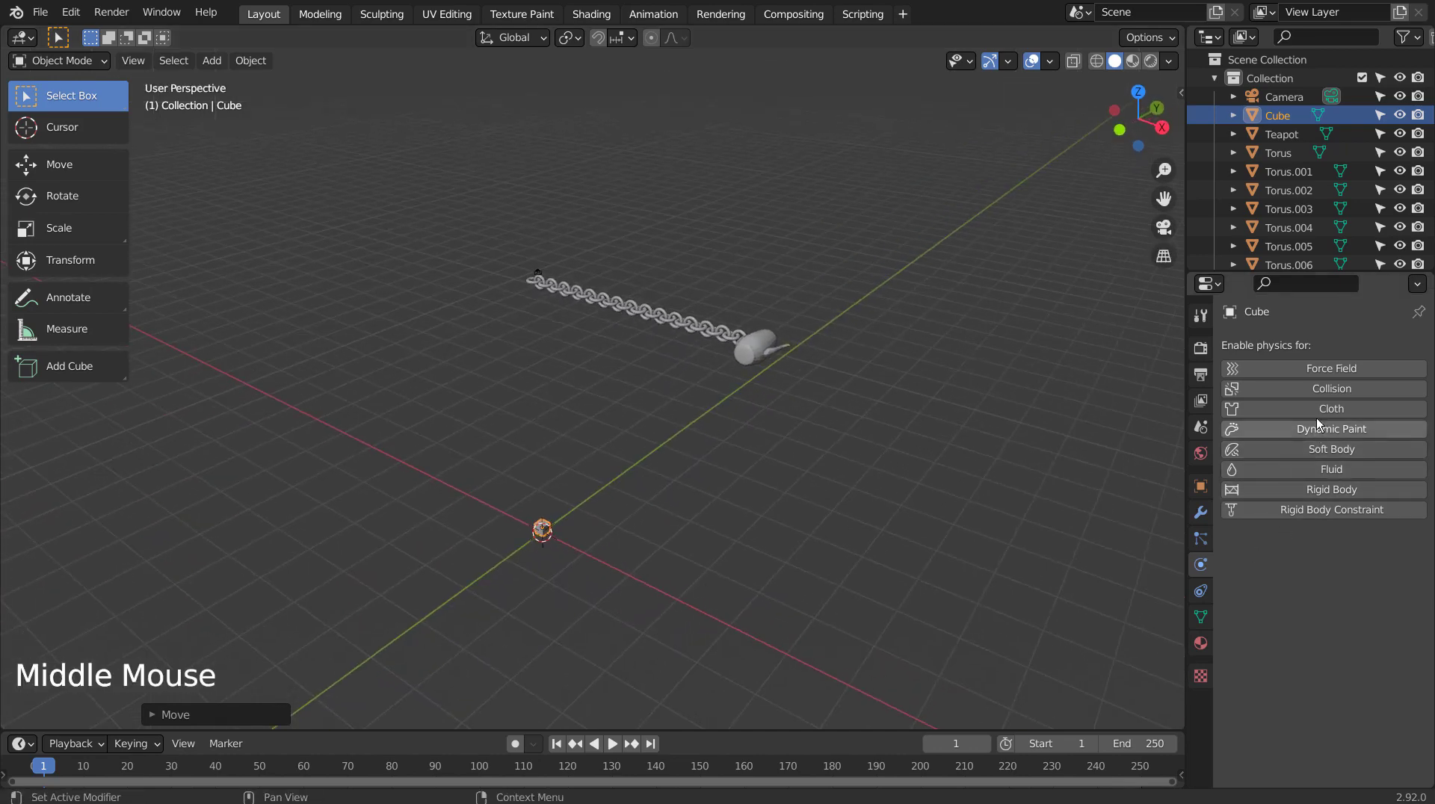
Make the cube an active rigid body and set its collision shape to Mesh
left_click(1309, 490)
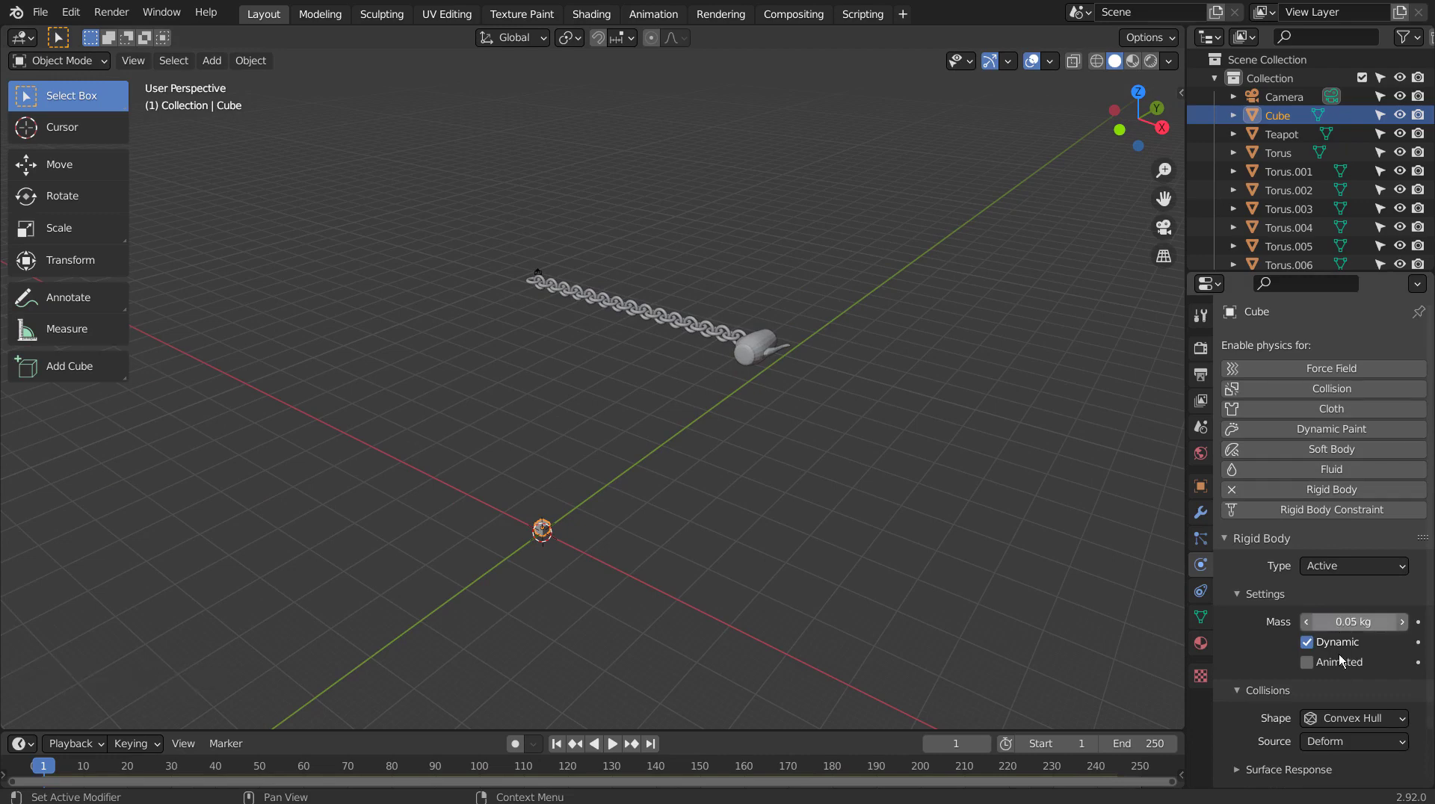
left_click(1343, 720)
left_click(1323, 582)
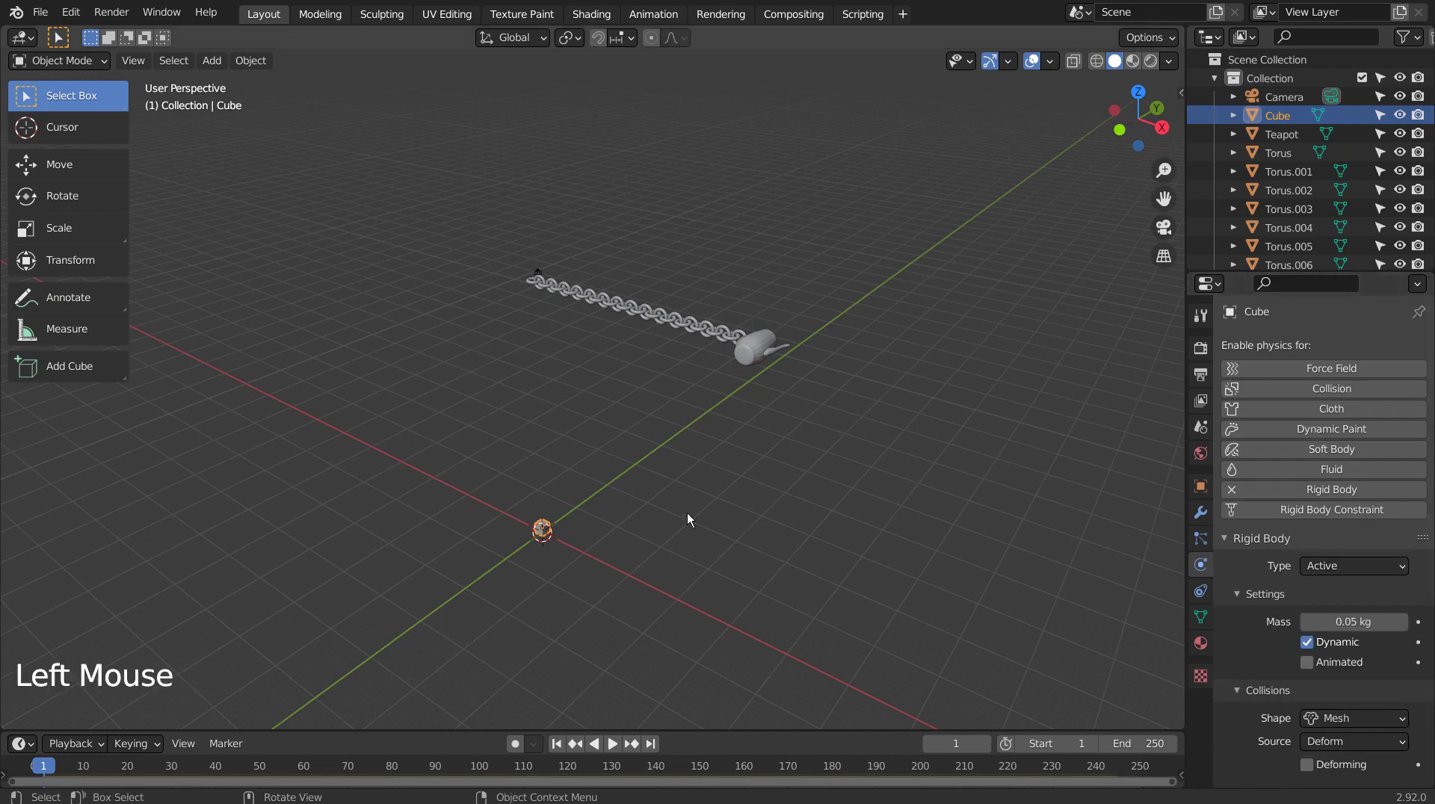
Add a plane mesh at the 3D cursor and scale it up into a large ground extending well beyond the chain and teapot
left_click(688, 512)
key("shift+a")
mouse_move(636, 428)
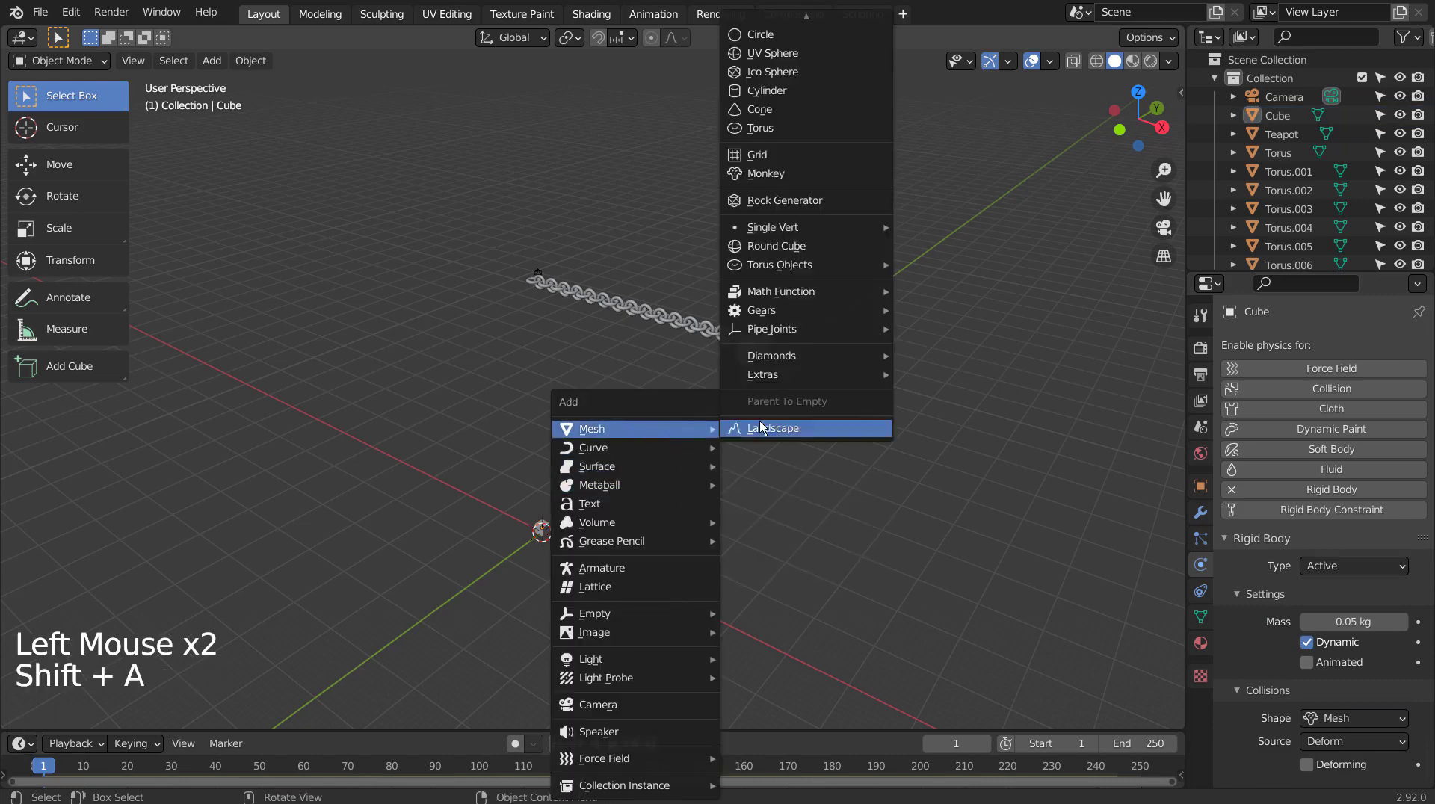
left_click(772, 21)
key("s")
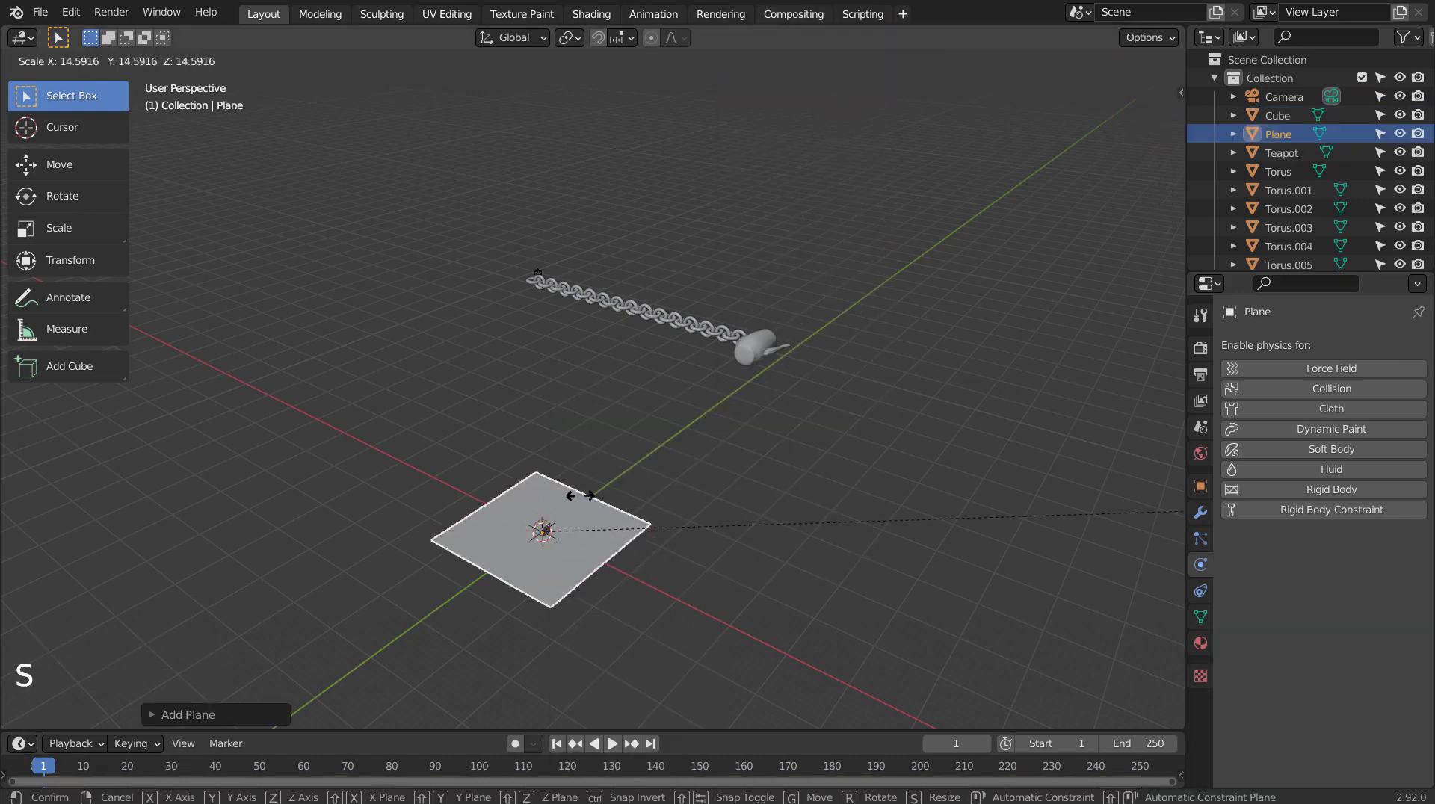
left_click(918, 455)
key("s")
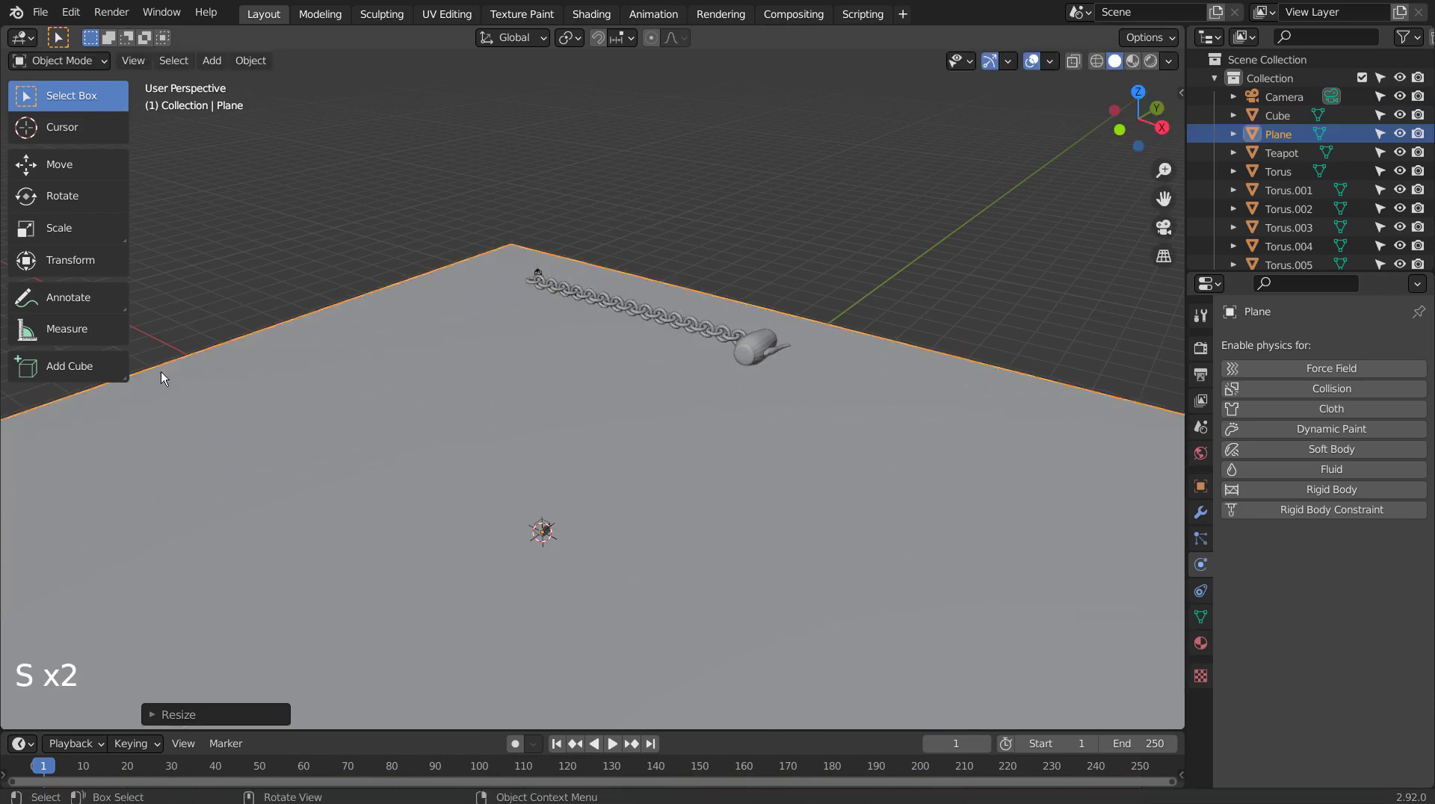
left_click(122, 402)
middle_click_drag(122, 401, 183, 400)
scroll(362, 458, "down", 3)
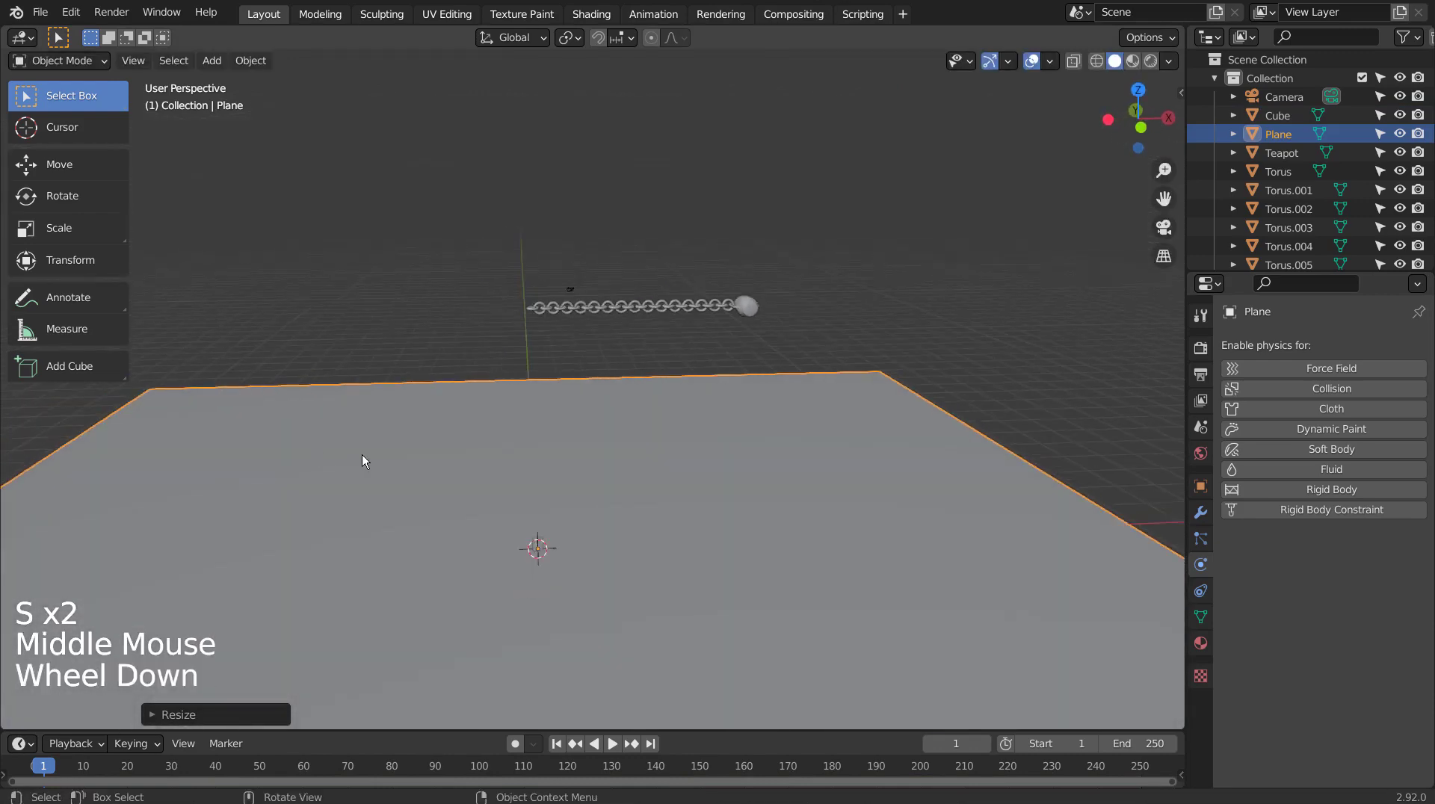
Make the ground plane a rigid body and set its type to Passive
left_click(1328, 488)
left_click(1350, 565)
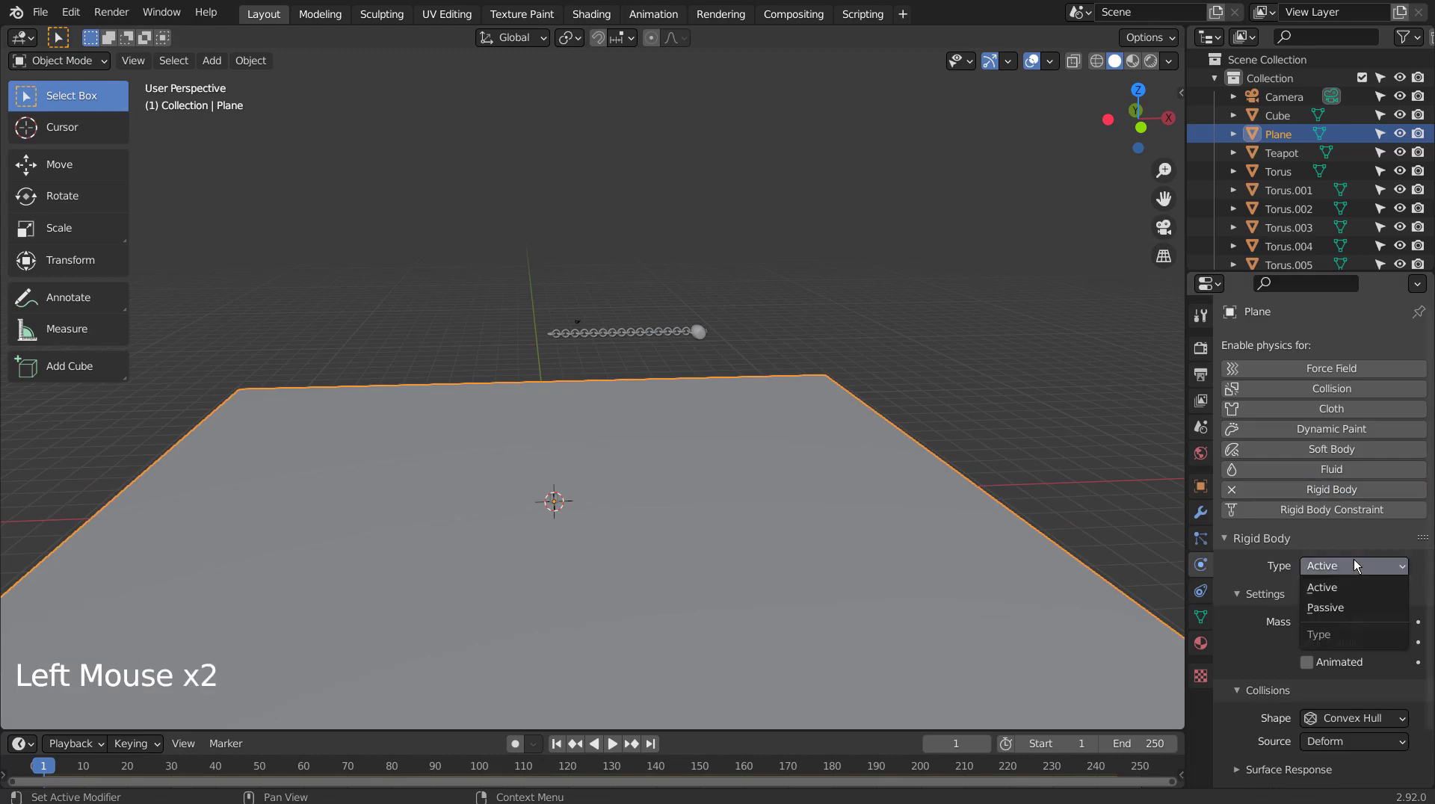
left_click(1336, 608)
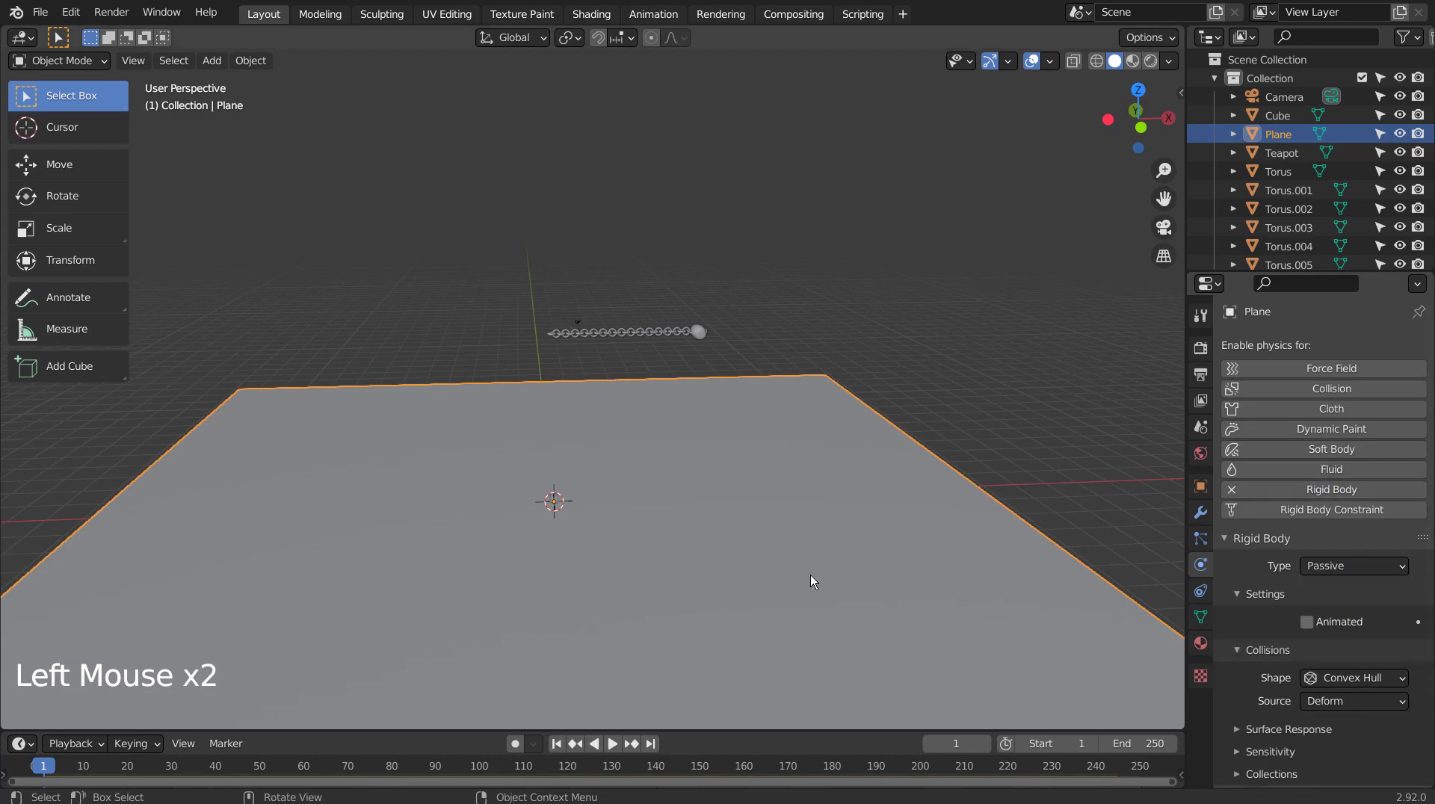
Select the cube on the ground and add an Array modifier with a relative offset X factor of 1.05
left_click(554, 501)
middle_click_drag(746, 519, 676, 575)
scroll(543, 485, "up", 3)
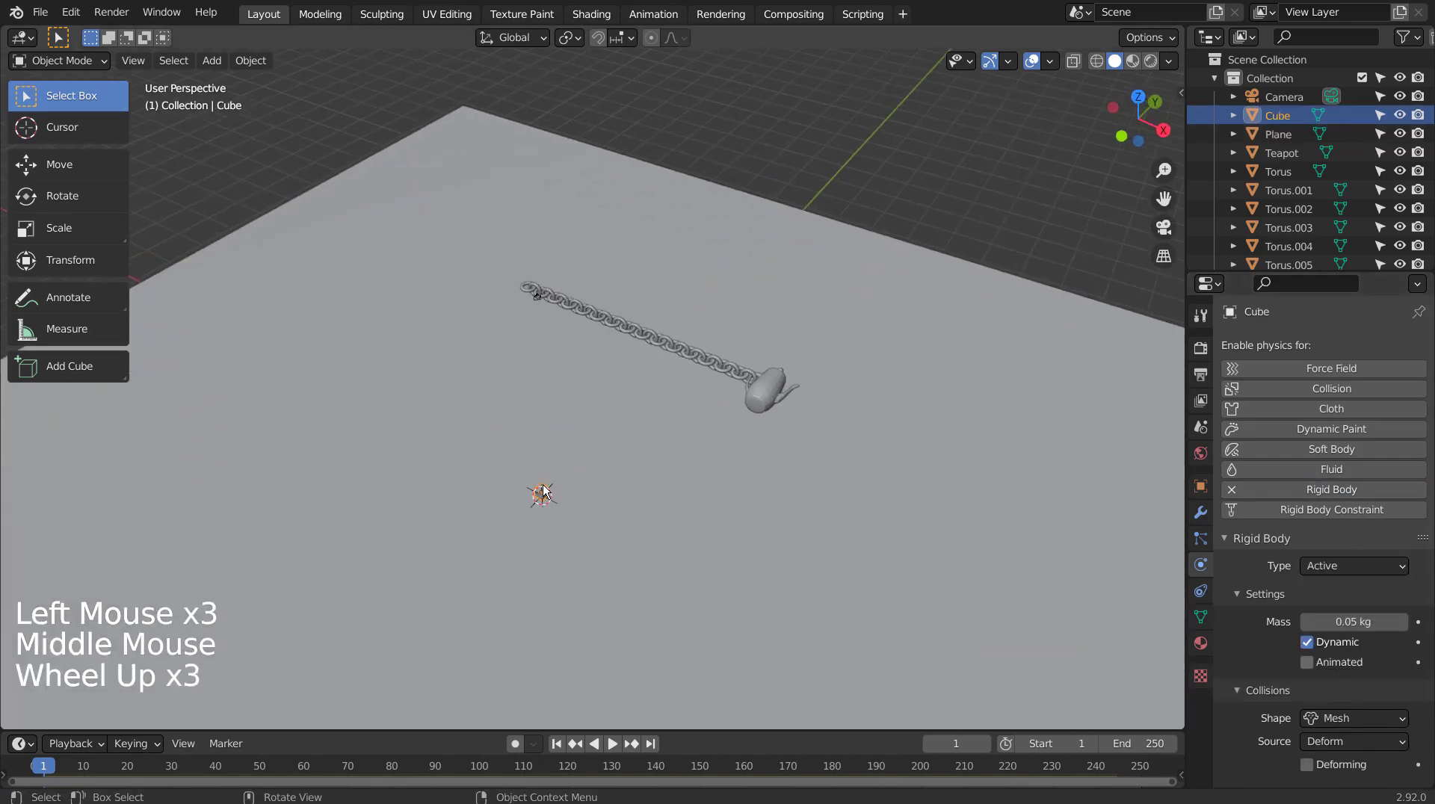
key("KP_Decimal")
scroll(543, 484, "down", 10)
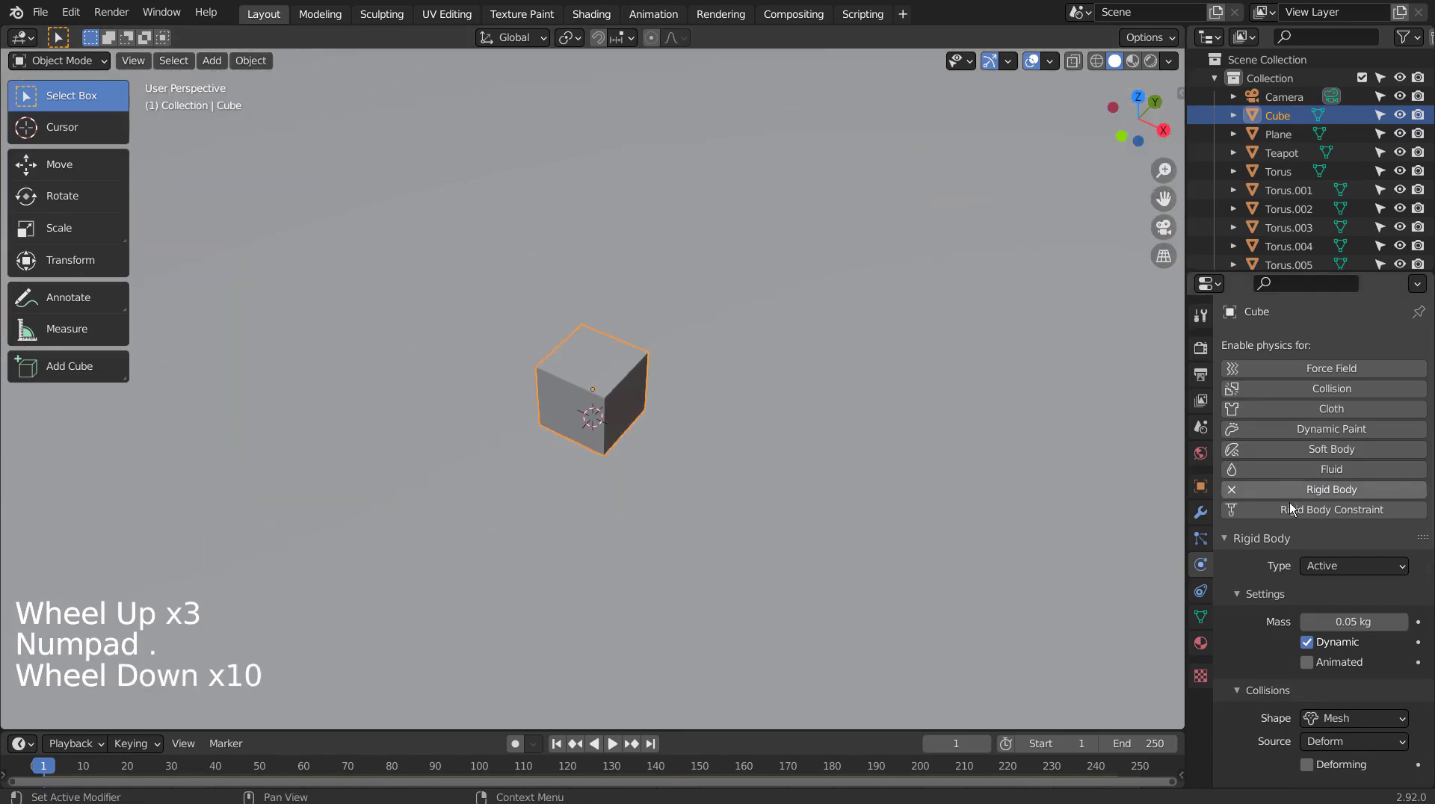
left_click(1200, 513)
left_click(1329, 344)
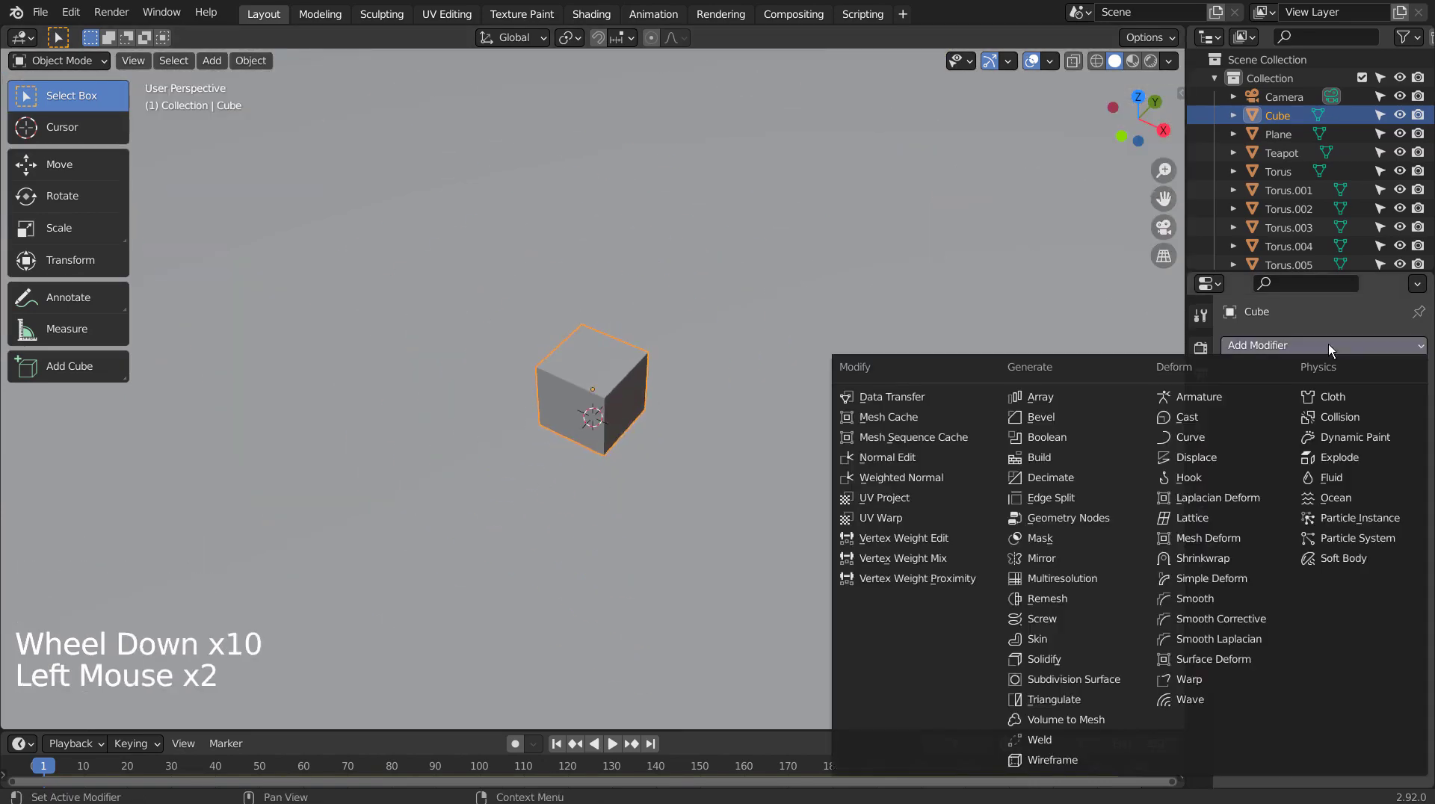
left_click(1091, 397)
left_click(1319, 484)
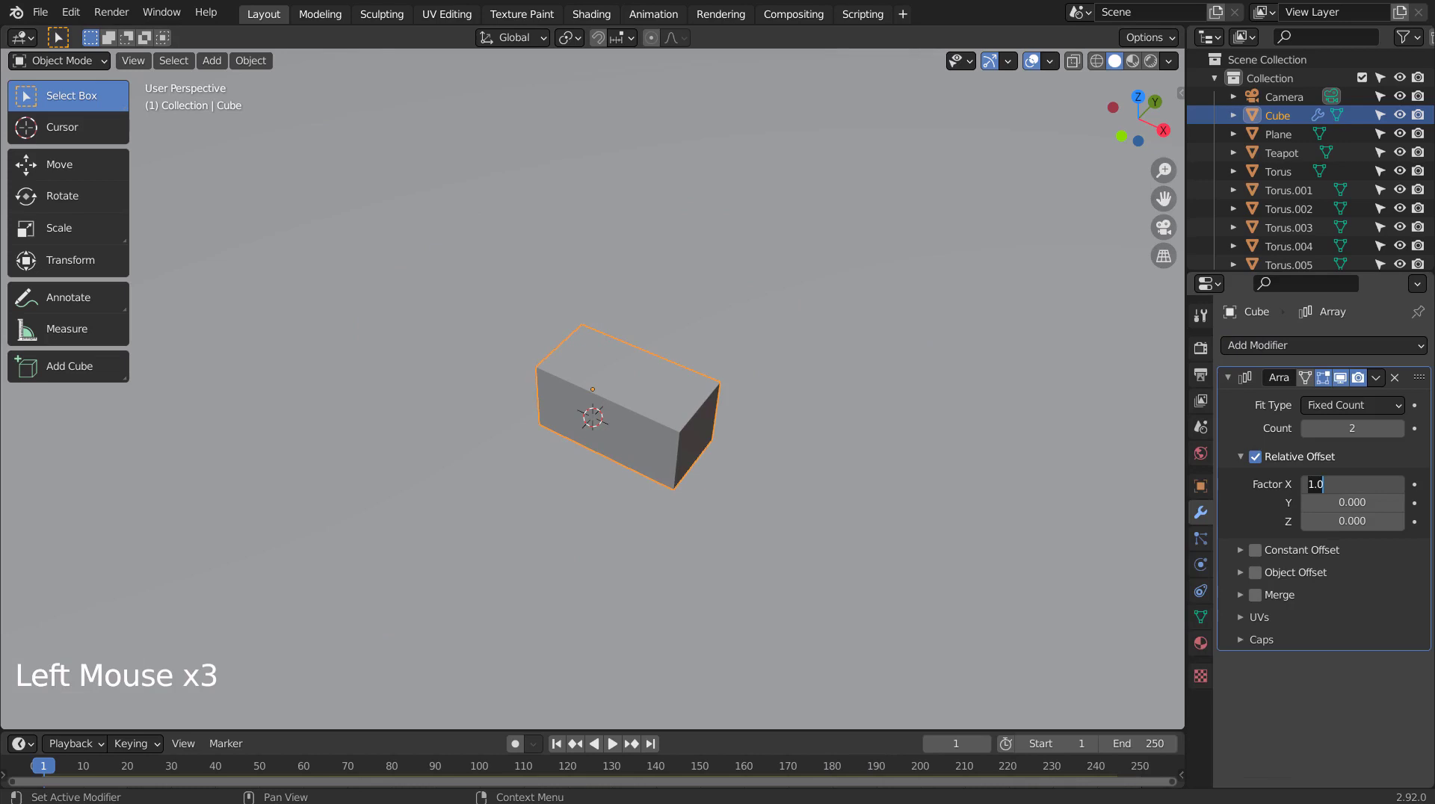
type("5")
key("Return")
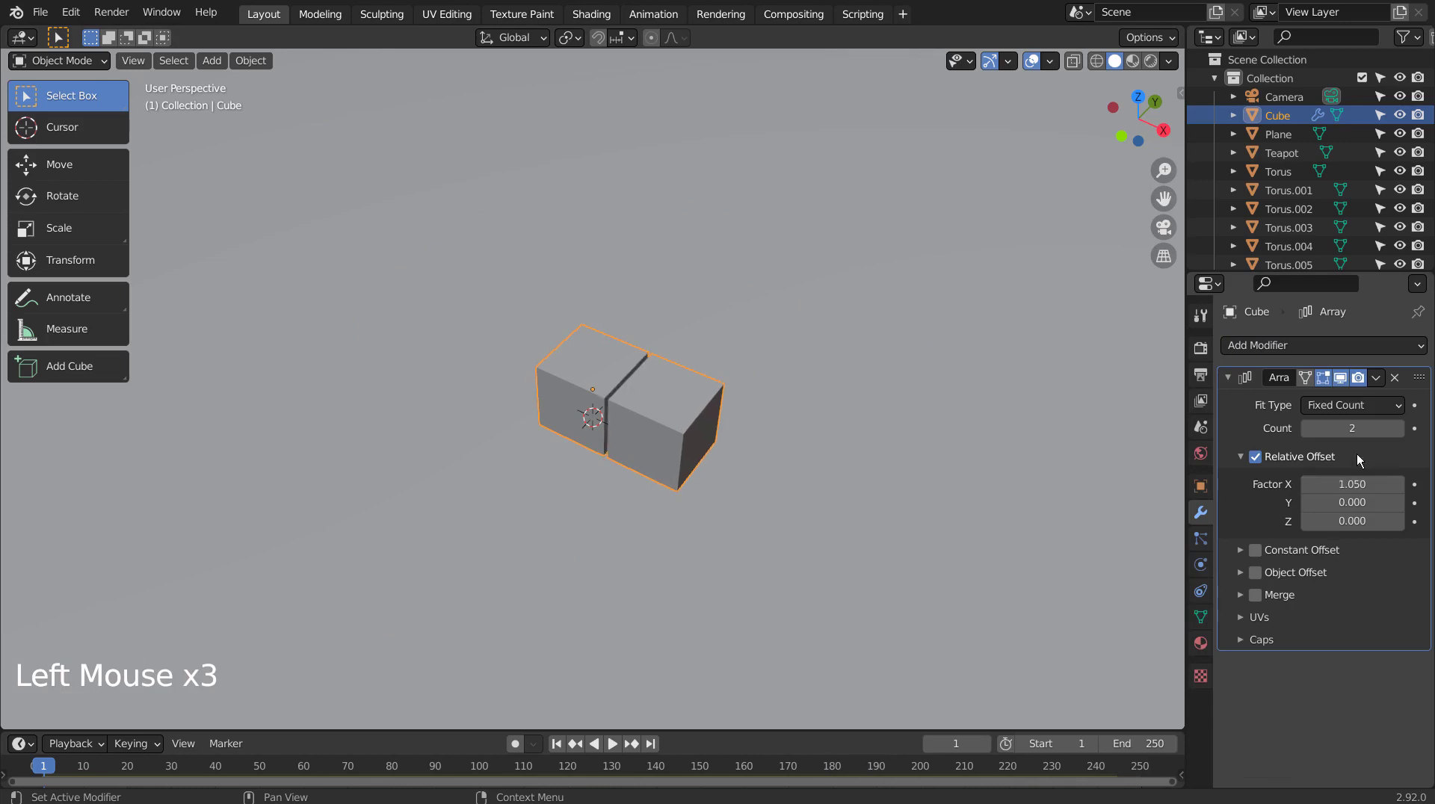
Set the cube's array count to 10 to form a row along X
left_click(1357, 428)
type("10")
key("Return")
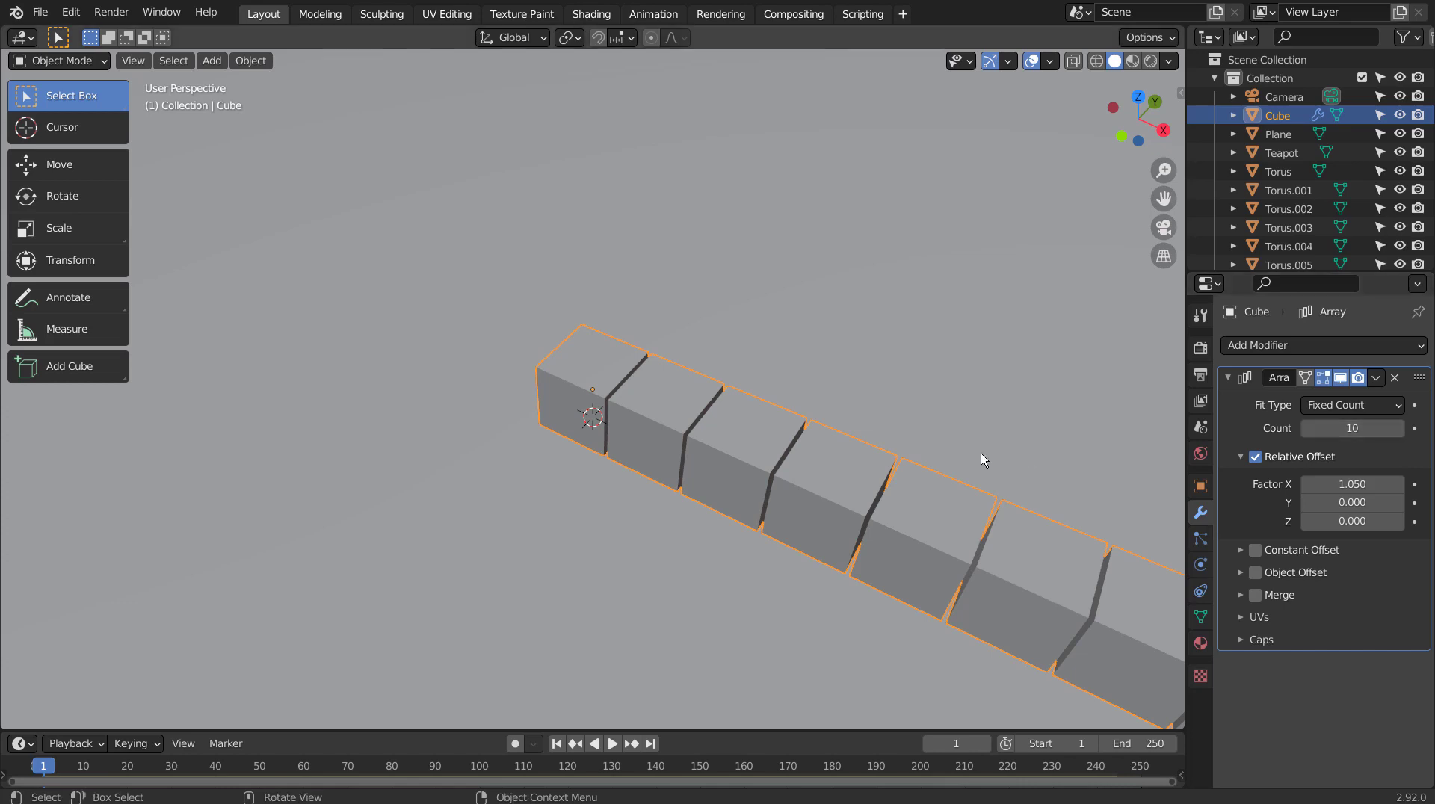
scroll(981, 453, "down", 6)
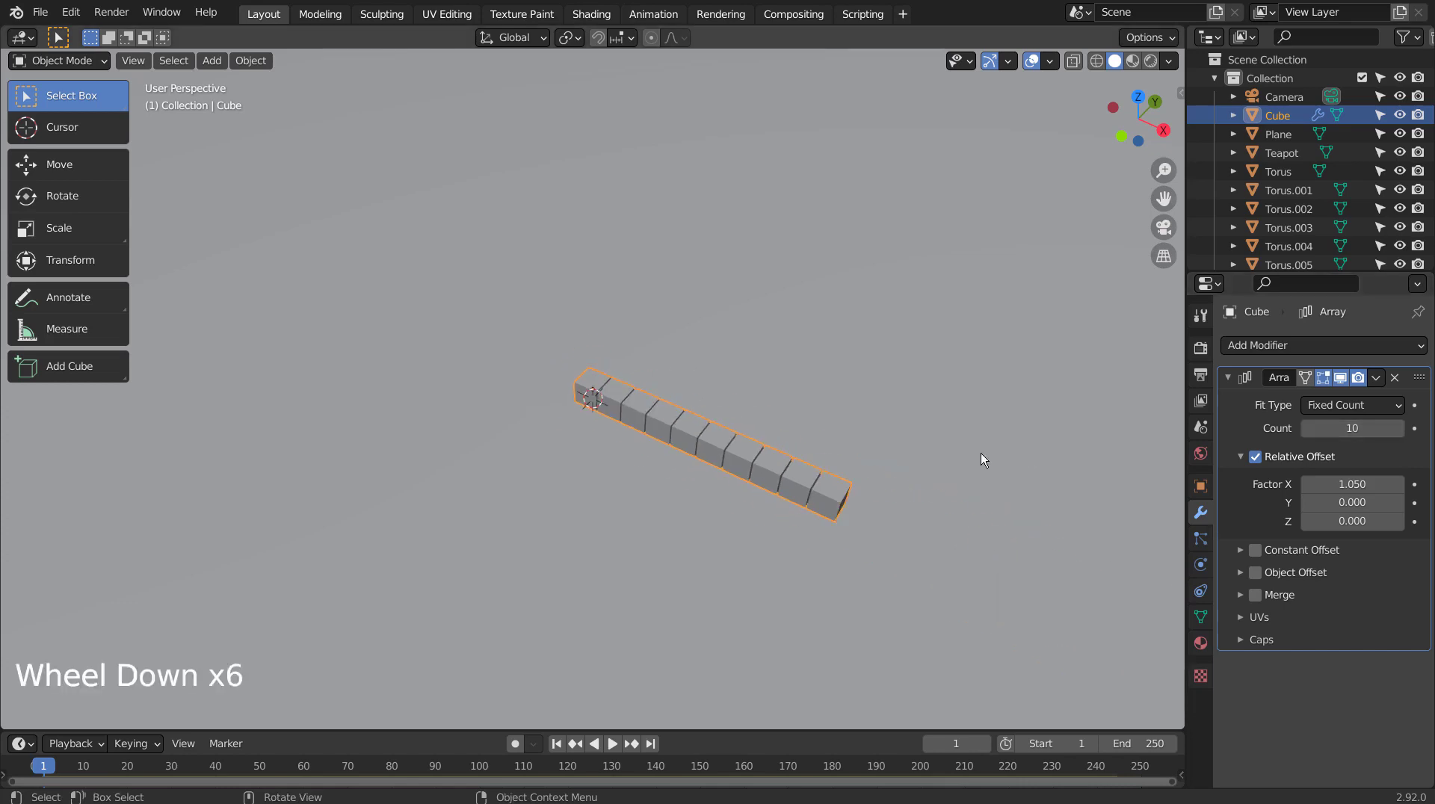
Add a second Array modifier to the cube with relative offset X 0, Y 1.05 and a count of 10
left_click(1230, 379)
left_click(1248, 346)
left_click(1066, 396)
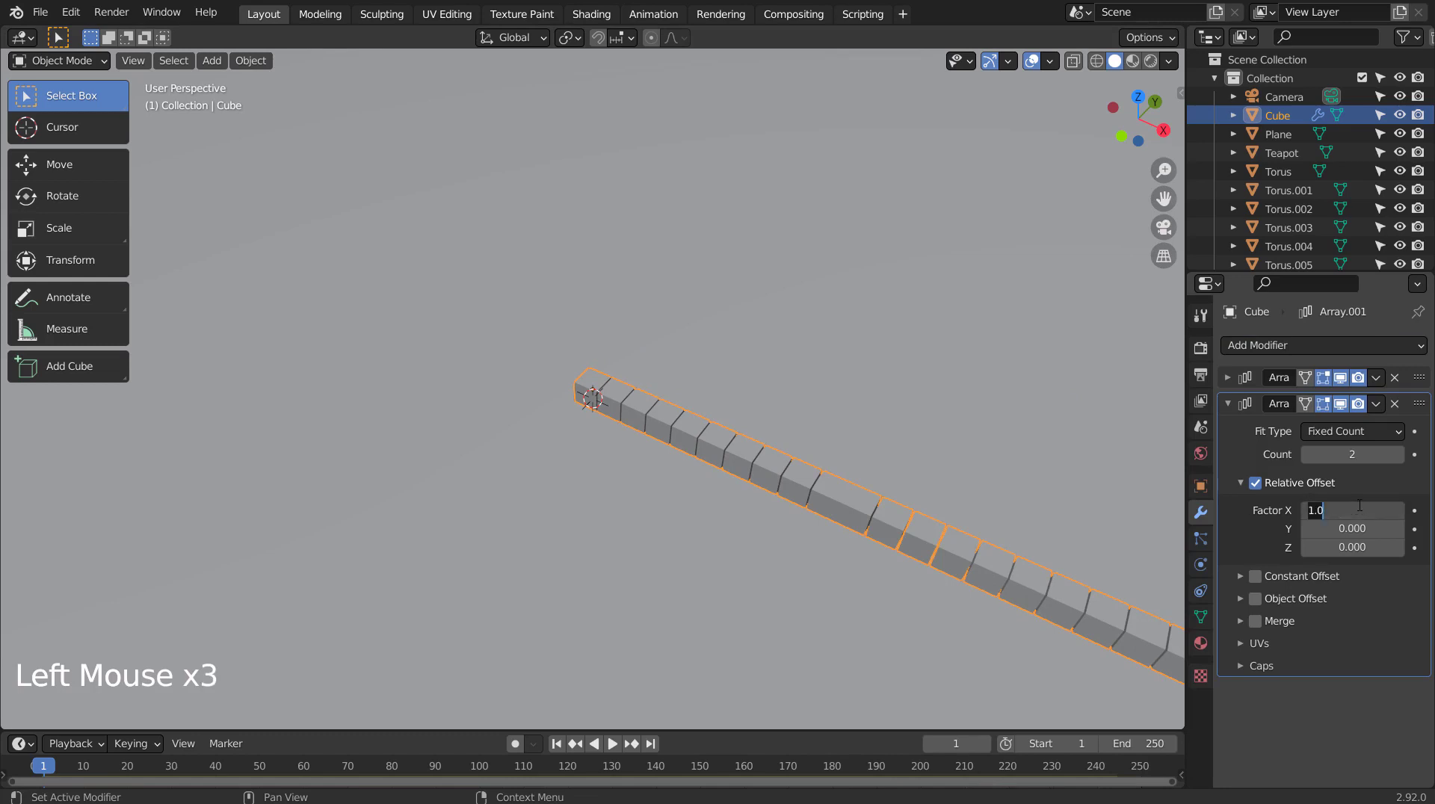
key("Tab")
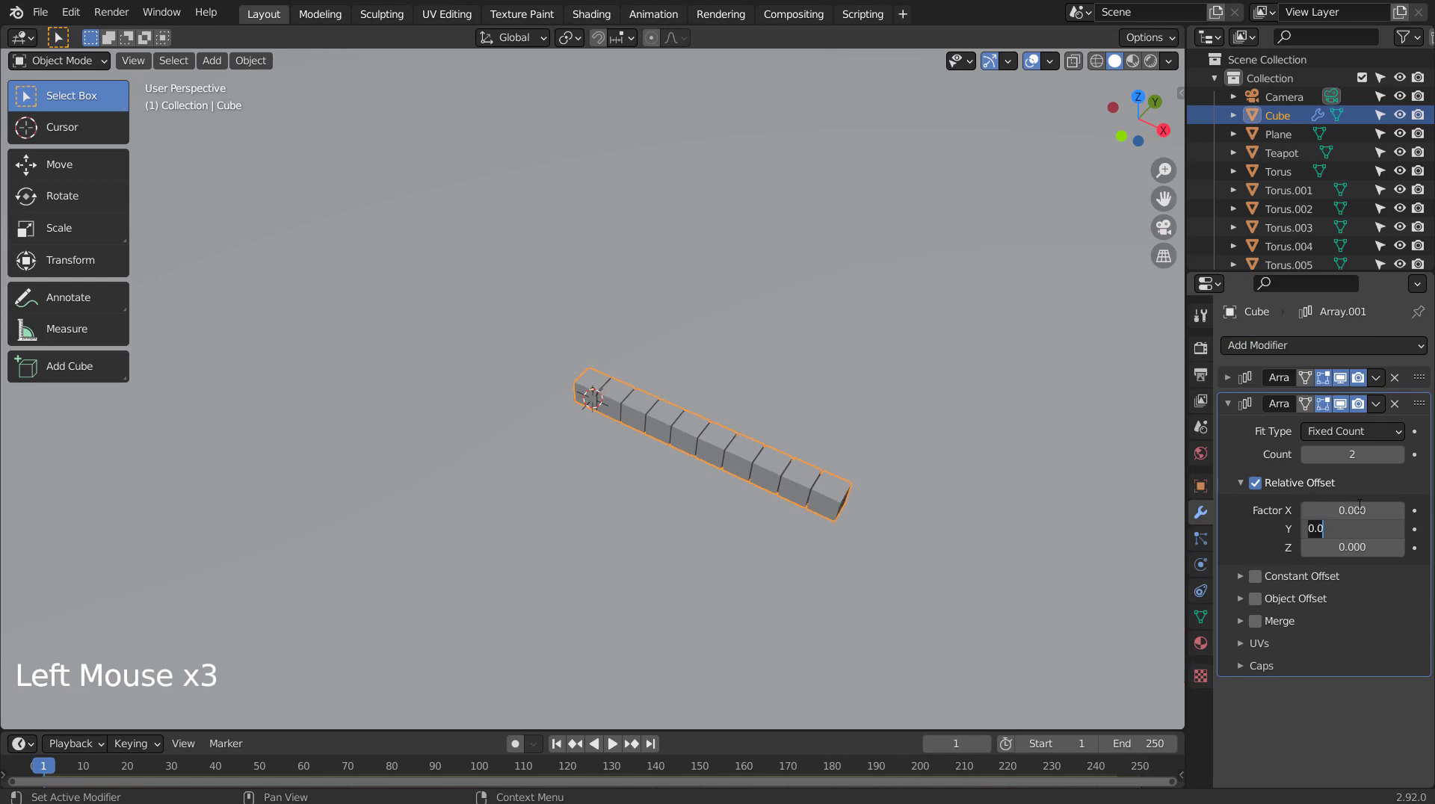
key("Return")
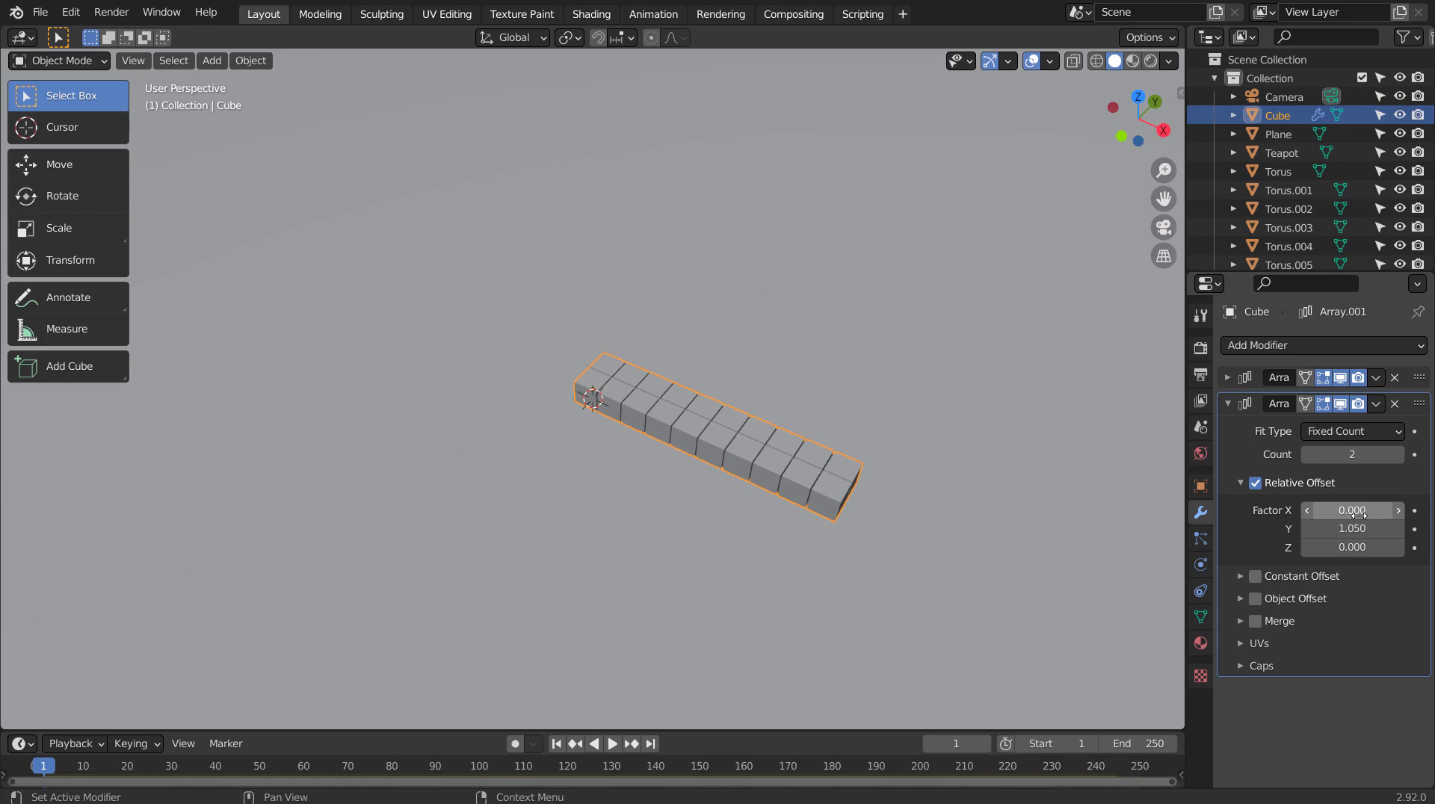
left_click(1359, 457)
type("10")
key("Return")
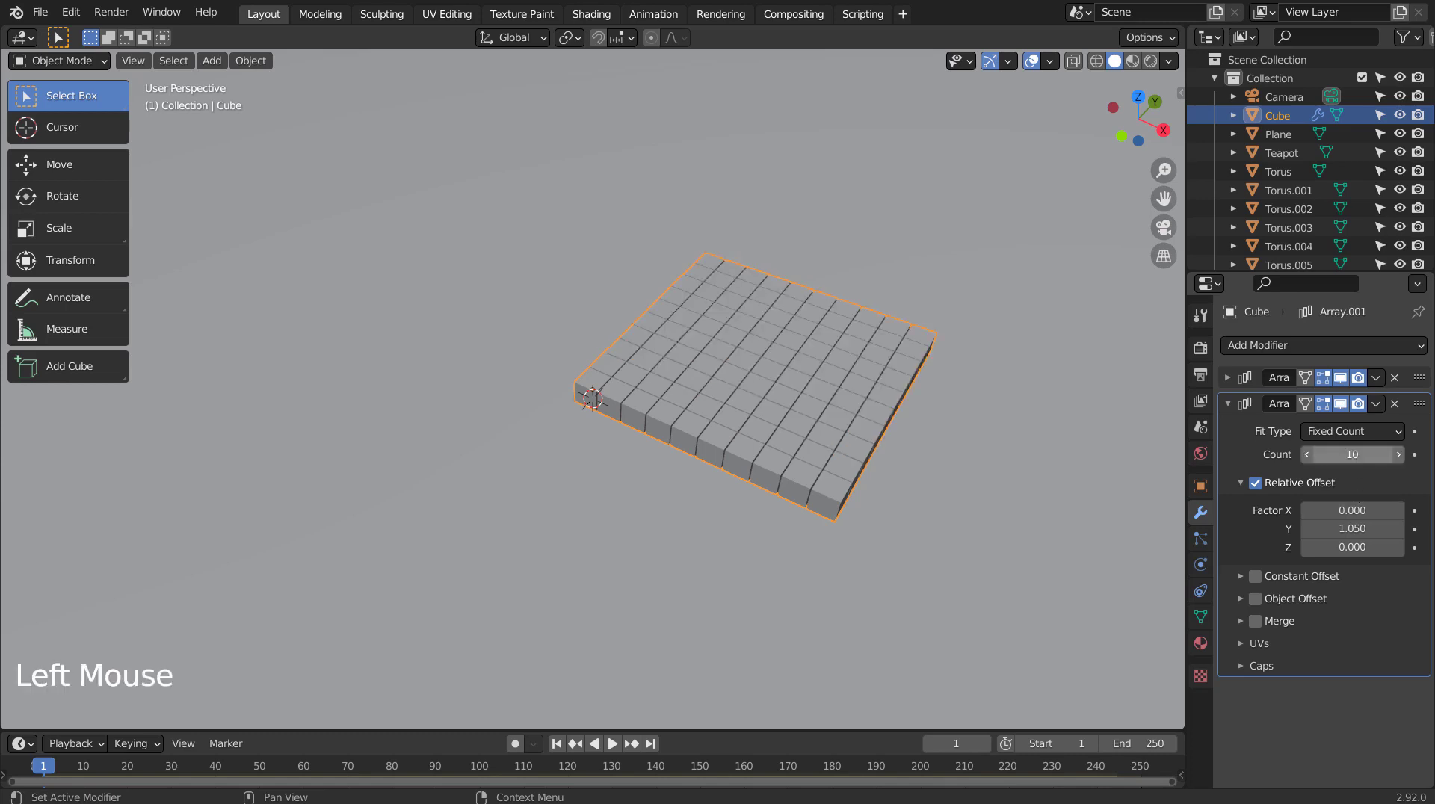
Add a third Array modifier to the cube with relative offset X 0, Y 0, Z 1.05 and a count of 10
left_click(1244, 408)
left_click(1241, 349)
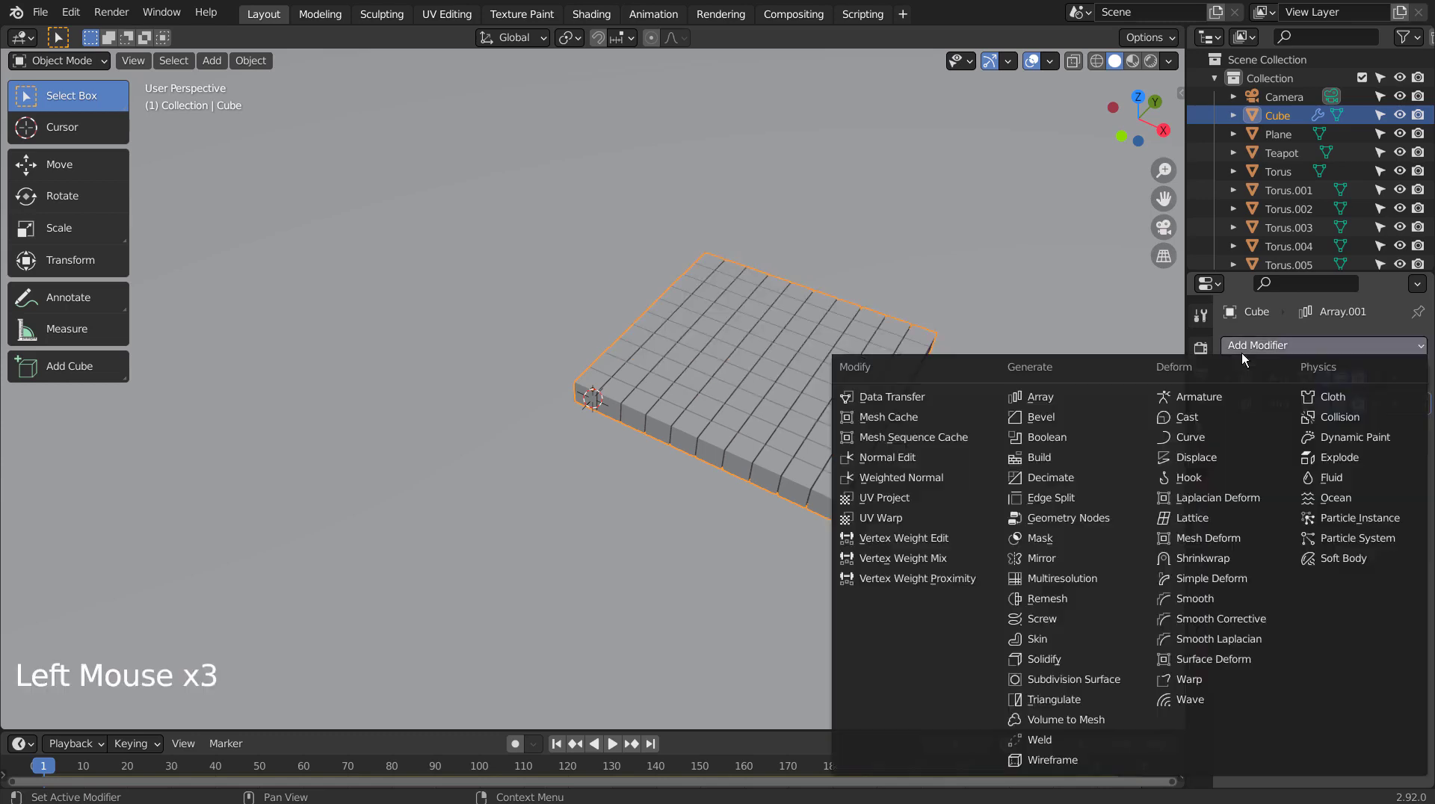
left_click(1088, 401)
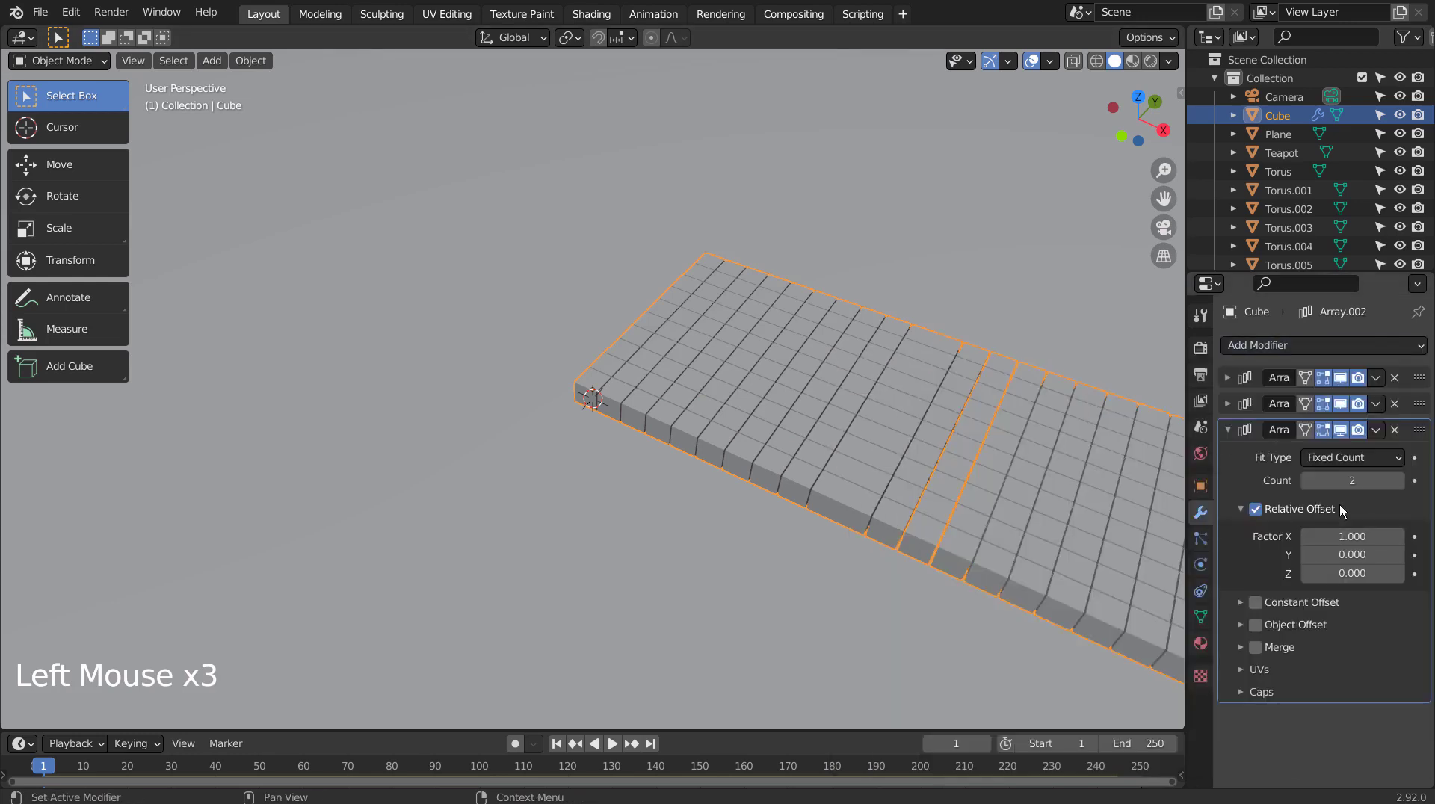
left_click(1350, 536)
type("0")
key("Tab")
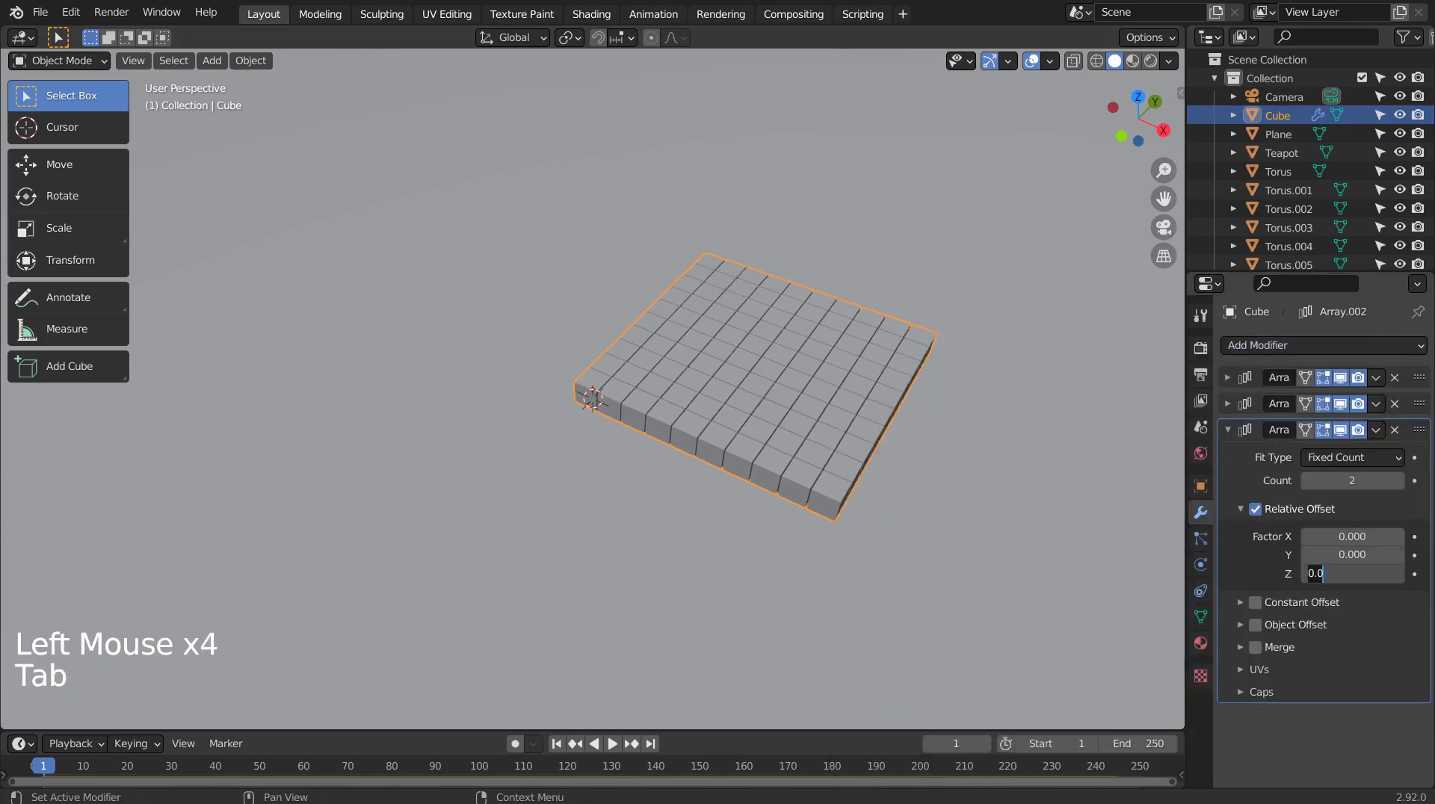
type("1.05")
key("Return")
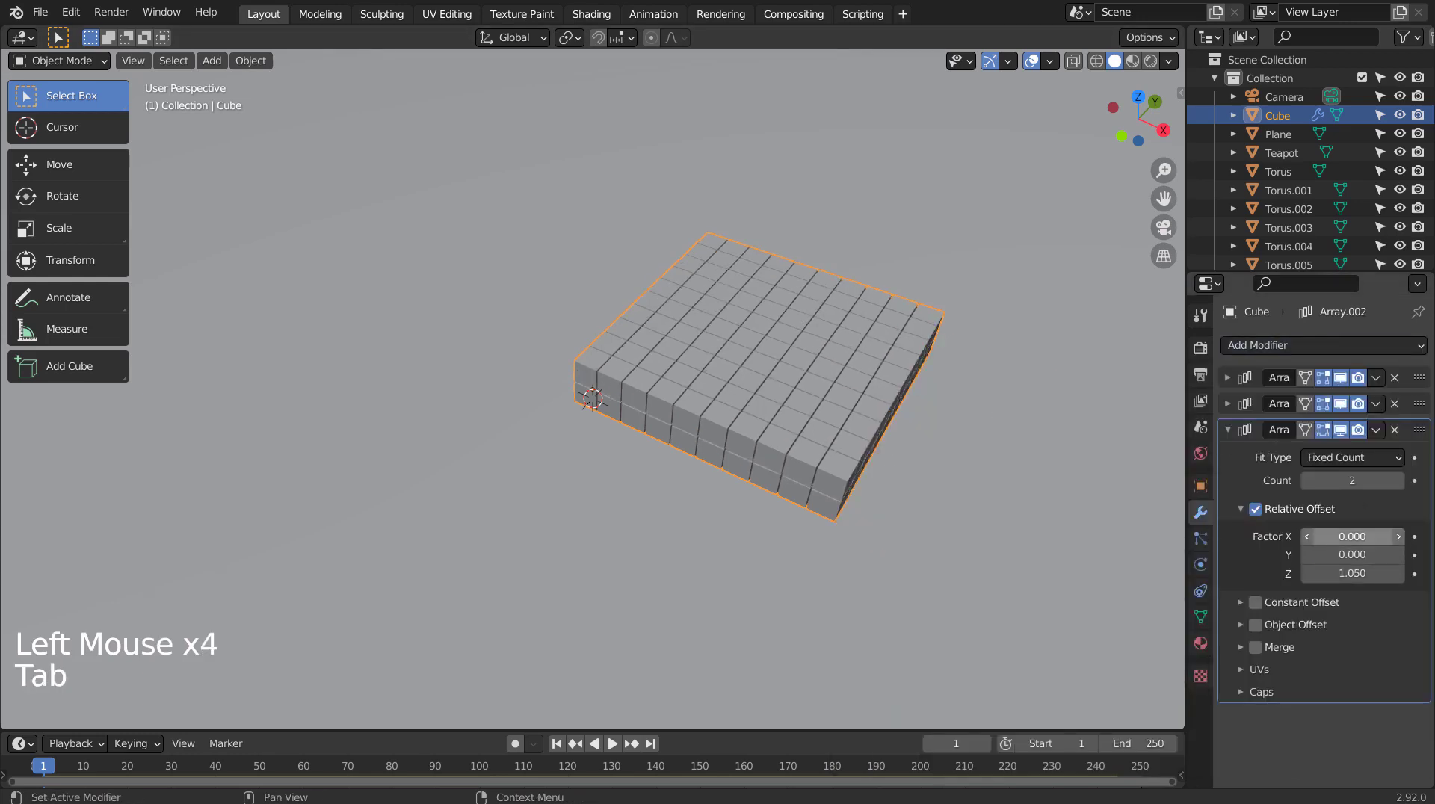
left_click(1352, 481)
key("Return")
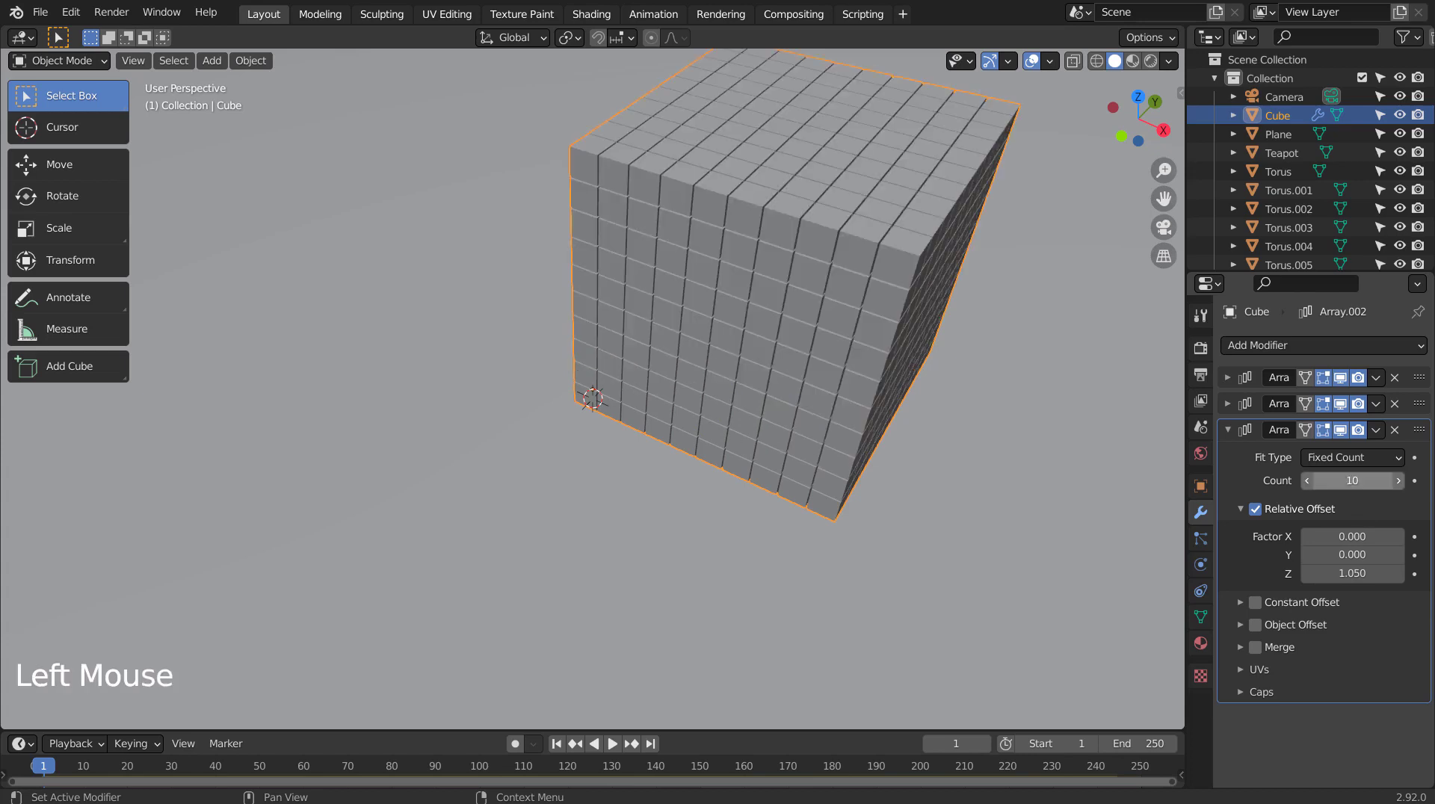
left_click(1229, 430)
Apply all three Array modifiers on the cube
middle_click_drag(864, 478, 935, 486)
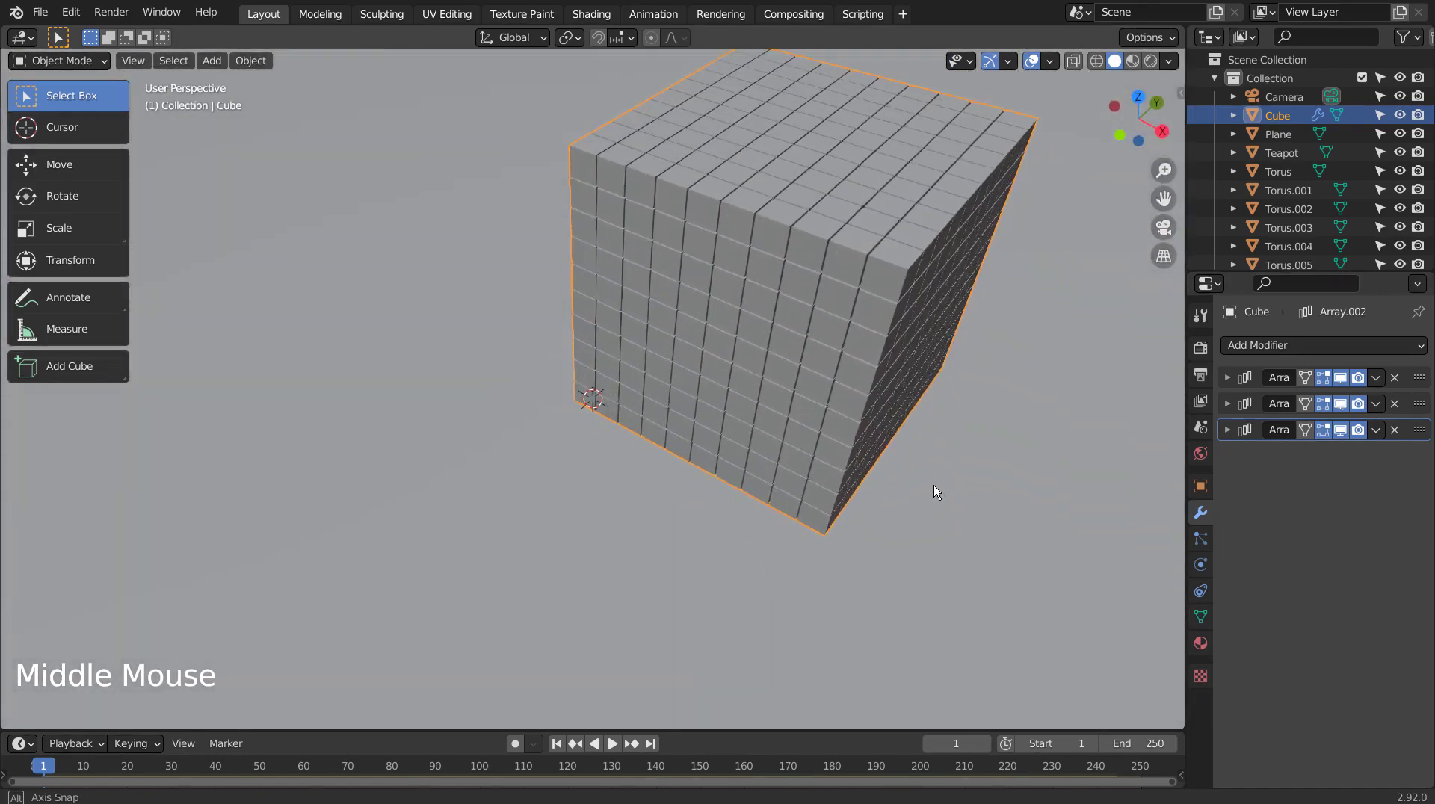
key("ctrl+a")
key("ctrl+a")
key("ctrl+a")
key("ctrl+a")
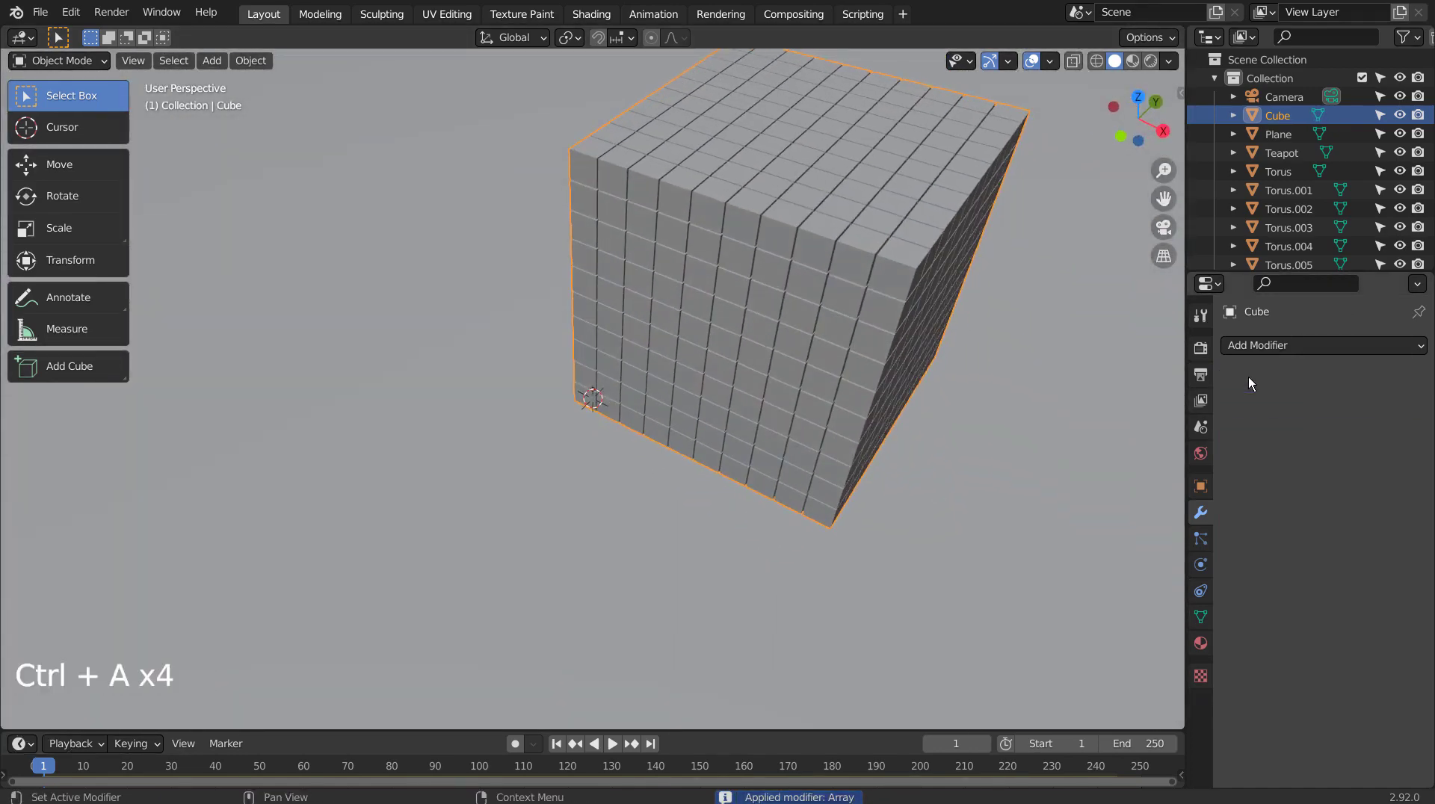
Separate the cube block's mesh by loose parts into individual cube objects in Edit Mode
scroll(1020, 474, "down", 3)
key("Tab")
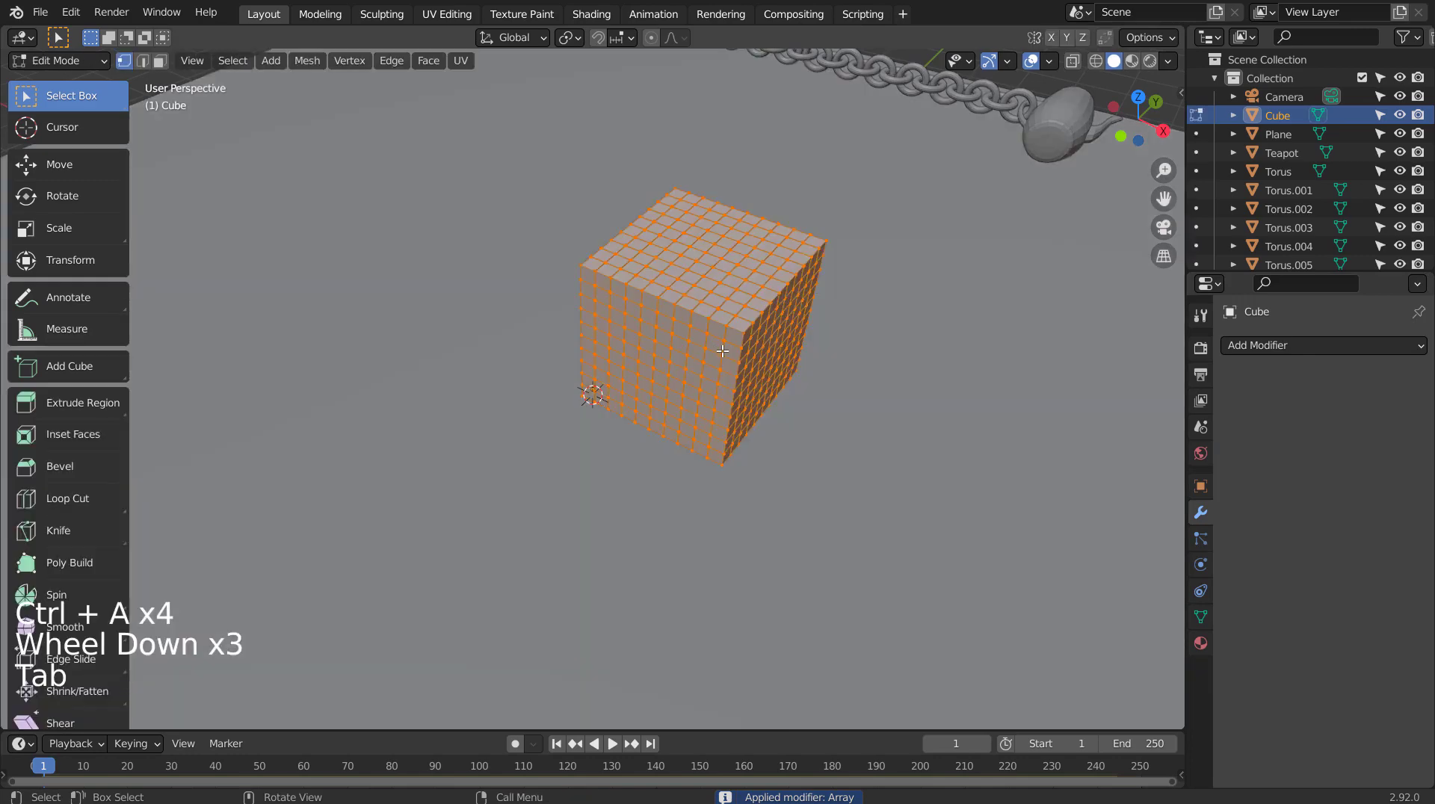
key("p")
left_click(716, 348)
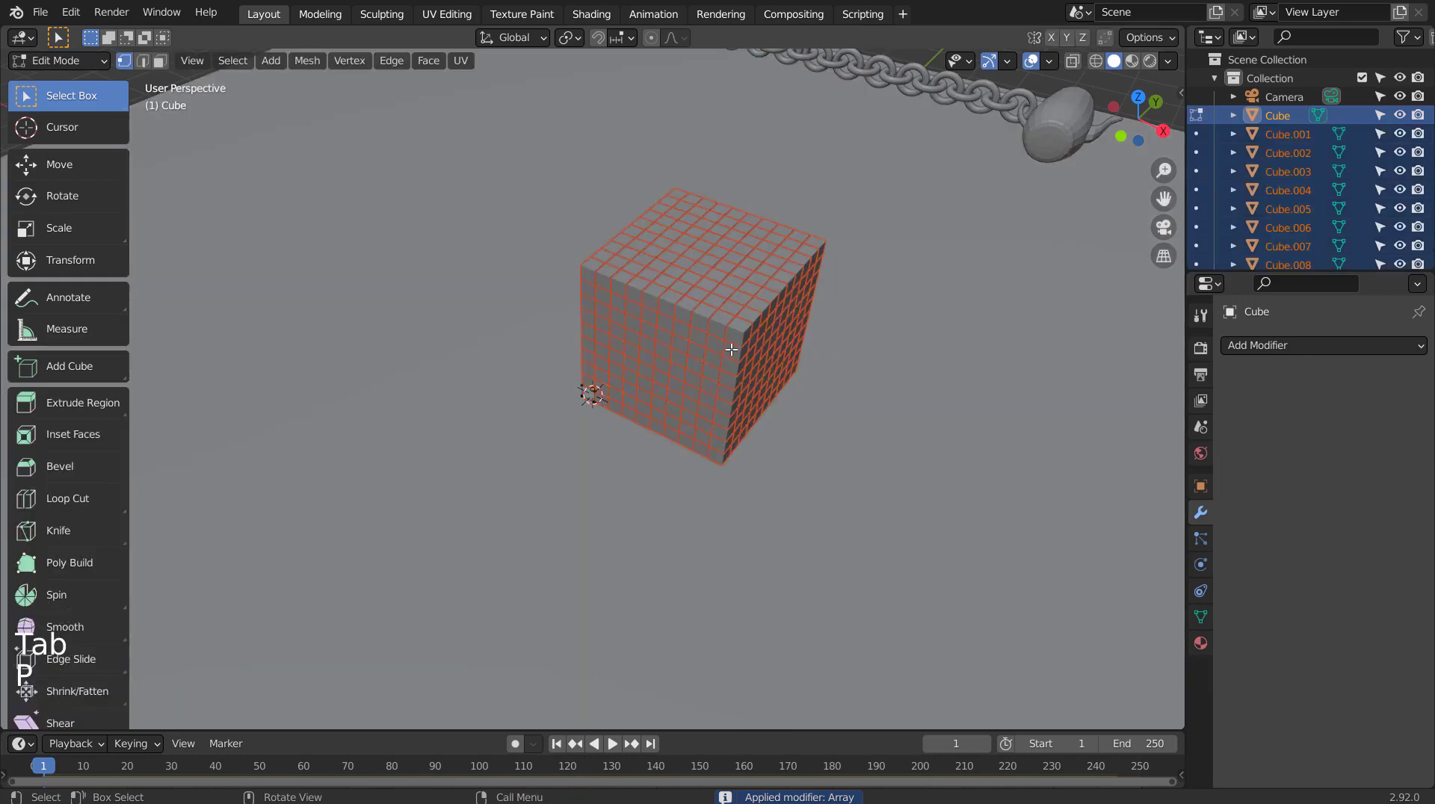
Return to Object Mode and set every small cube's origin to its own geometry
key("Tab")
left_click(262, 63)
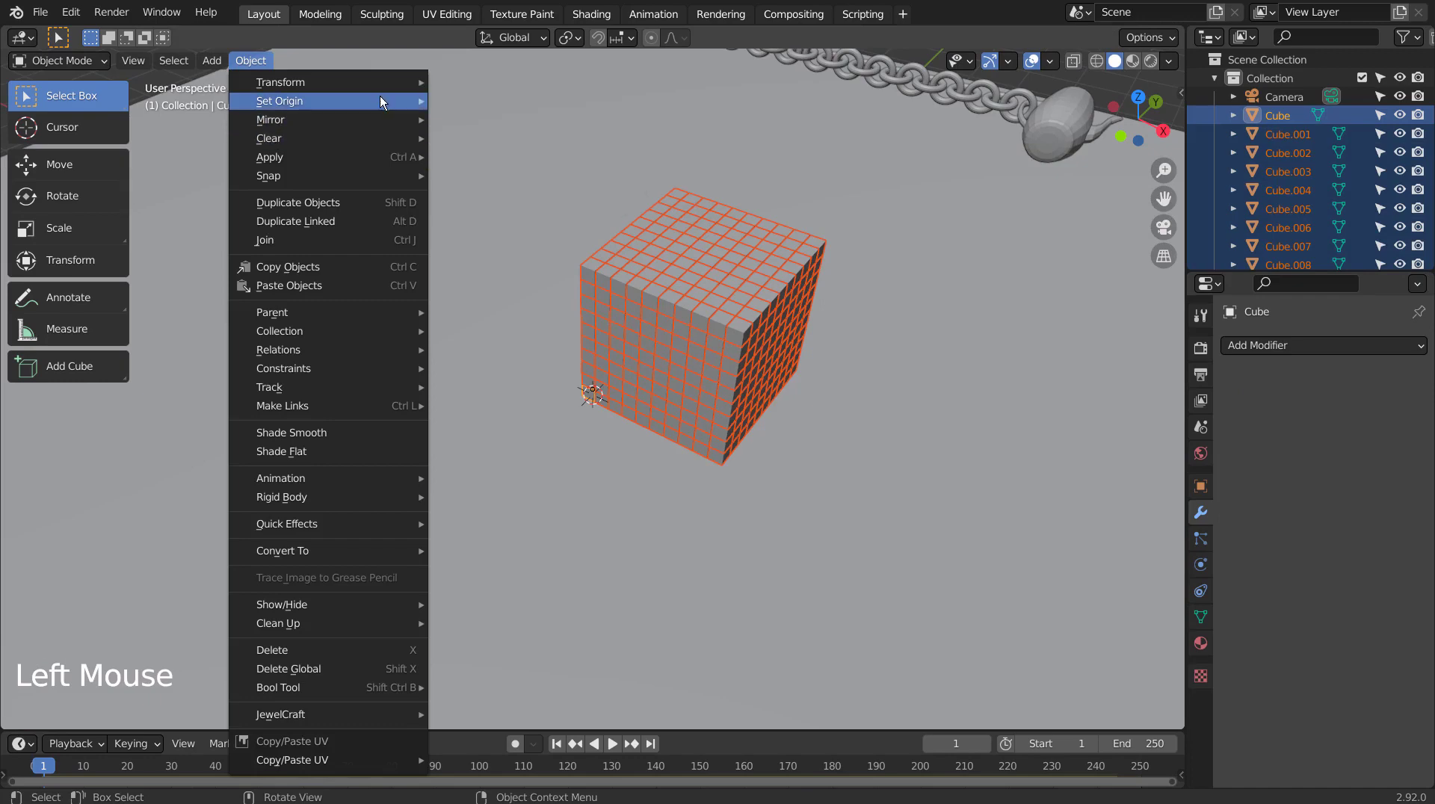
mouse_move(380, 99)
left_click(484, 118)
left_click(886, 396)
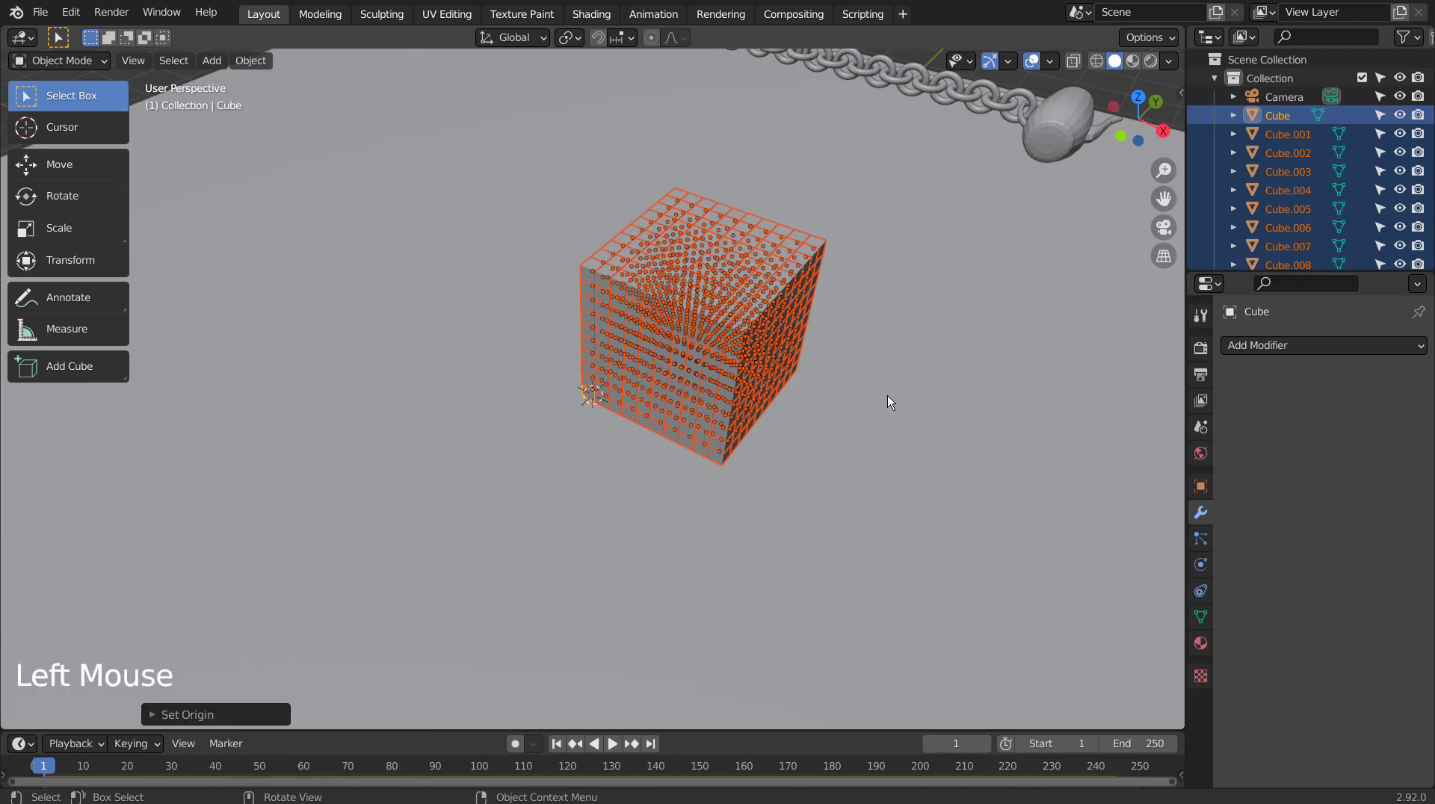
In the wireframe front view, select all the small cubes and move them along negative X until the block is centred on the Z axis
scroll(887, 396, "down", 5)
mouse_move(886, 398)
middle_mouse_down()
mouse_move(885, 414)
mouse_move(935, 365)
mouse_move(881, 398)
middle_mouse_up()
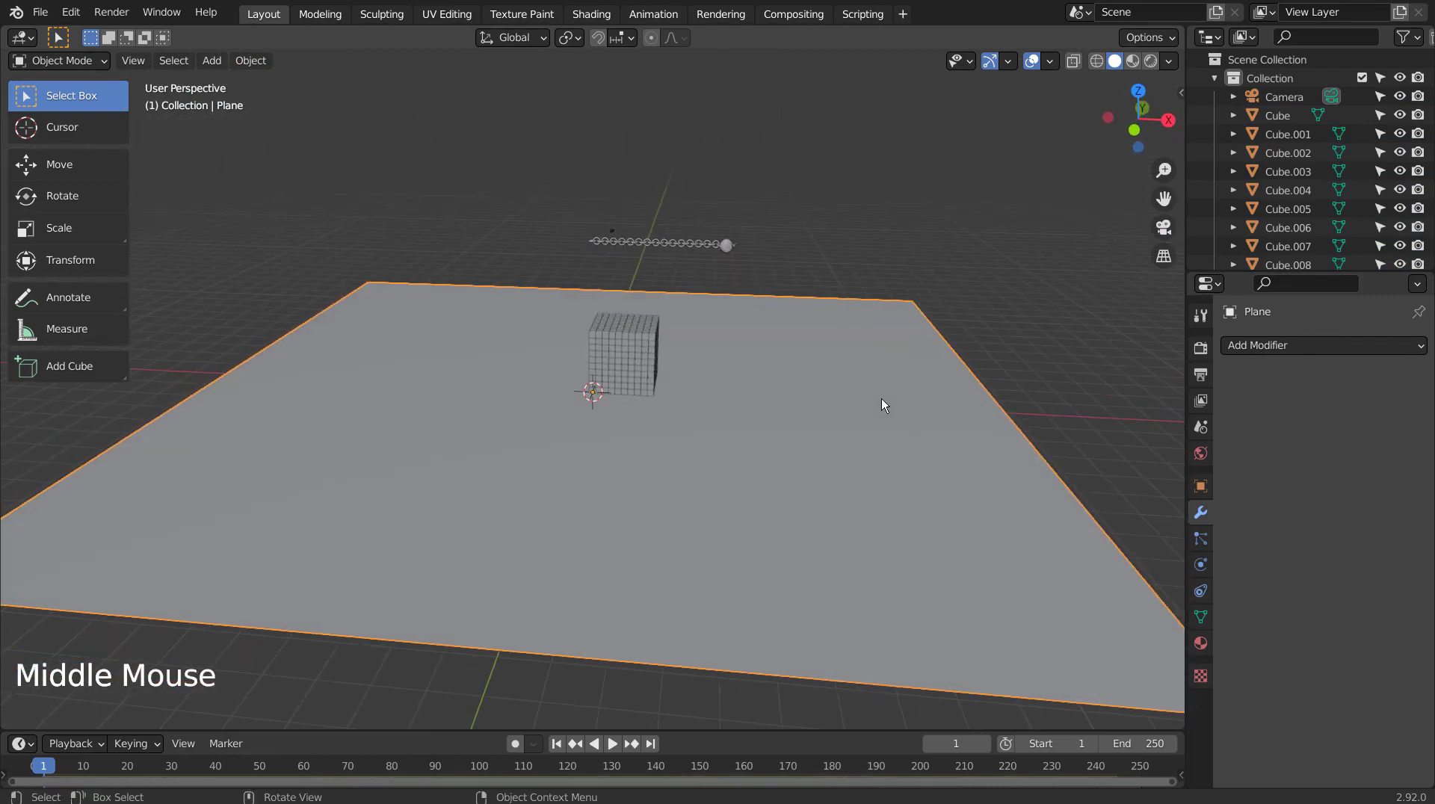
key("KP_1")
scroll(881, 404, "up", 4)
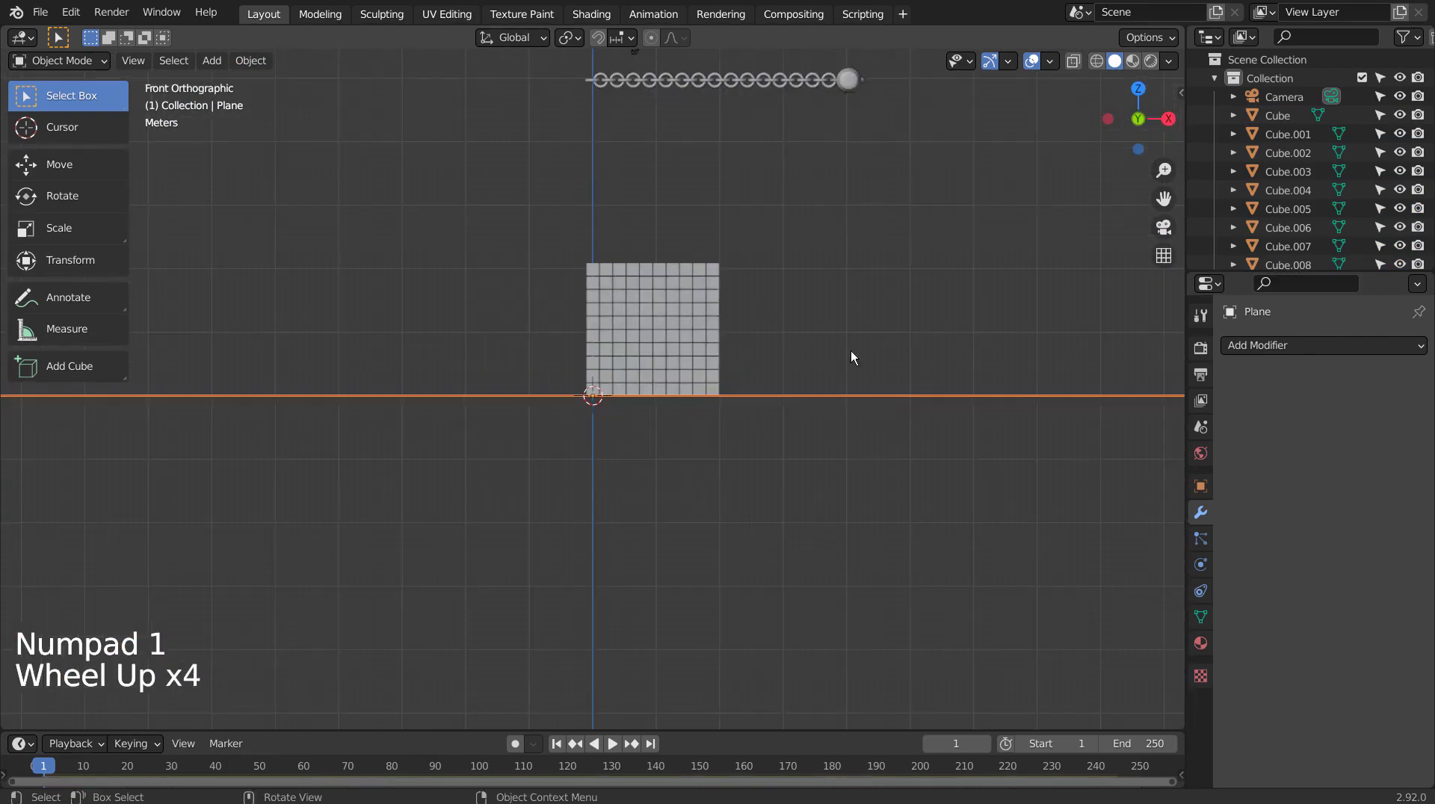
key("shift+z")
left_click(815, 324)
key("b")
left_click_drag(522, 211, 798, 391)
key("g")
key("x")
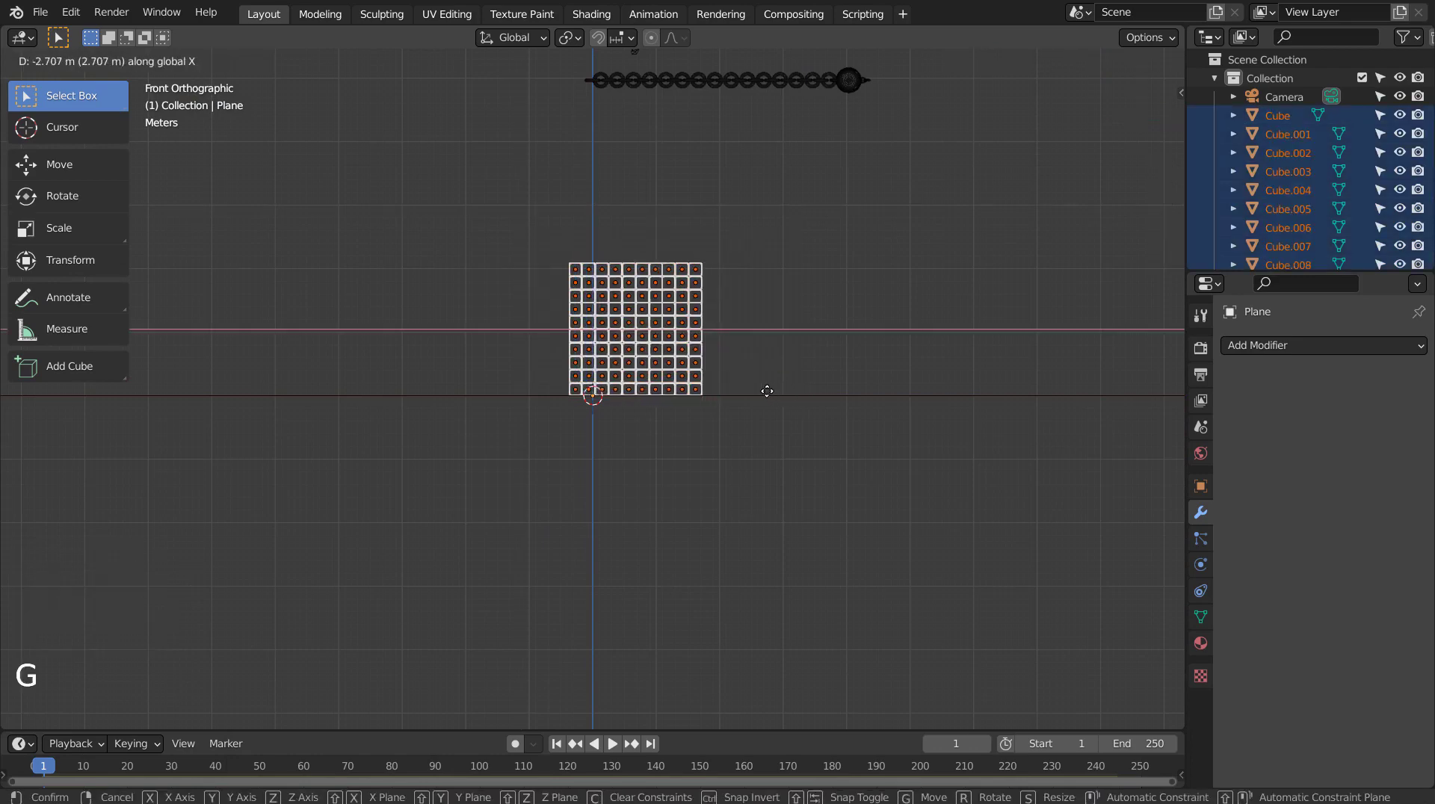
left_click(751, 378)
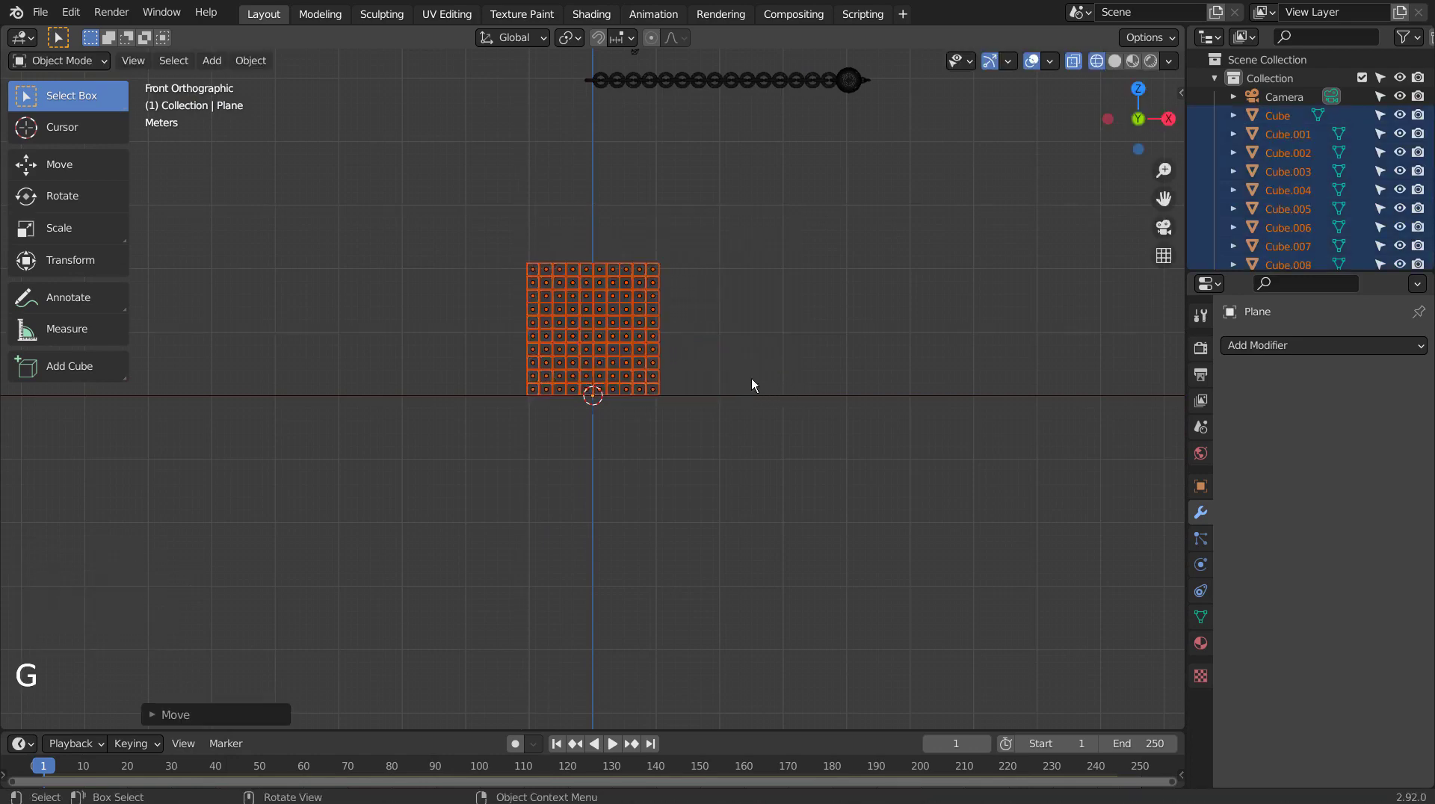
mouse_move(752, 379)
middle_mouse_down()
mouse_move(773, 373)
mouse_move(752, 399)
middle_mouse_up()
left_click(842, 393)
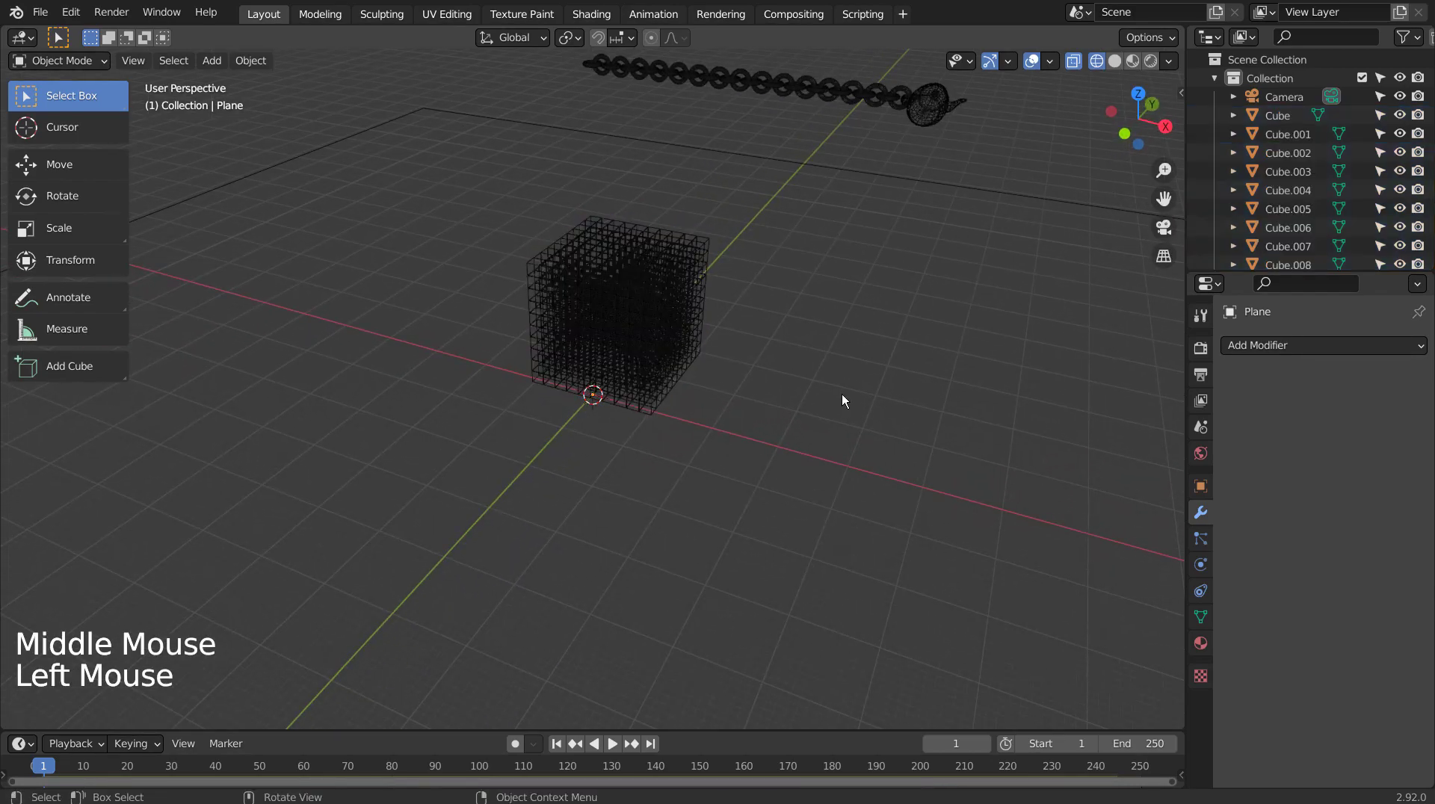
Switch the viewport back to solid shading, deselect everything and save the file
key("Tab")
scroll(841, 394, "down", 2)
key("Tab")
key("shift+z")
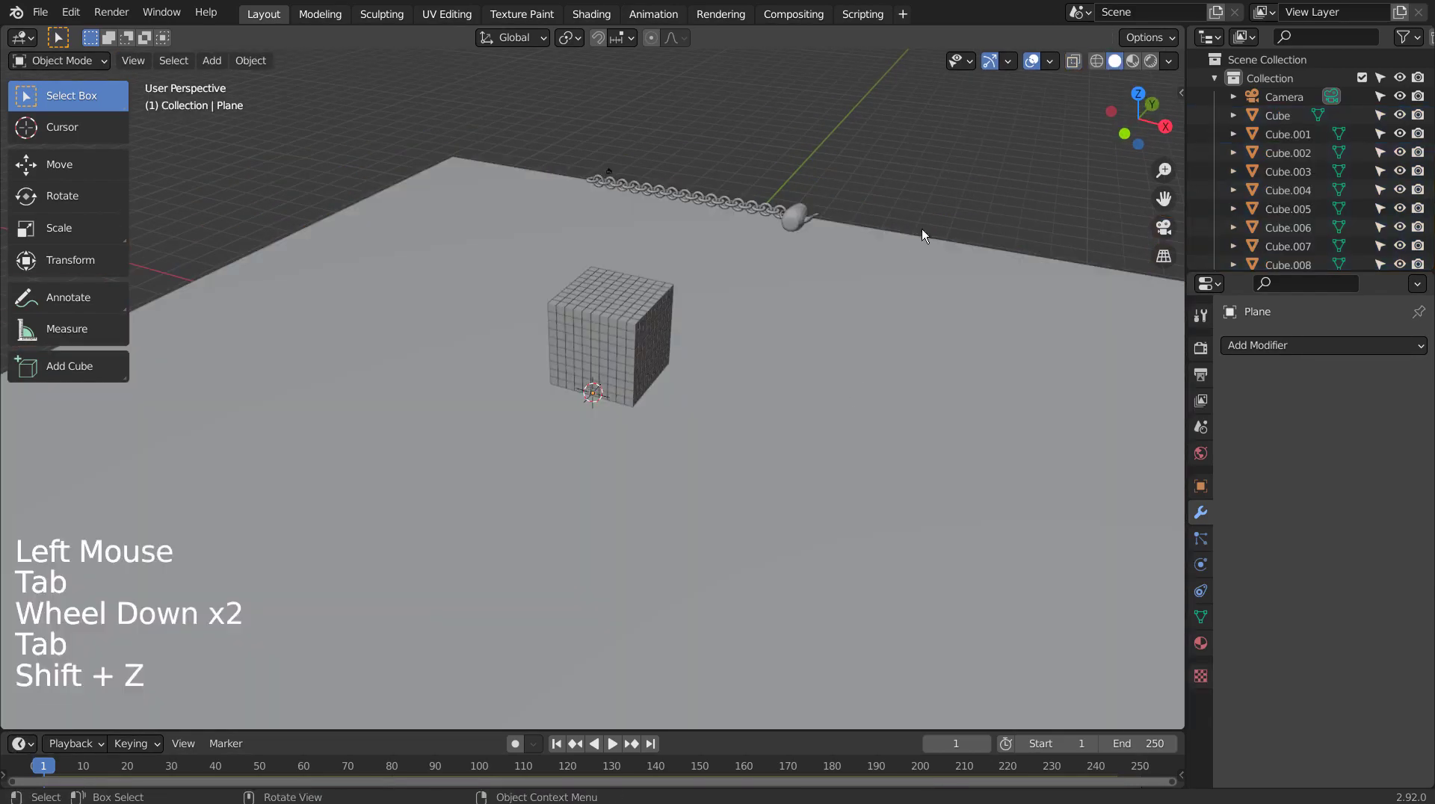
left_click(936, 204)
middle_click_drag(940, 201, 971, 187)
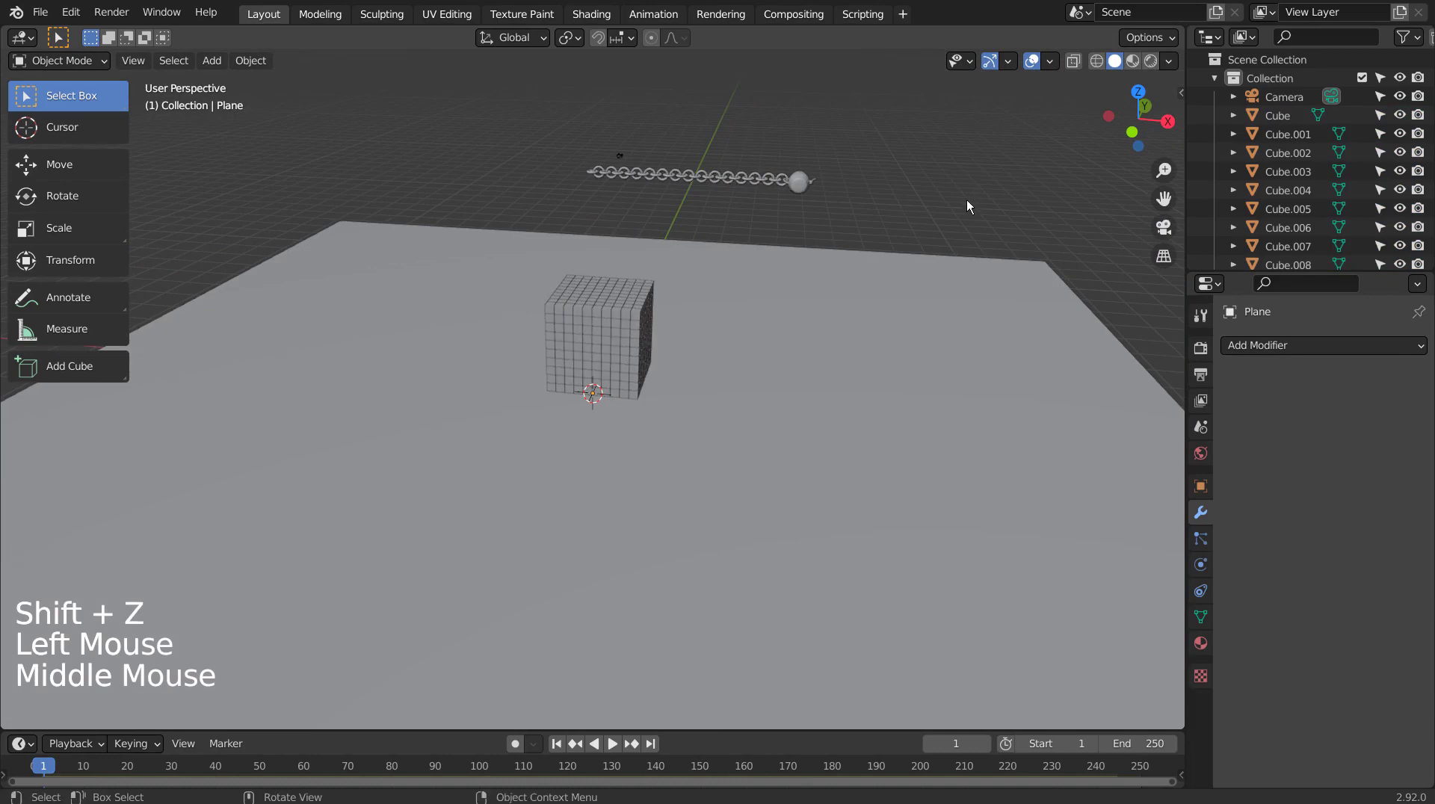
key("ctrl+s")
middle_click_drag(903, 267, 841, 351, "shift")
scroll(841, 351, "up", 2)
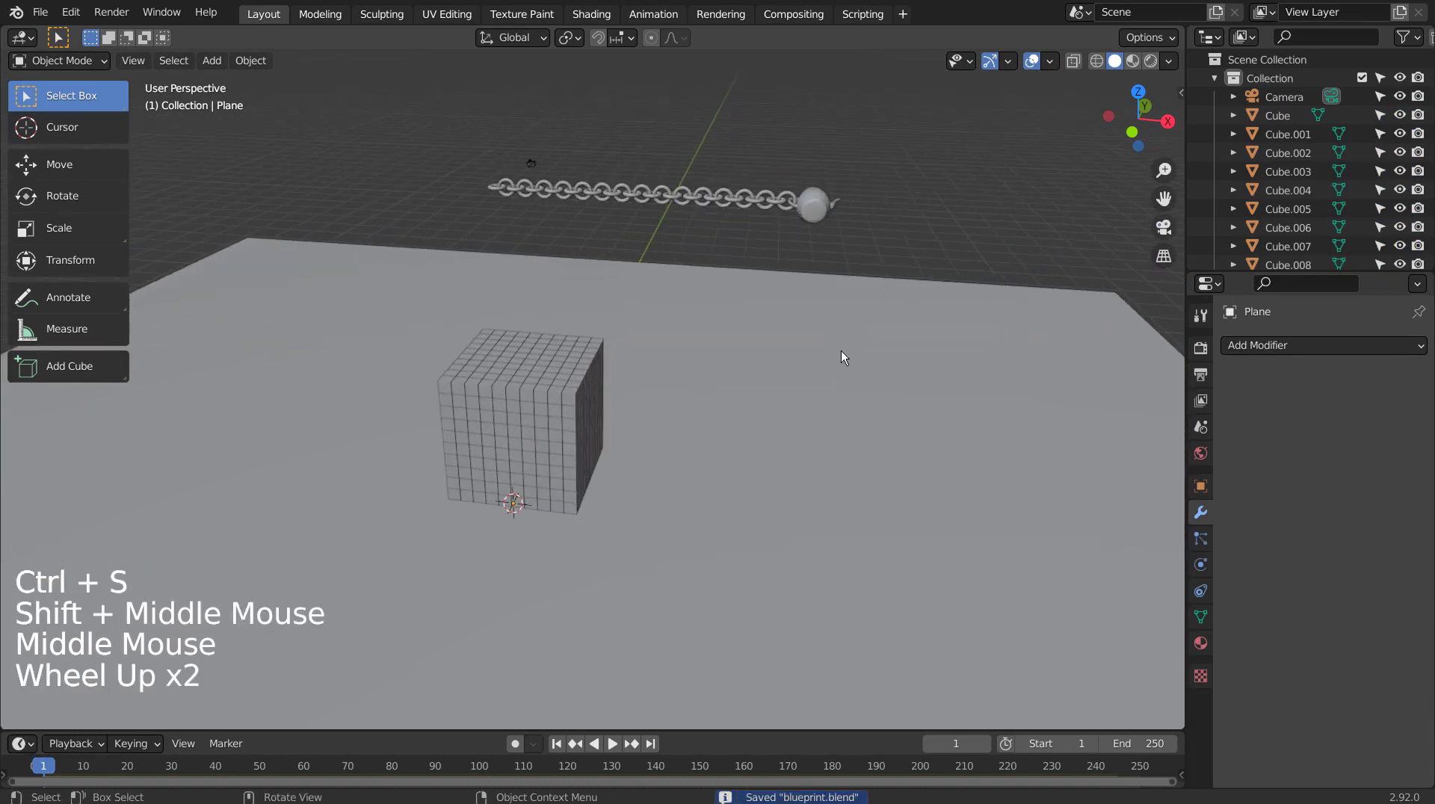
scroll(841, 352, "up", 1)
key("ctrl+s")
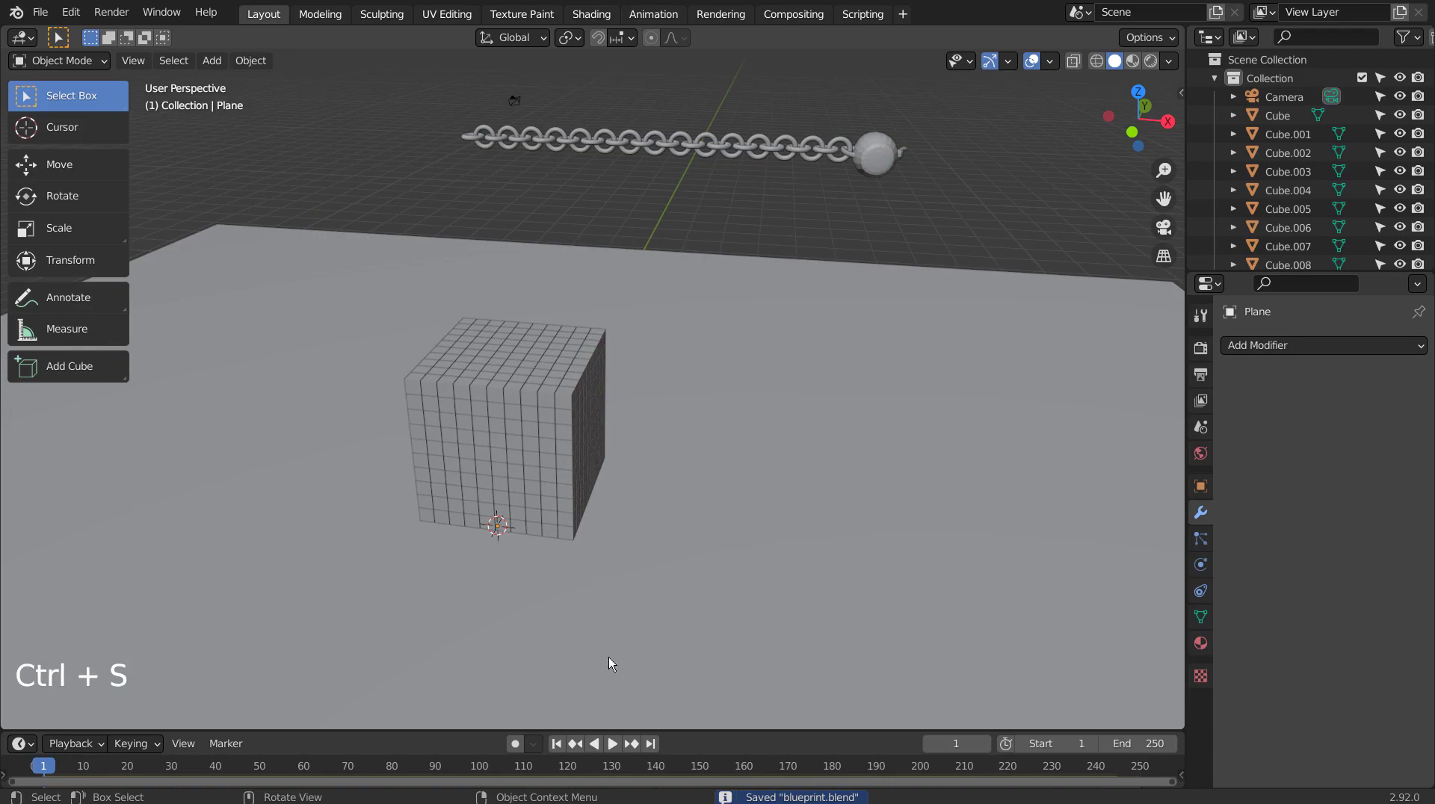
Play the simulation to check how the cube block behaves, and return to the first frame
left_click(611, 744)
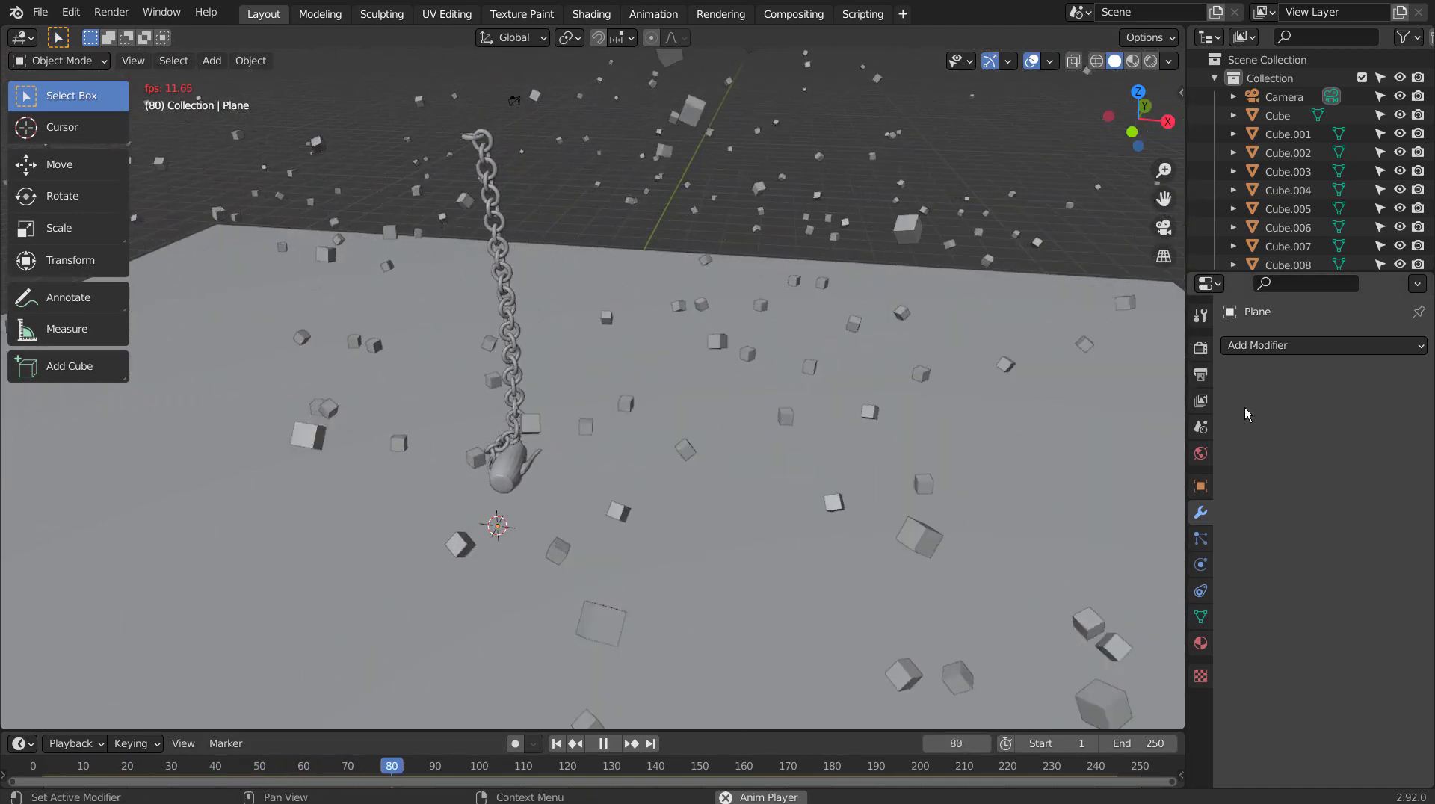
left_click(605, 744)
left_click(556, 744)
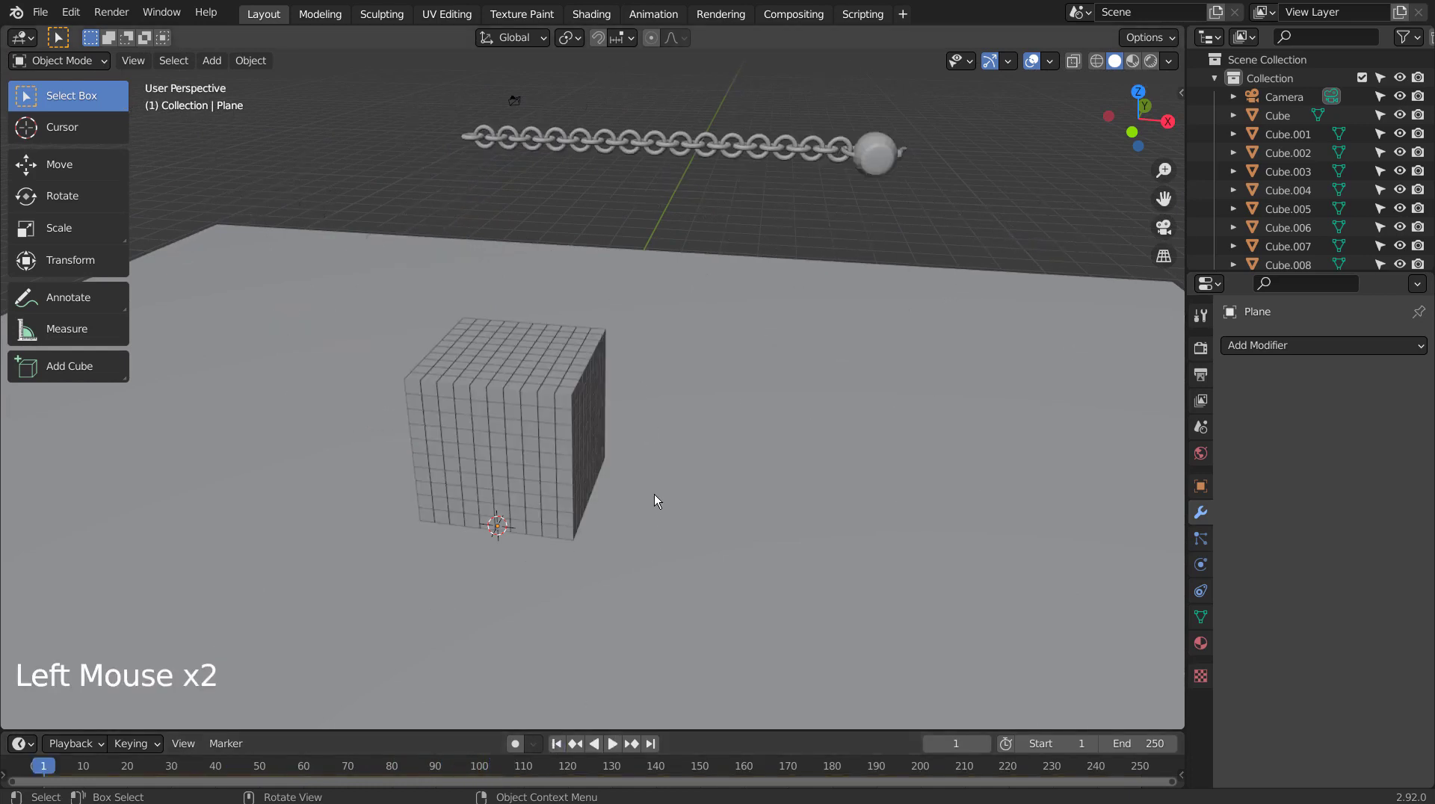
Show the physics settings of a top corner cube and replay the simulation, stopping and returning to the first frame
left_click(571, 410)
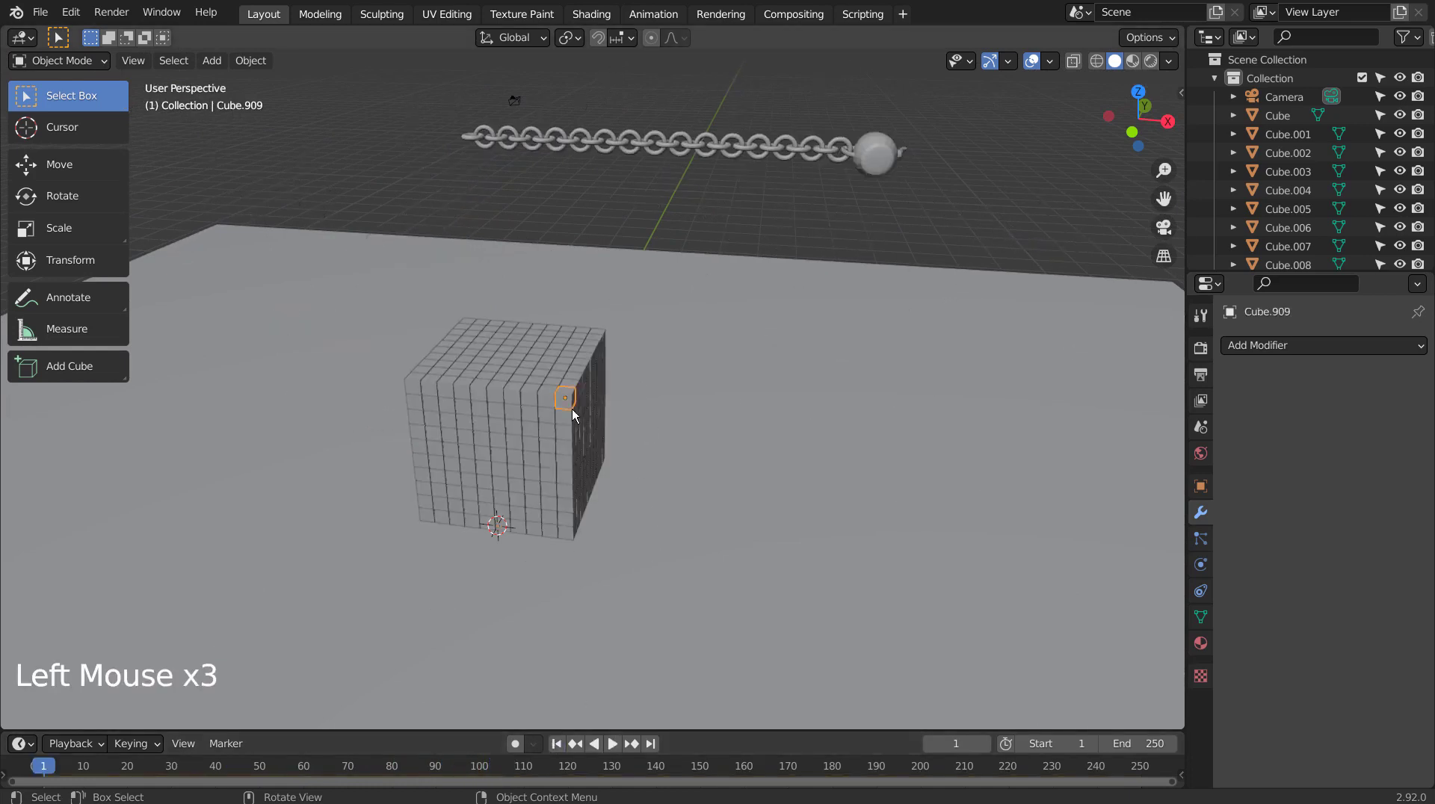
left_click(1201, 565)
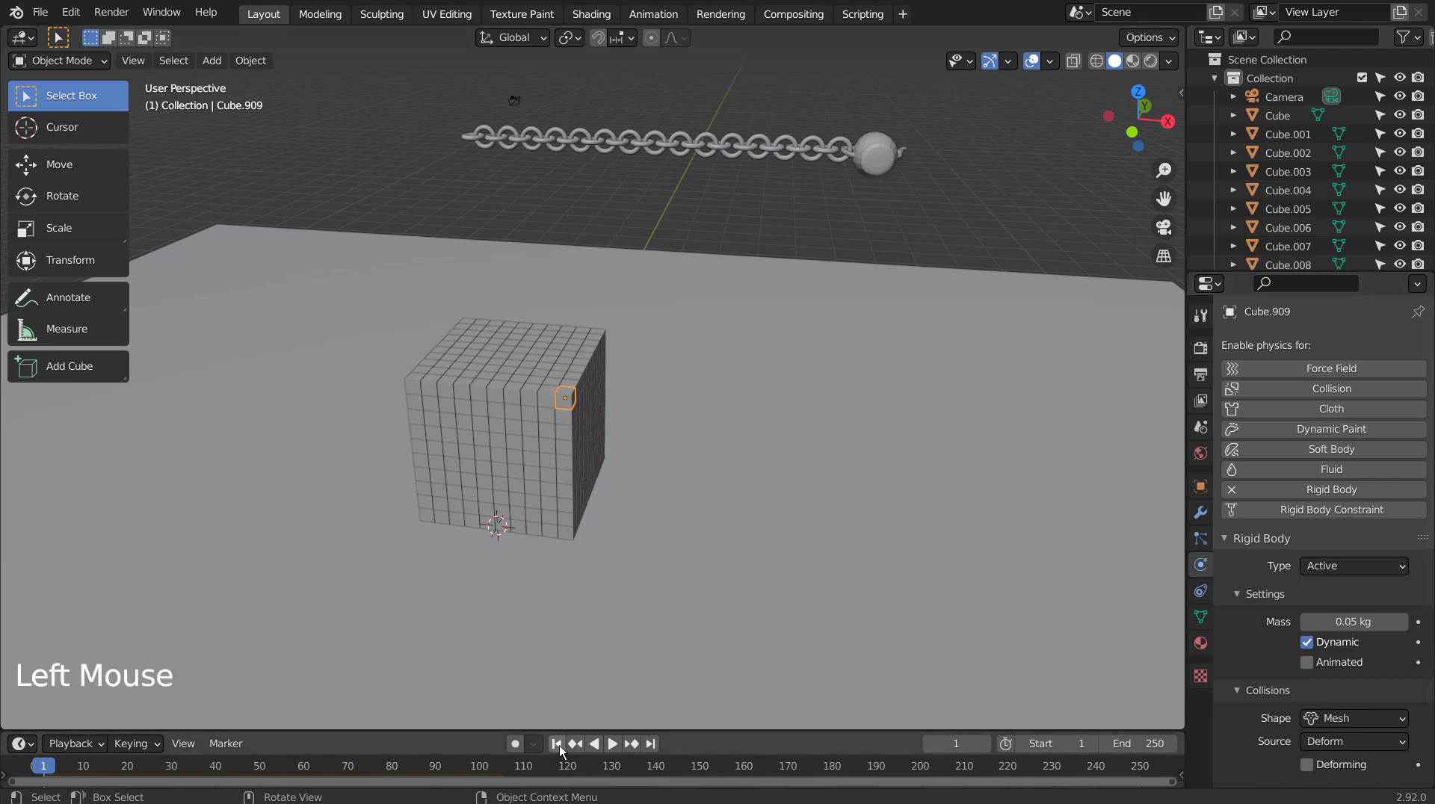
left_click(613, 745)
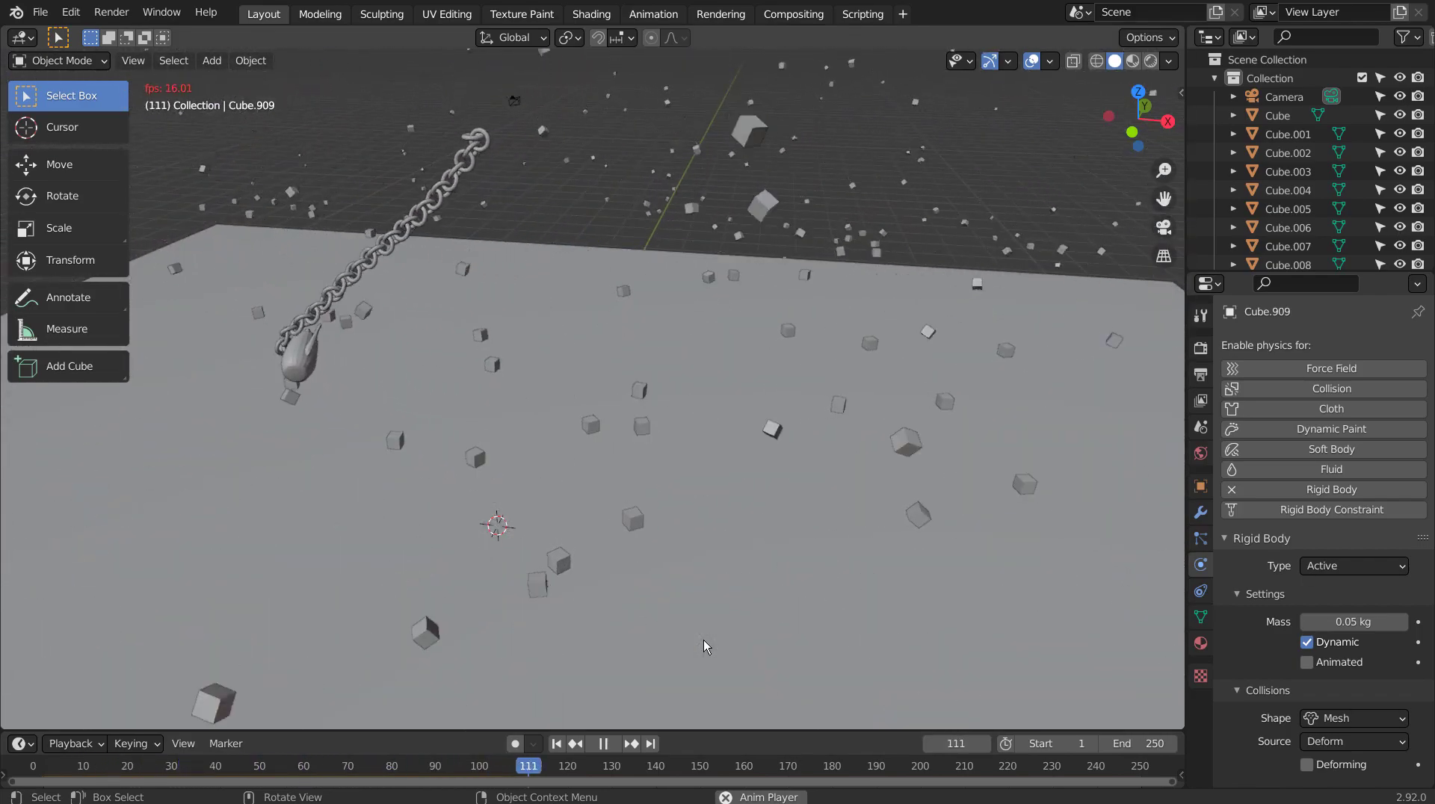
left_click(604, 744)
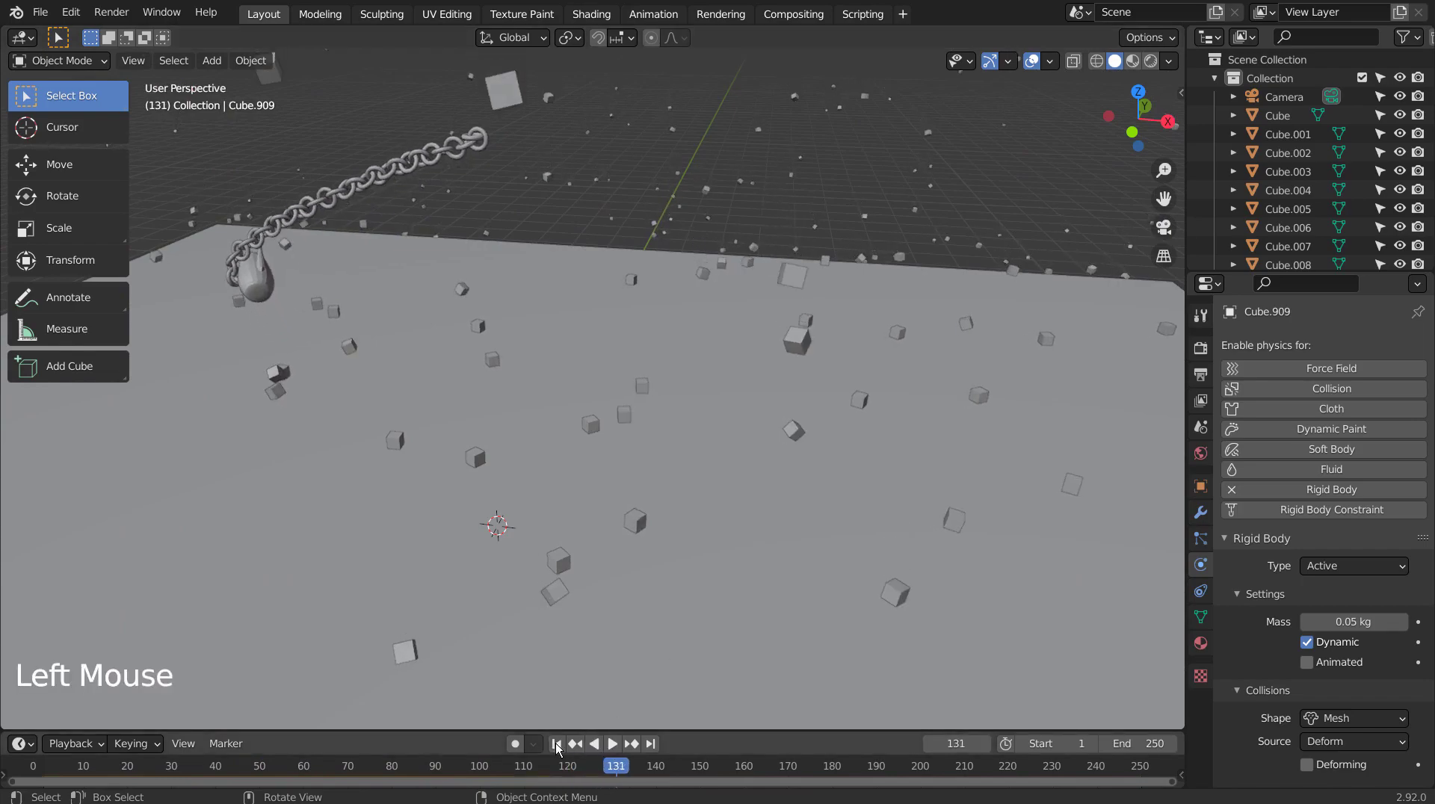
left_click(556, 744)
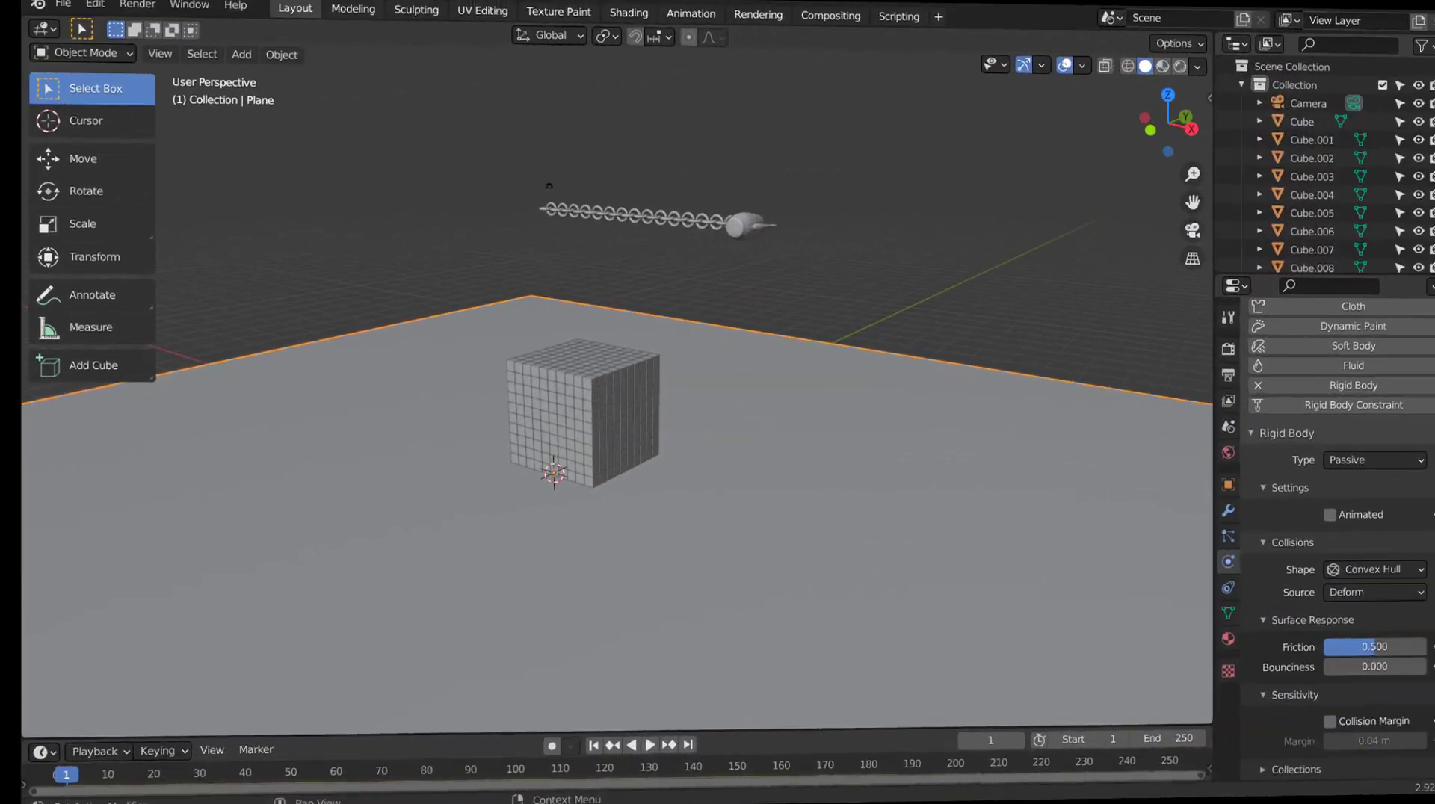
Set the top corner cube's rigid body friction to 0.5, collision margin to 0.04 m and collision shape to Convex Hull
left_click(554, 380)
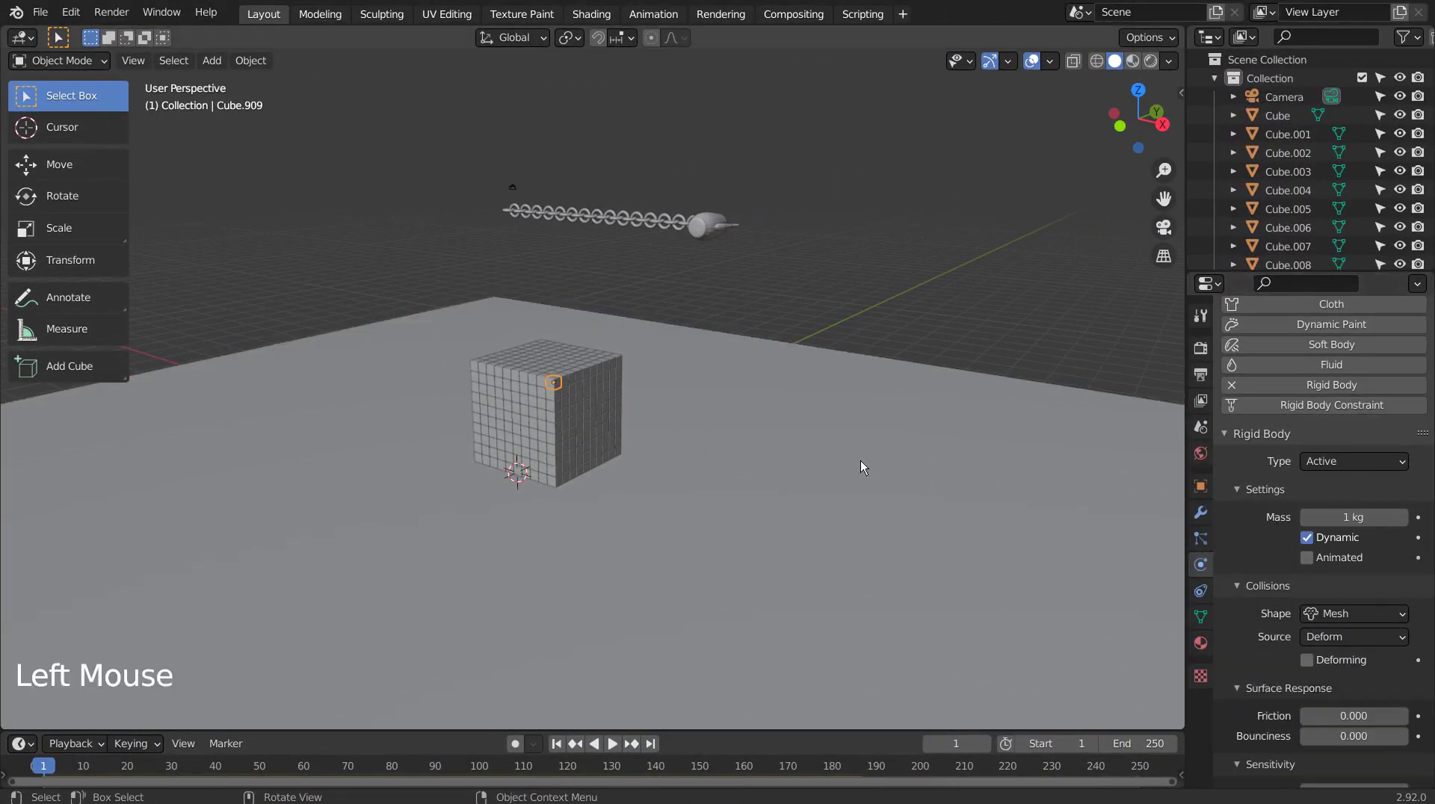
double_click(1358, 715)
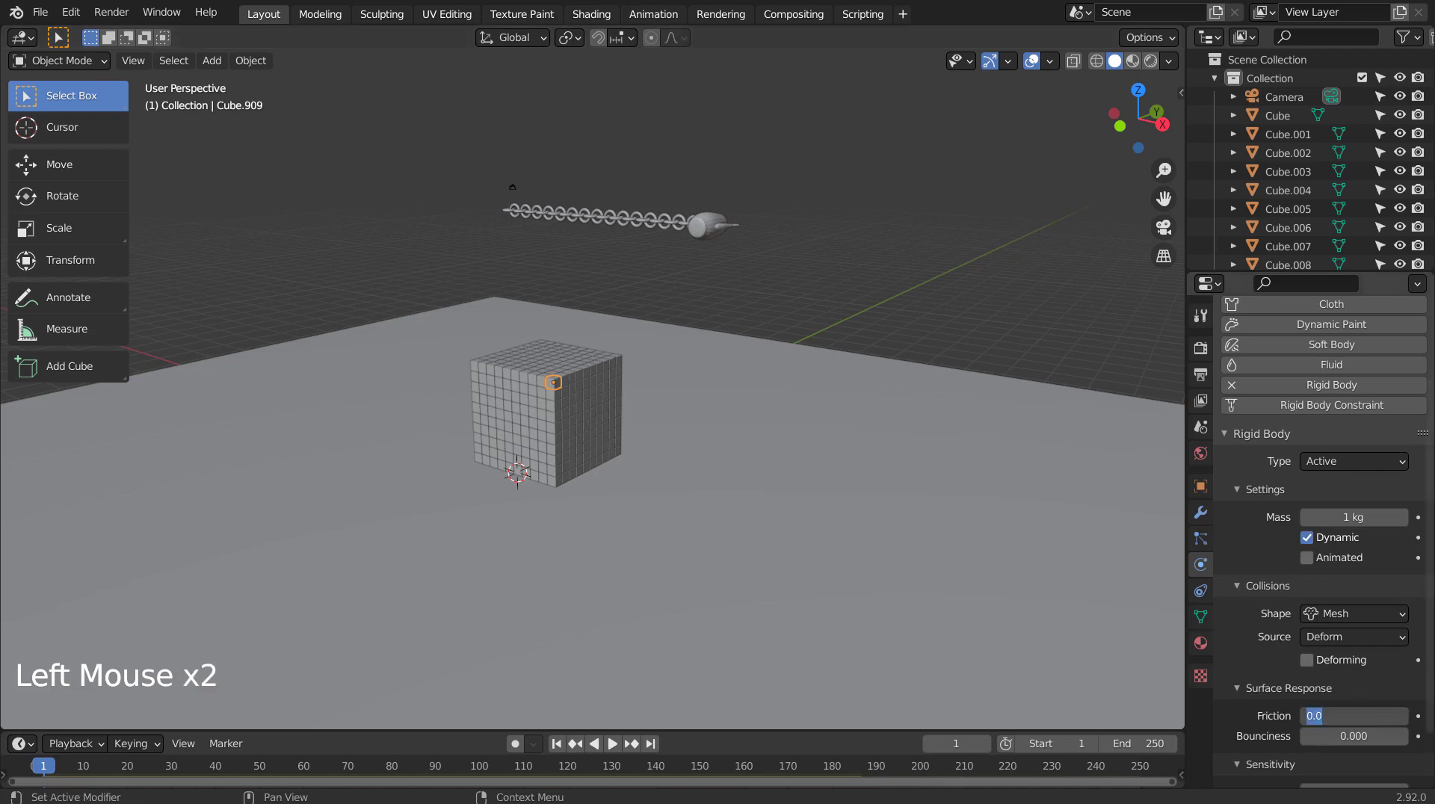
scroll(1358, 720, "down", 10)
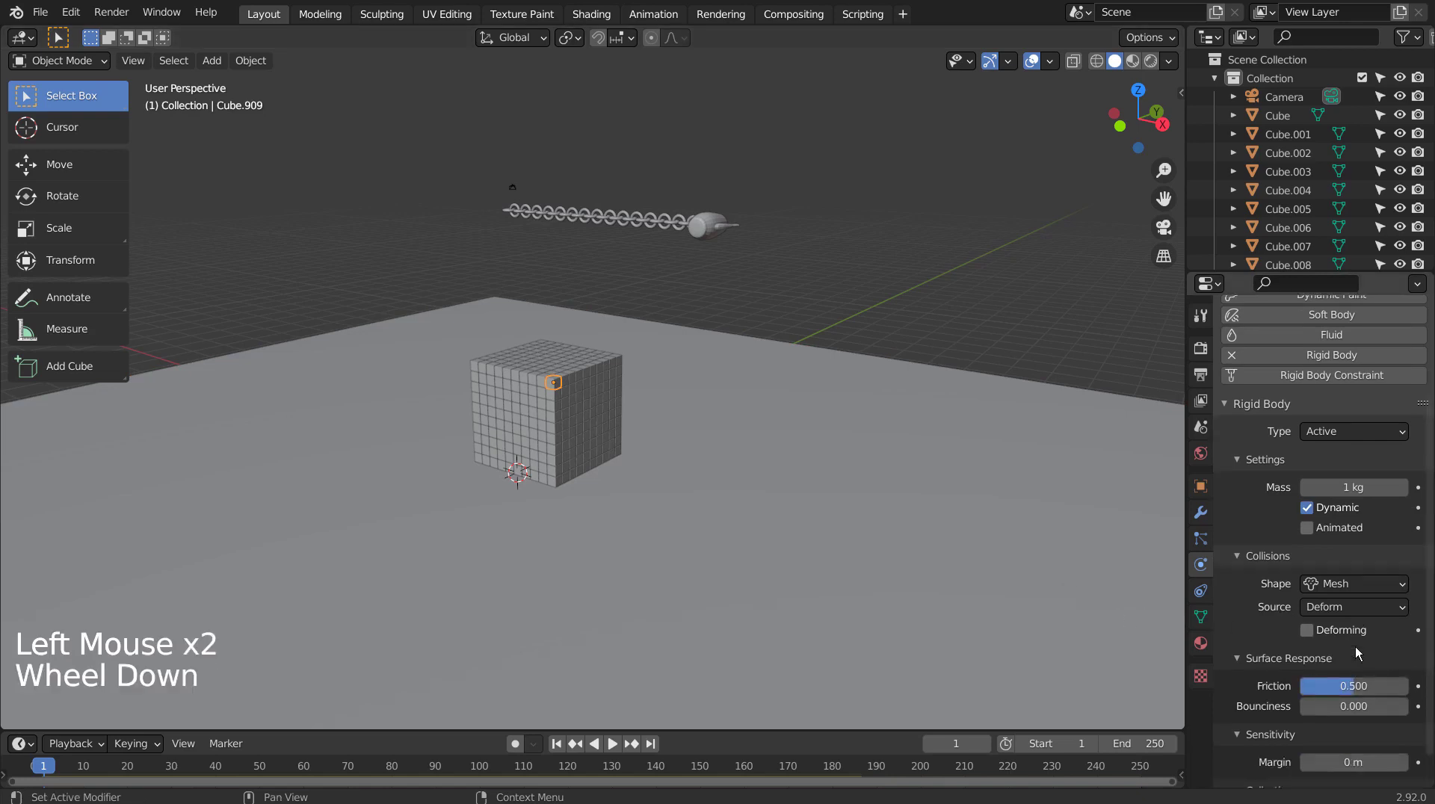
left_click(1325, 726)
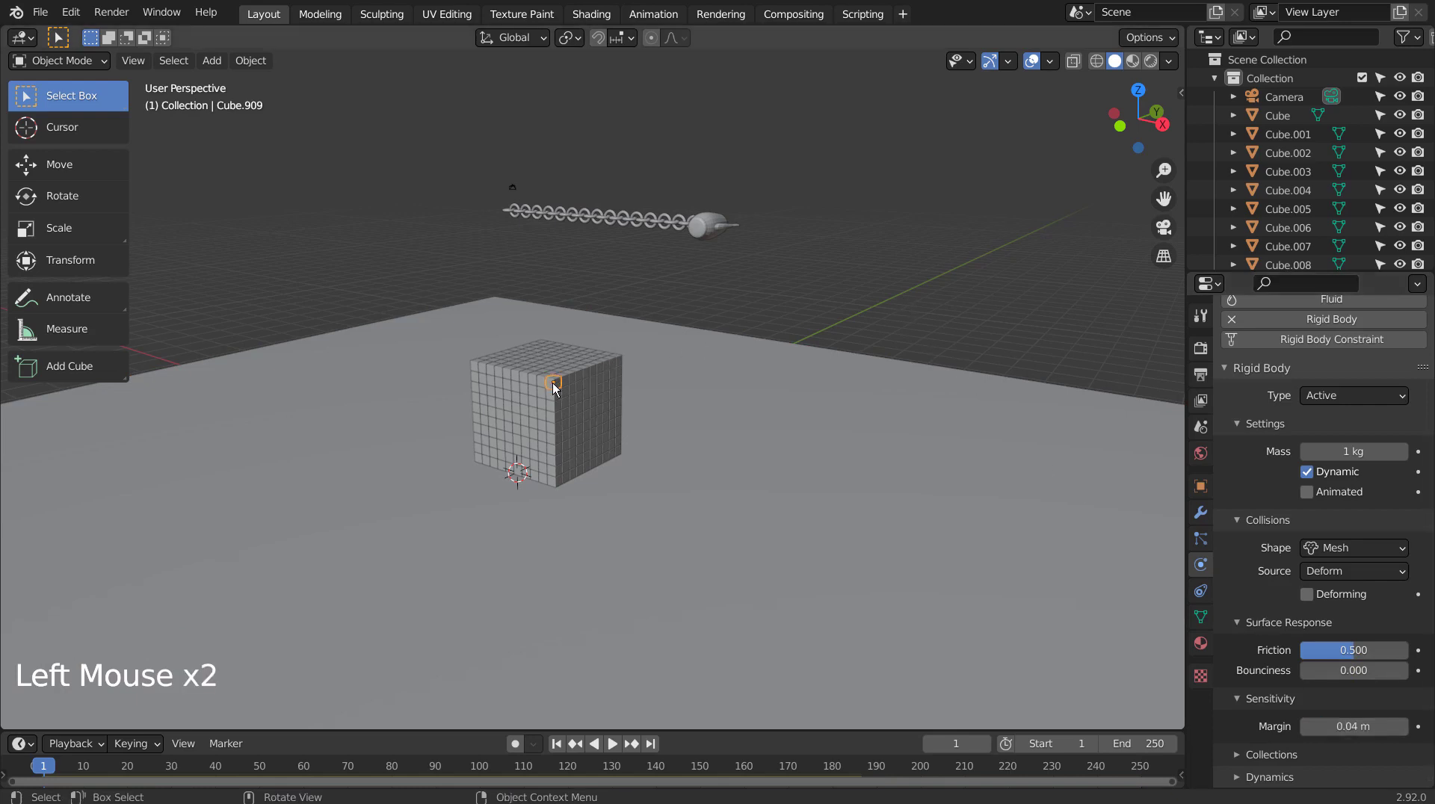
left_click(1384, 550)
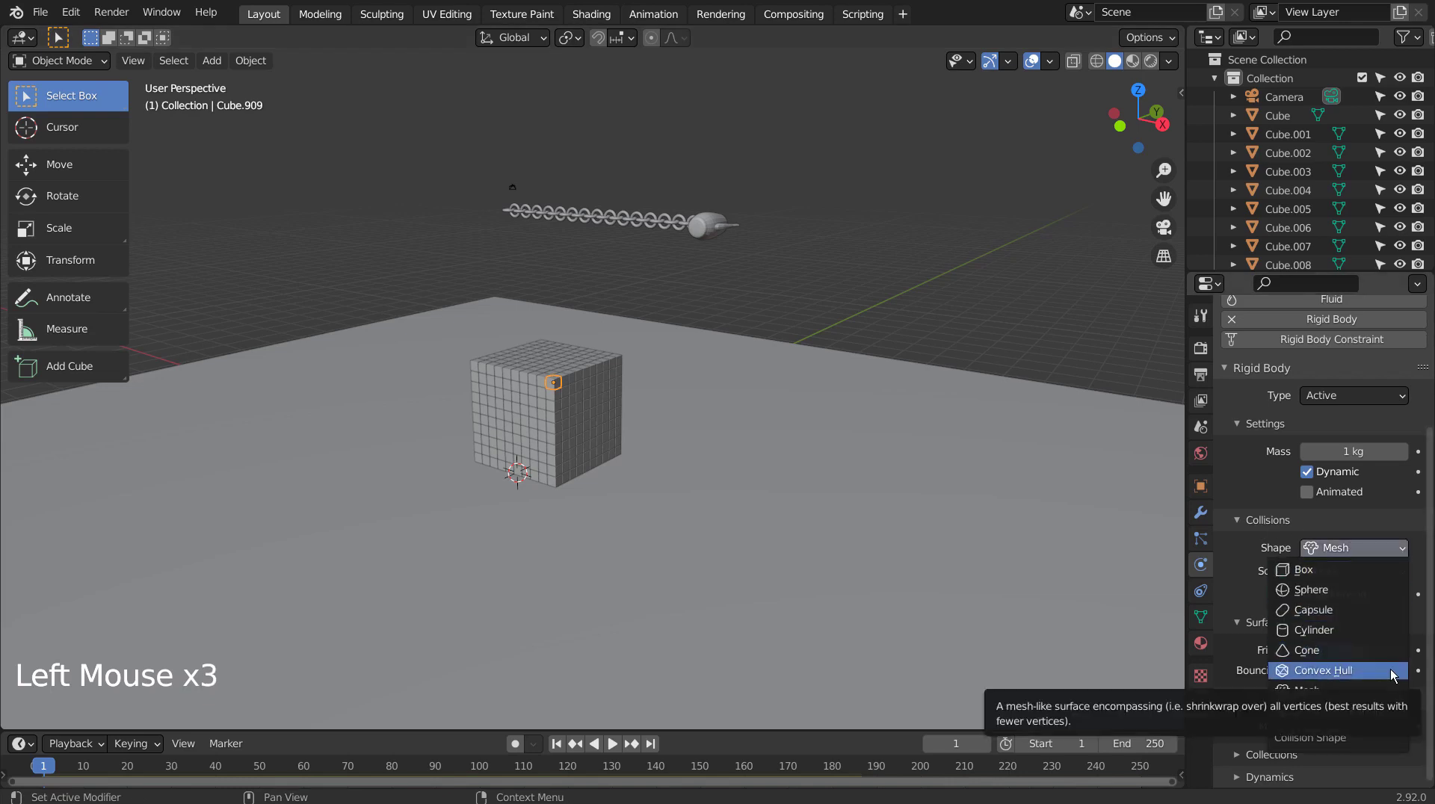
left_click(1392, 673)
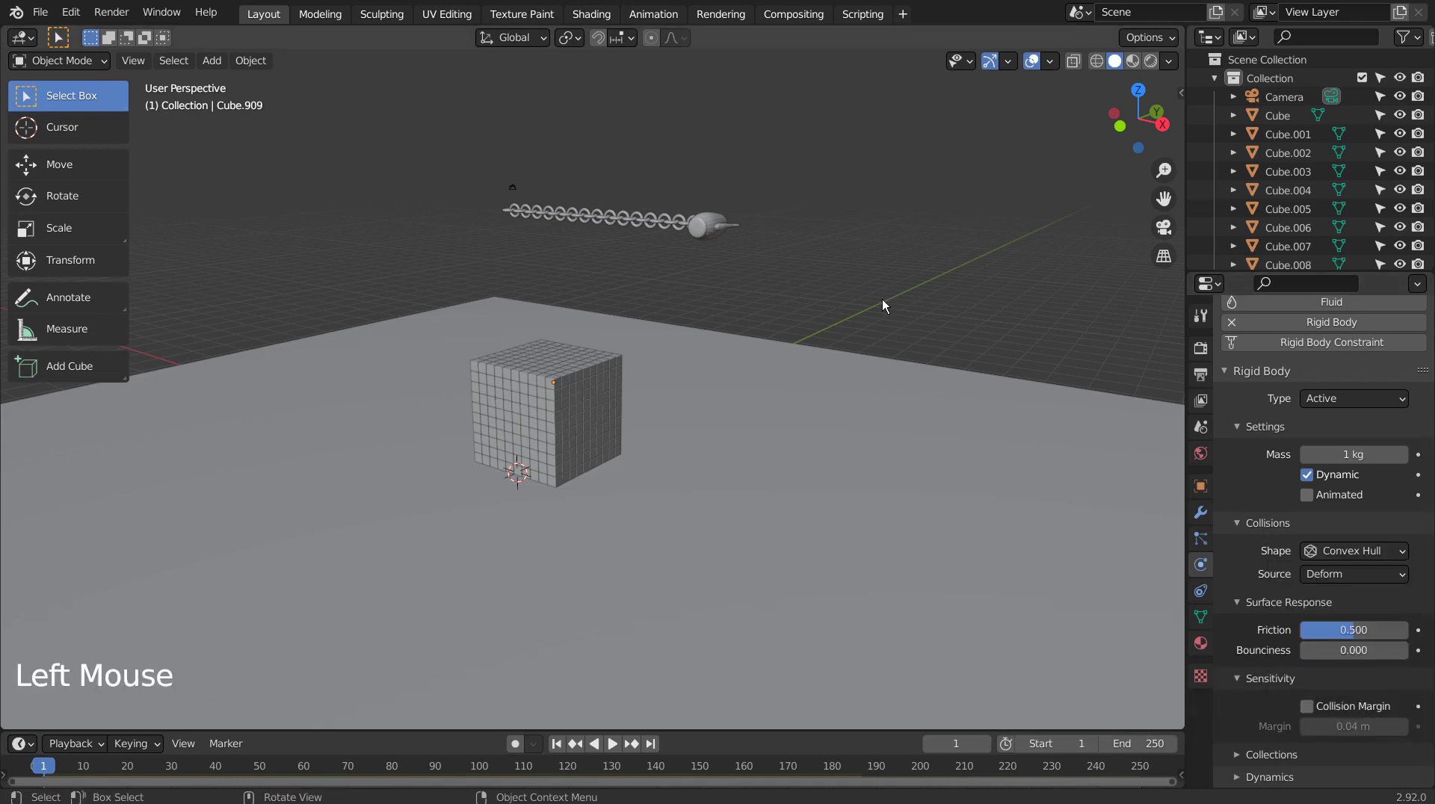
In the wireframe front view, select all the small cubes and copy the rigid body settings from the active corner cube
key("KP_1")
key("shift+z")
left_click(644, 336)
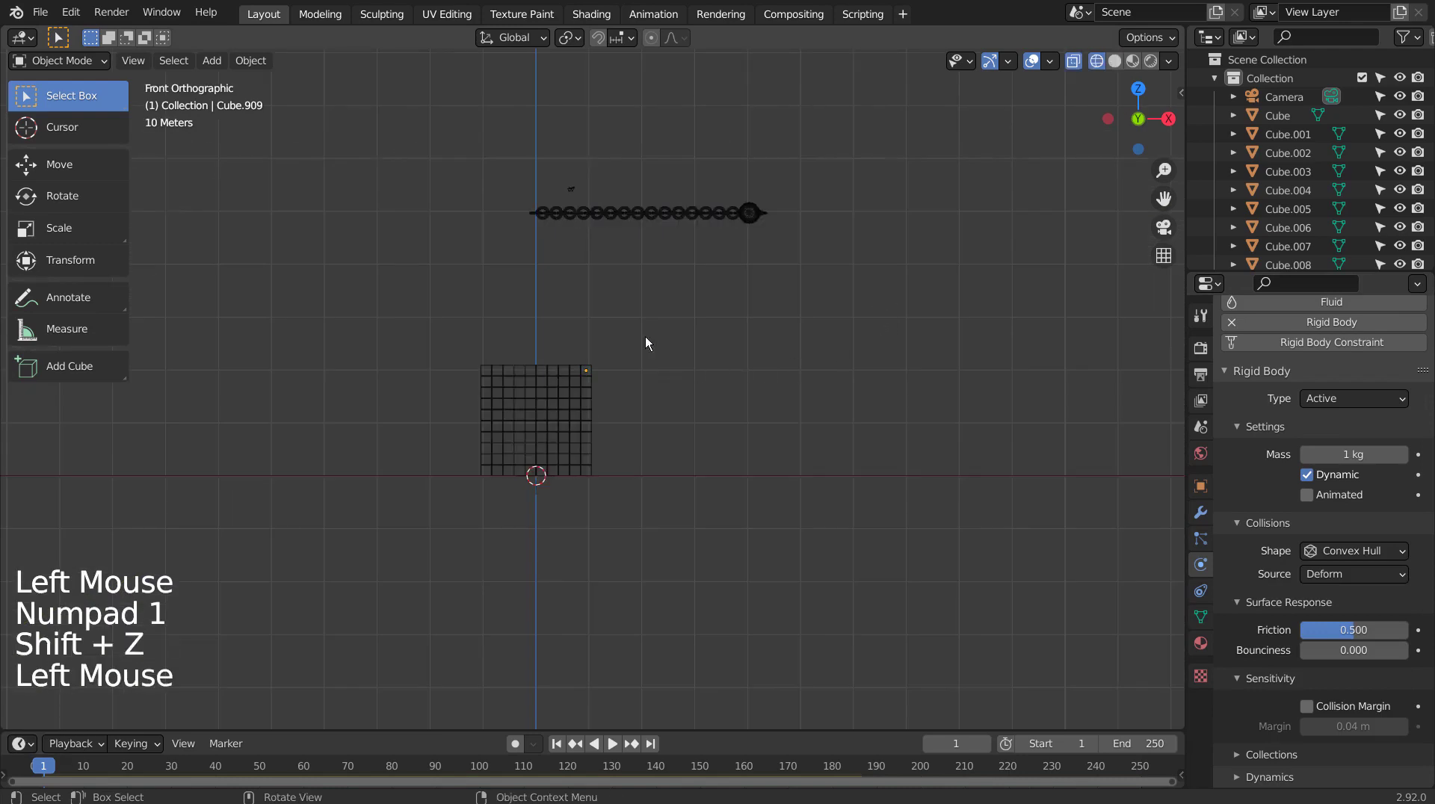
key("b")
left_click_drag(412, 337, 642, 471)
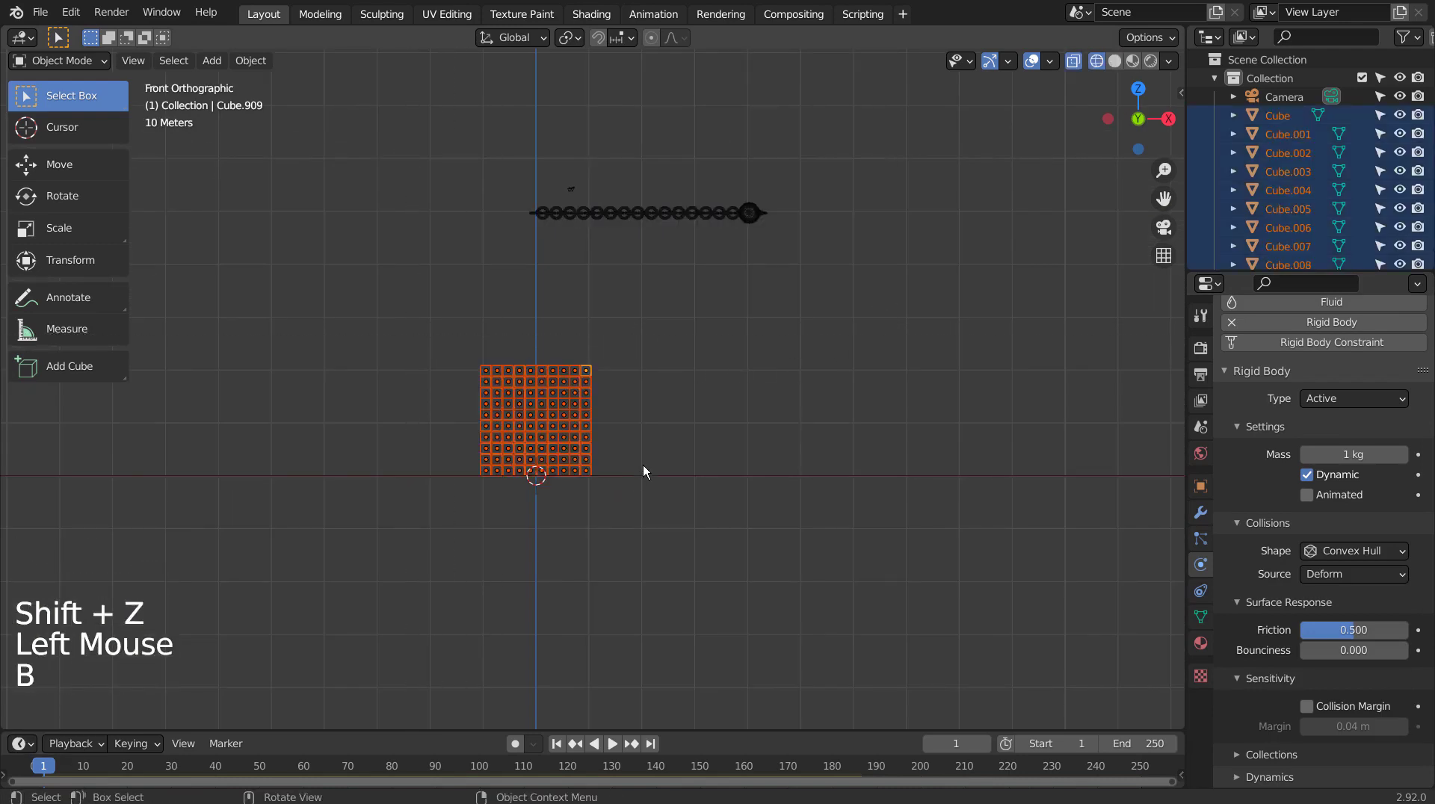
left_click(267, 64)
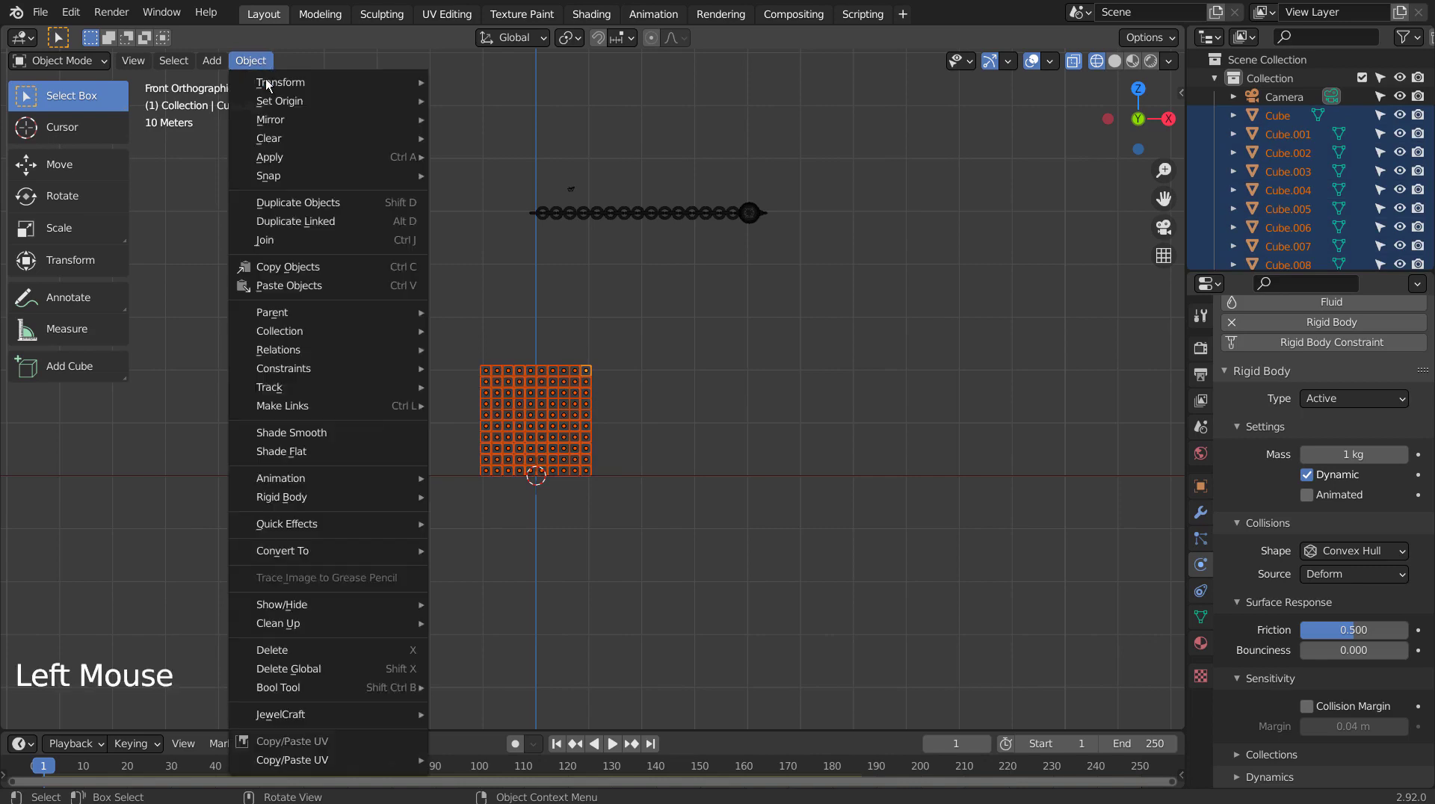
mouse_move(338, 496)
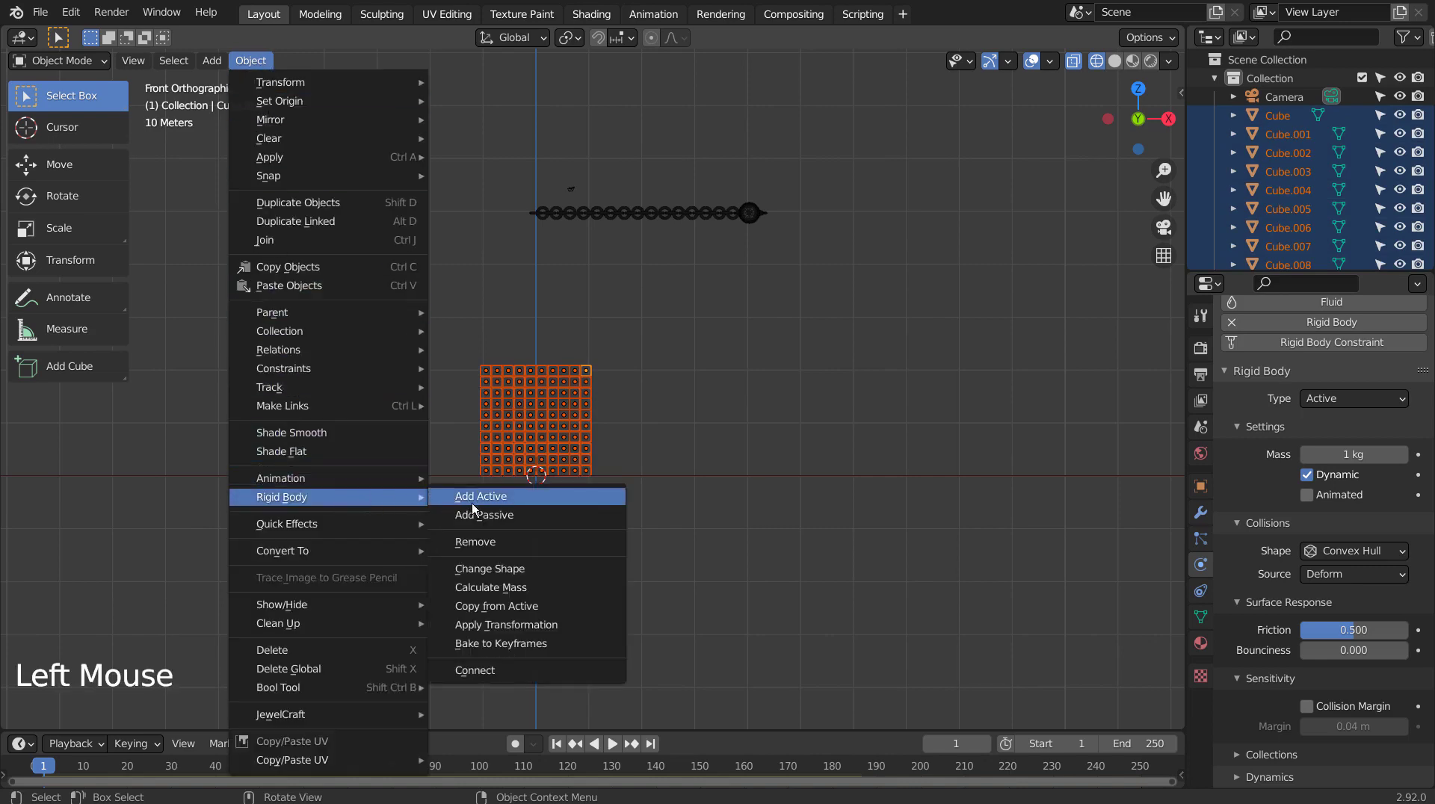
left_click(533, 612)
left_click(553, 411)
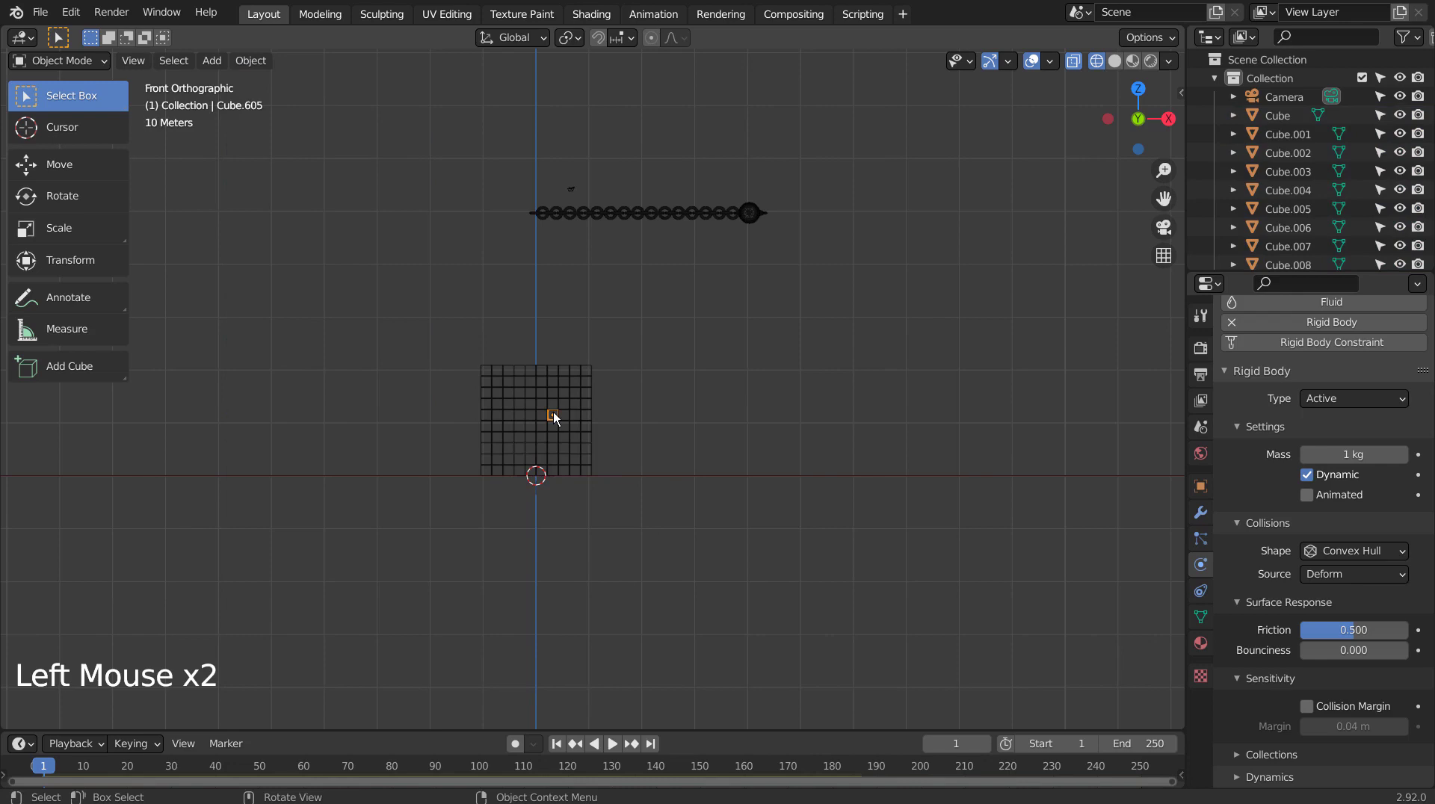
left_click(687, 403)
In solid shading, play the simulation to watch the teapot swing into the cube block, and return to the first frame
key("shift+z")
mouse_move(667, 451)
middle_mouse_down()
mouse_move(722, 417)
mouse_move(665, 506)
middle_mouse_up()
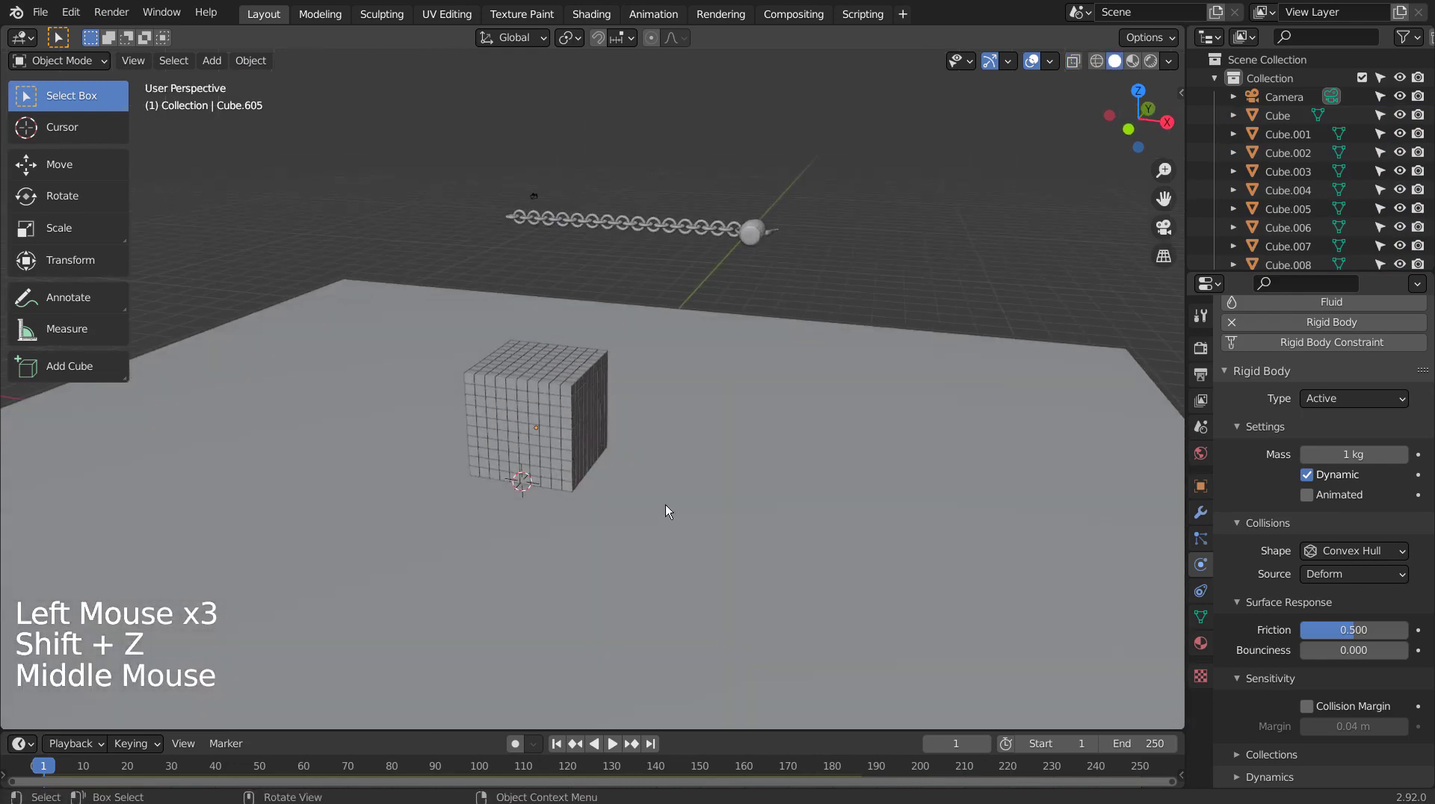
left_click(613, 744)
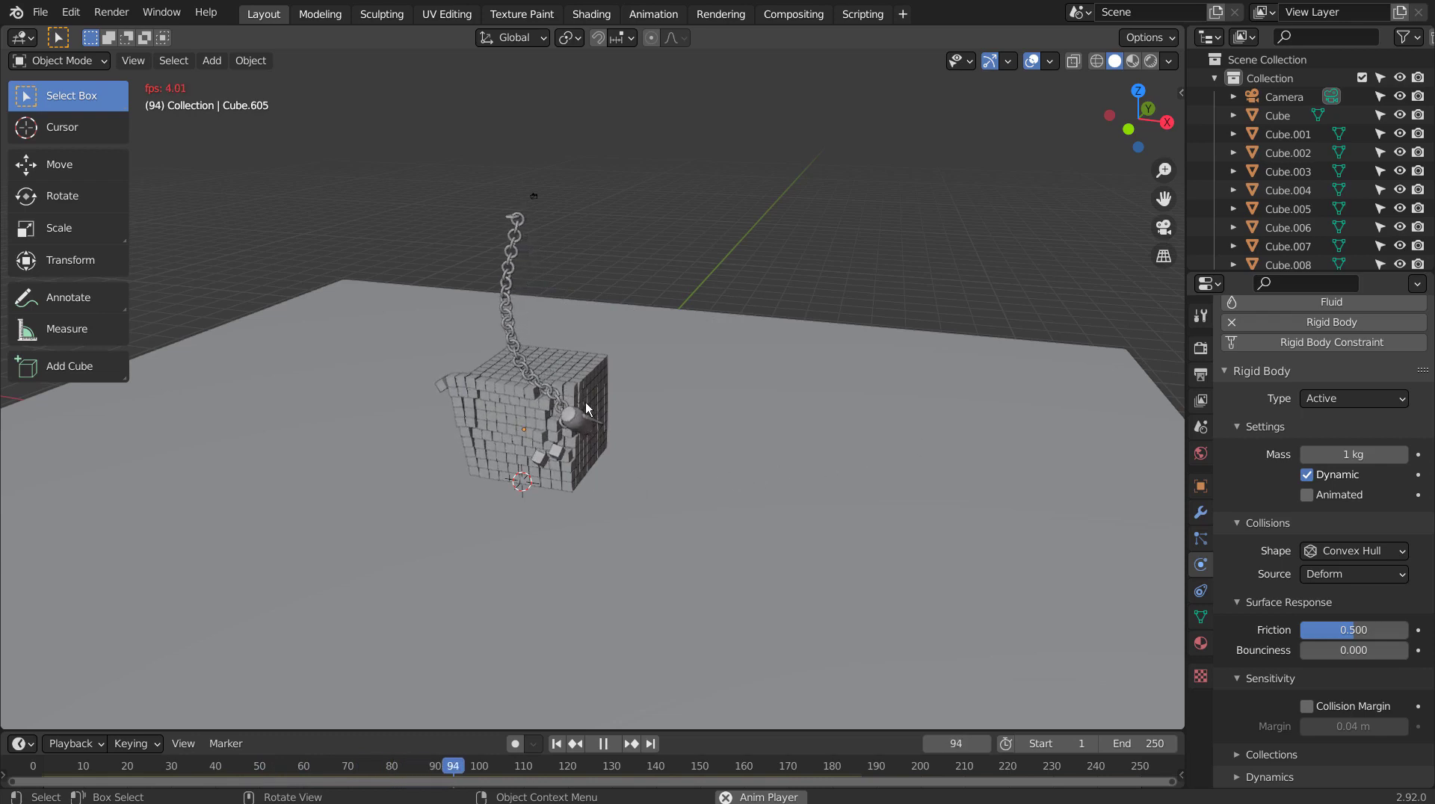
left_click(603, 744)
left_click(557, 743)
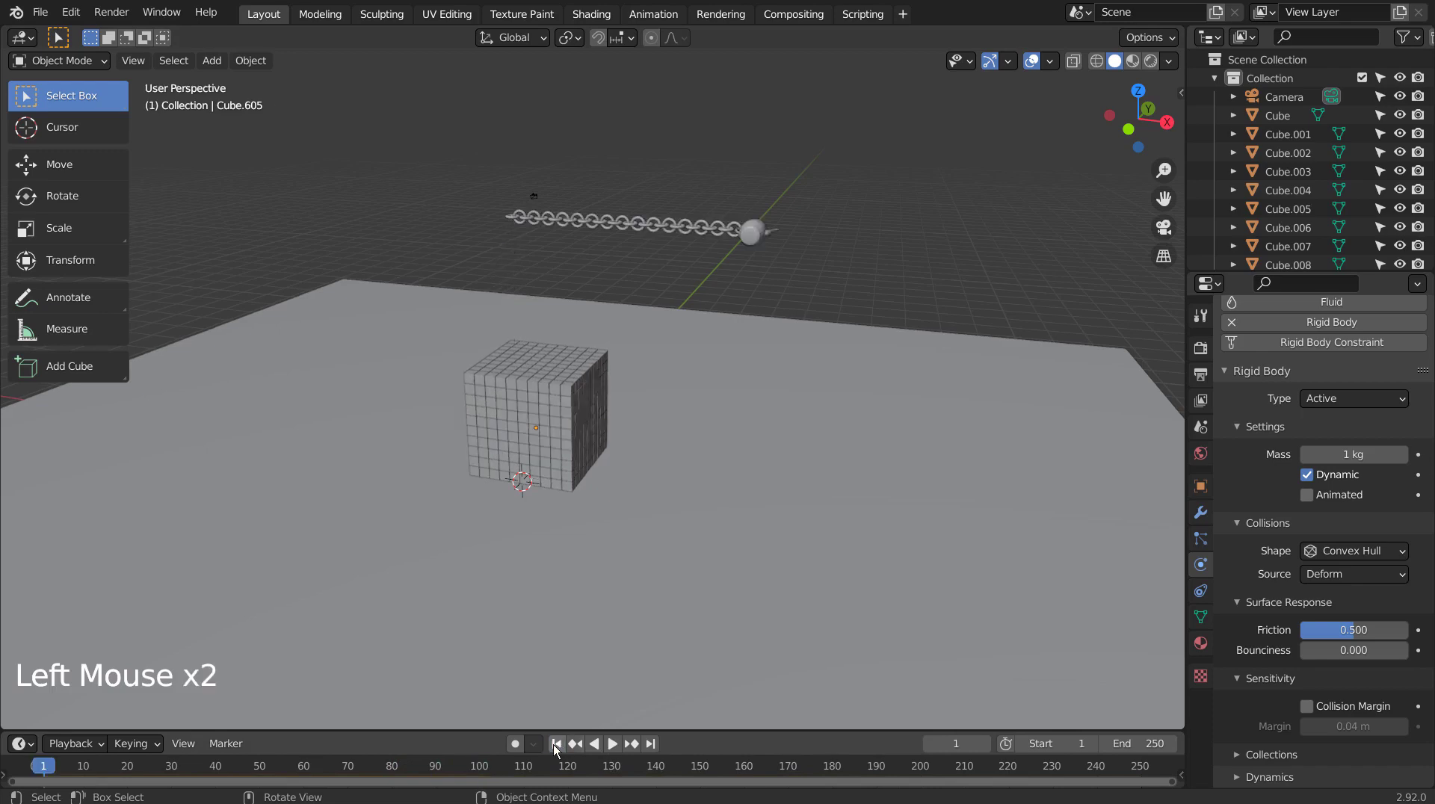
Select all the small cubes and, in the wireframe top view, move them along negative Y until the block is centred on the chain
left_click(652, 384)
key("KP_1")
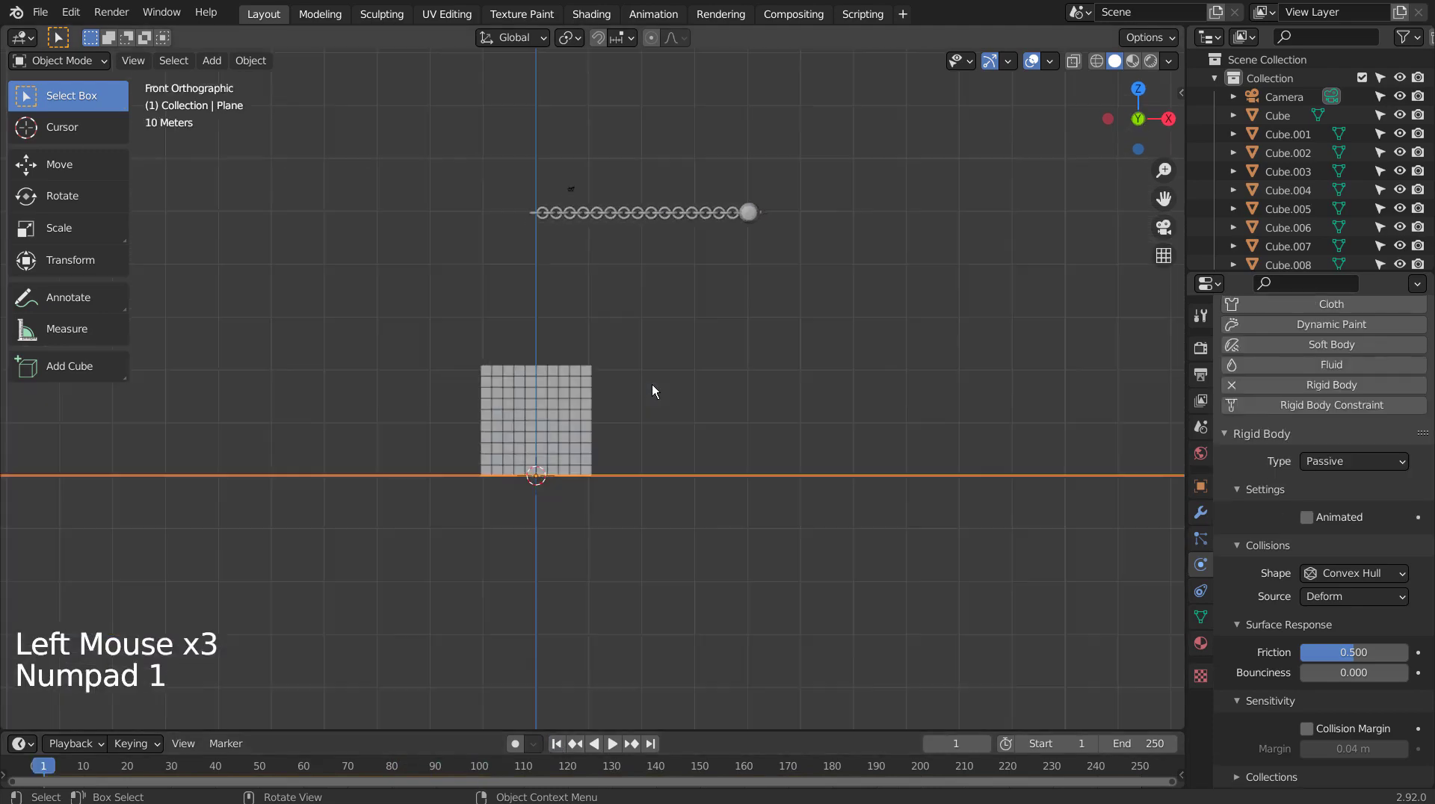
key("shift+z")
left_click(505, 341)
key("b")
left_click_drag(419, 316, 641, 471)
key("KP_7")
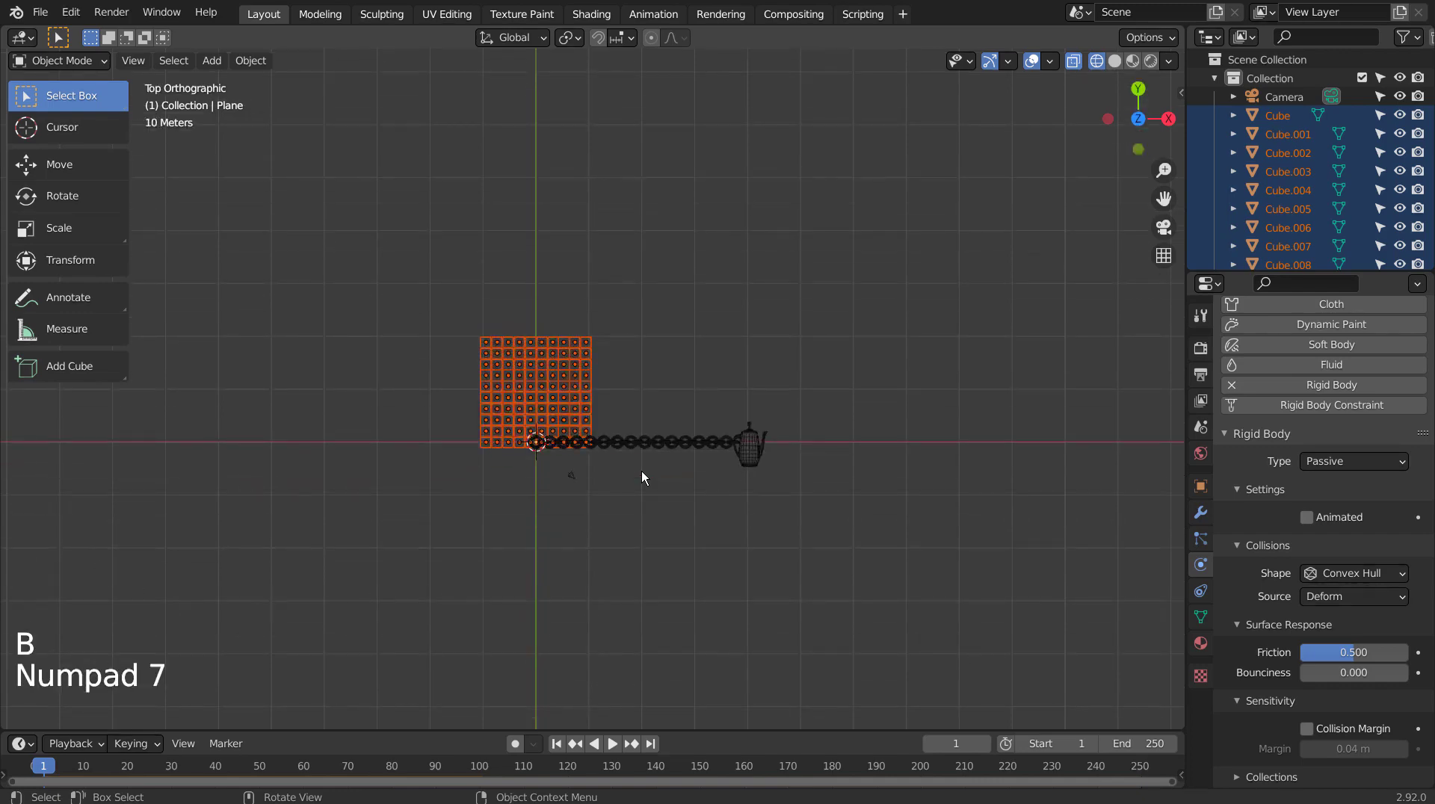
key("g")
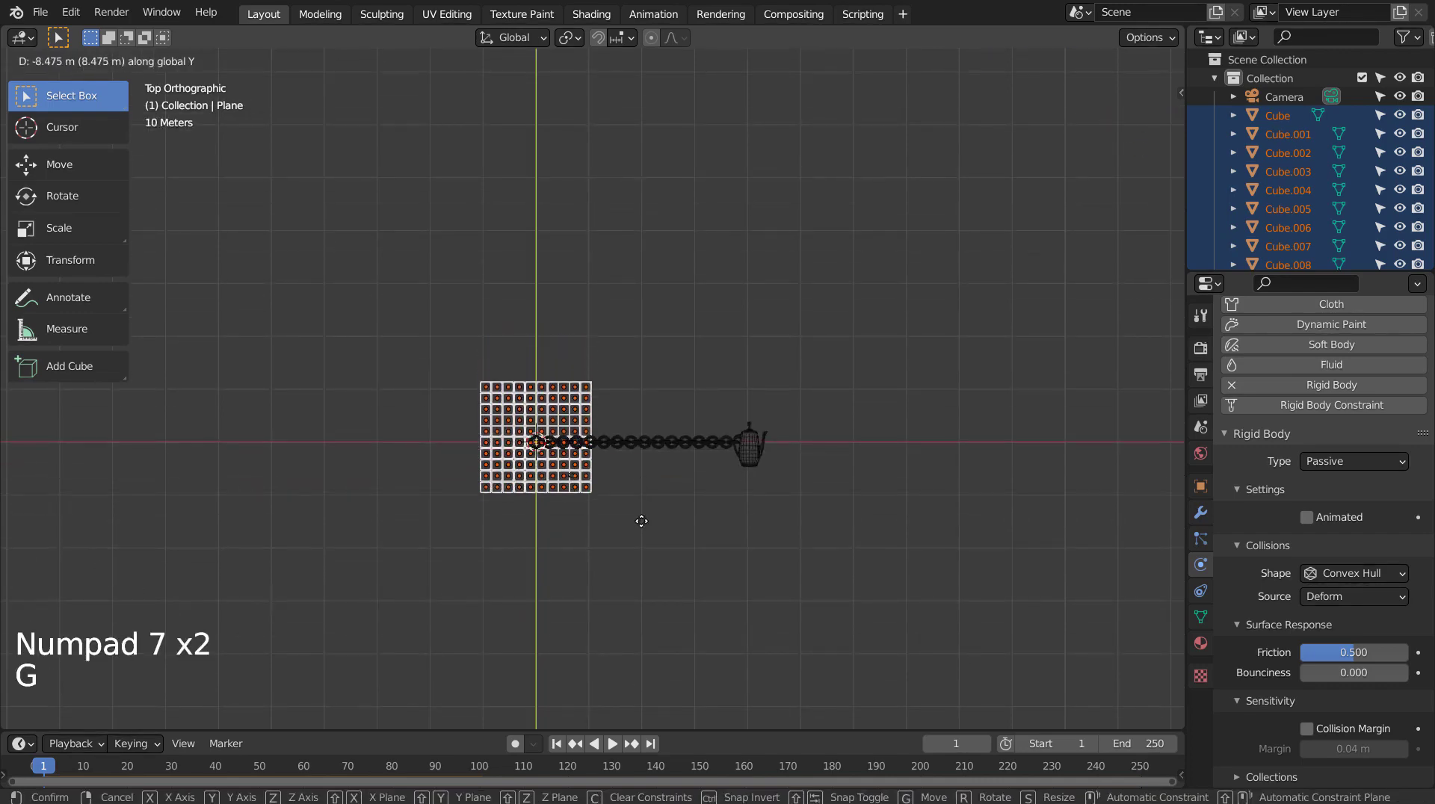
left_click(642, 519)
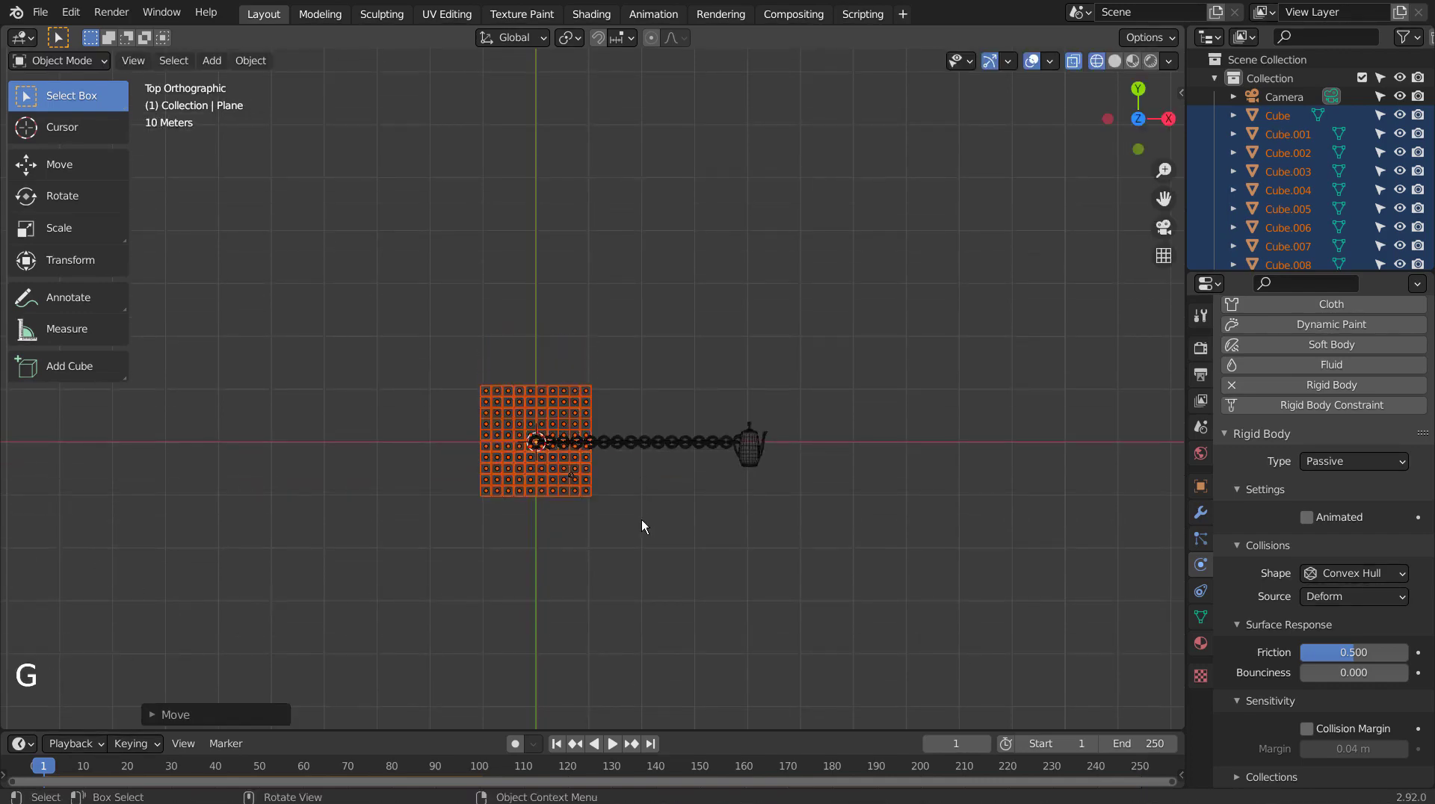
Set the rigid body mass of the block's top corner cube to 0.1 kg
left_click(590, 492)
middle_click_drag(672, 533, 687, 375)
key("shift+z")
left_click(596, 408)
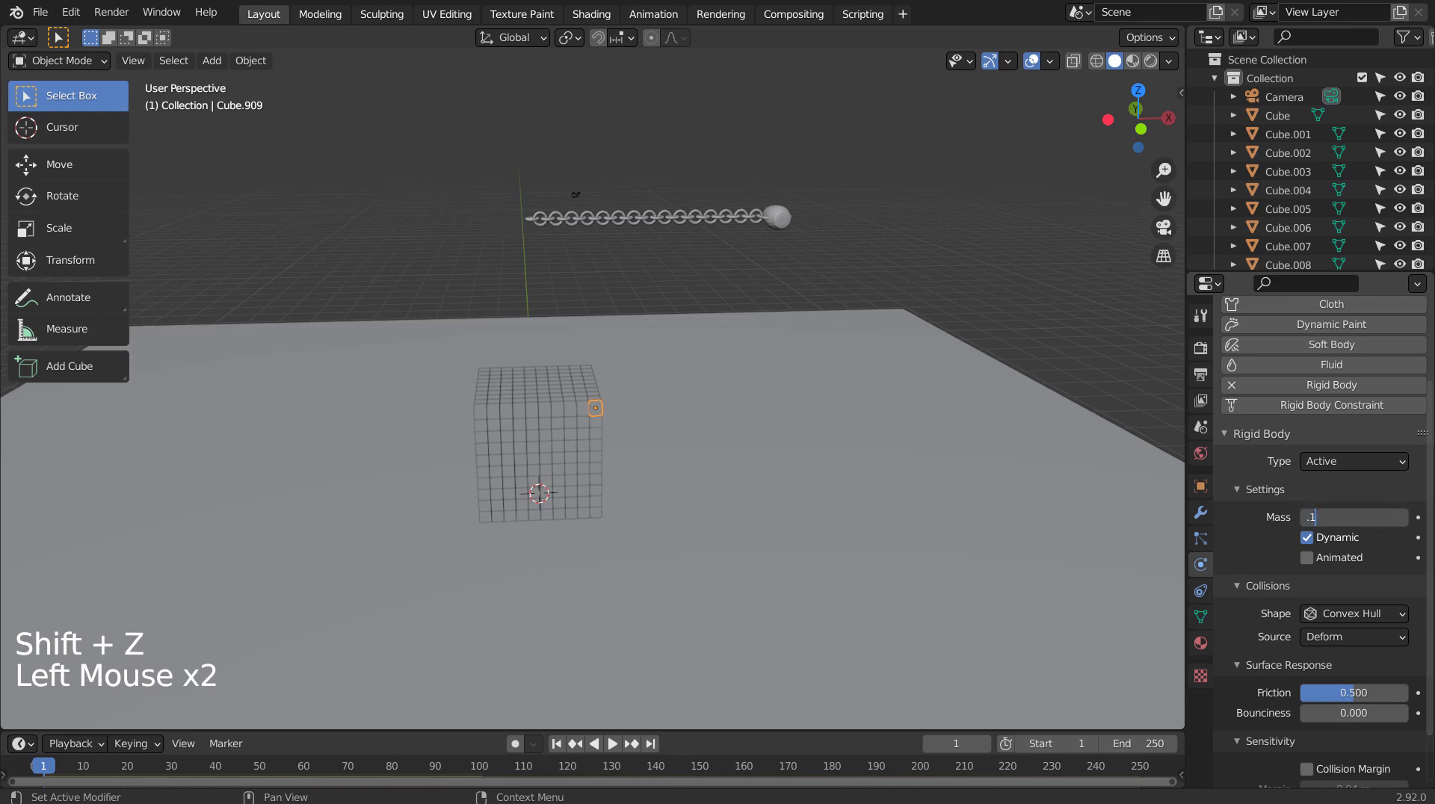
key("Return")
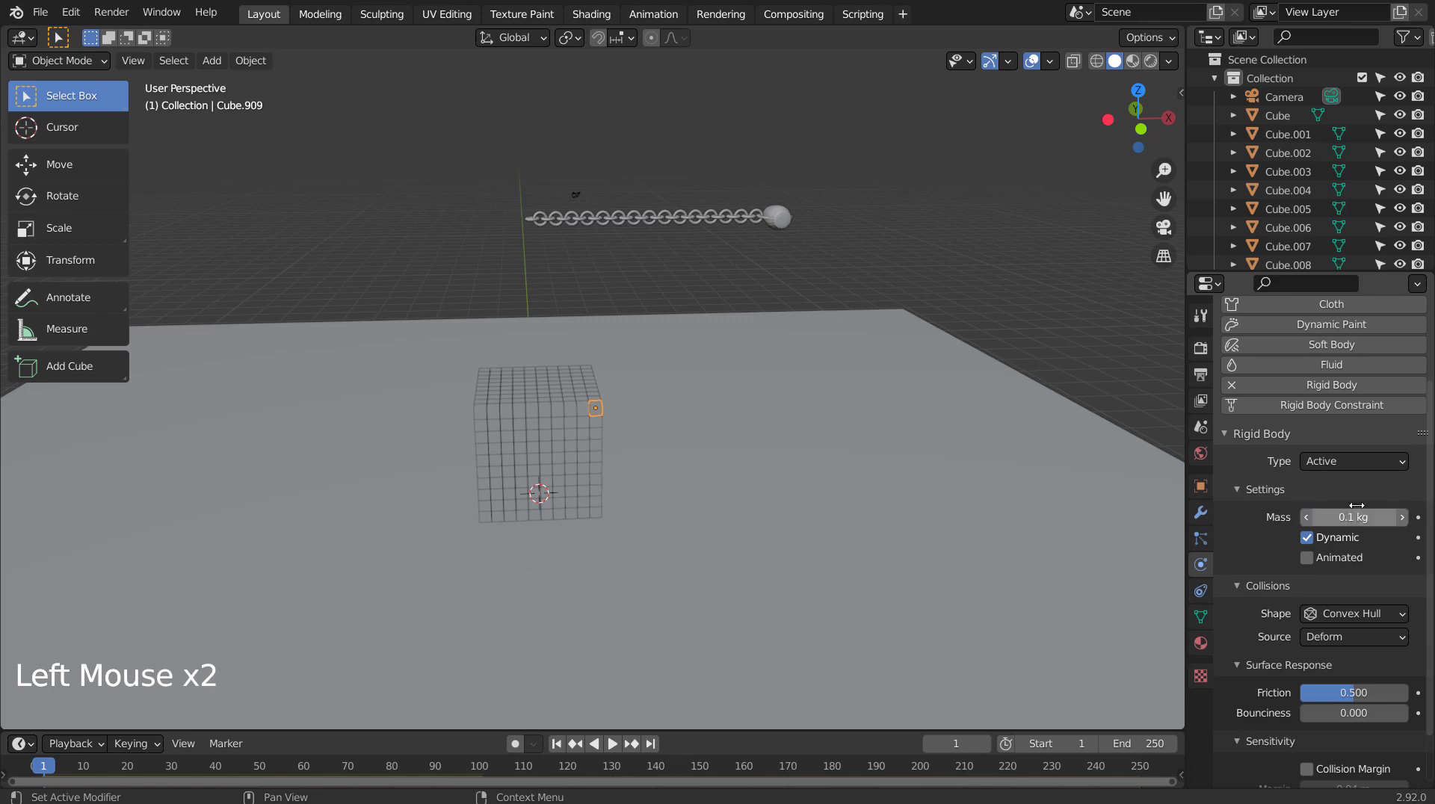
Select all the small cubes in the wireframe front view and copy the corner cube's 0.1 kg rigid body settings to them
key("KP_1")
key("shift+z")
left_click(643, 341)
key("b")
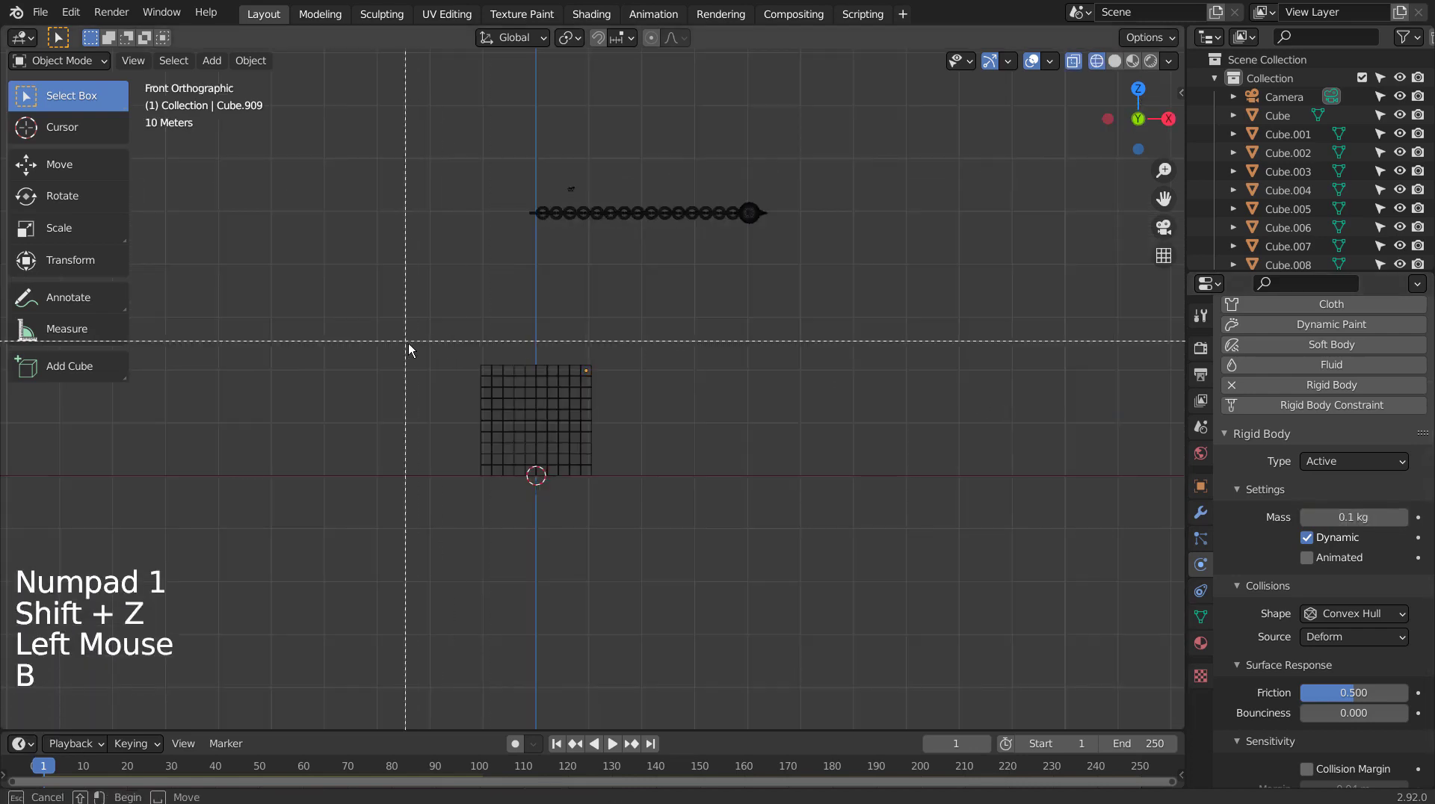
left_click_drag(408, 343, 674, 474)
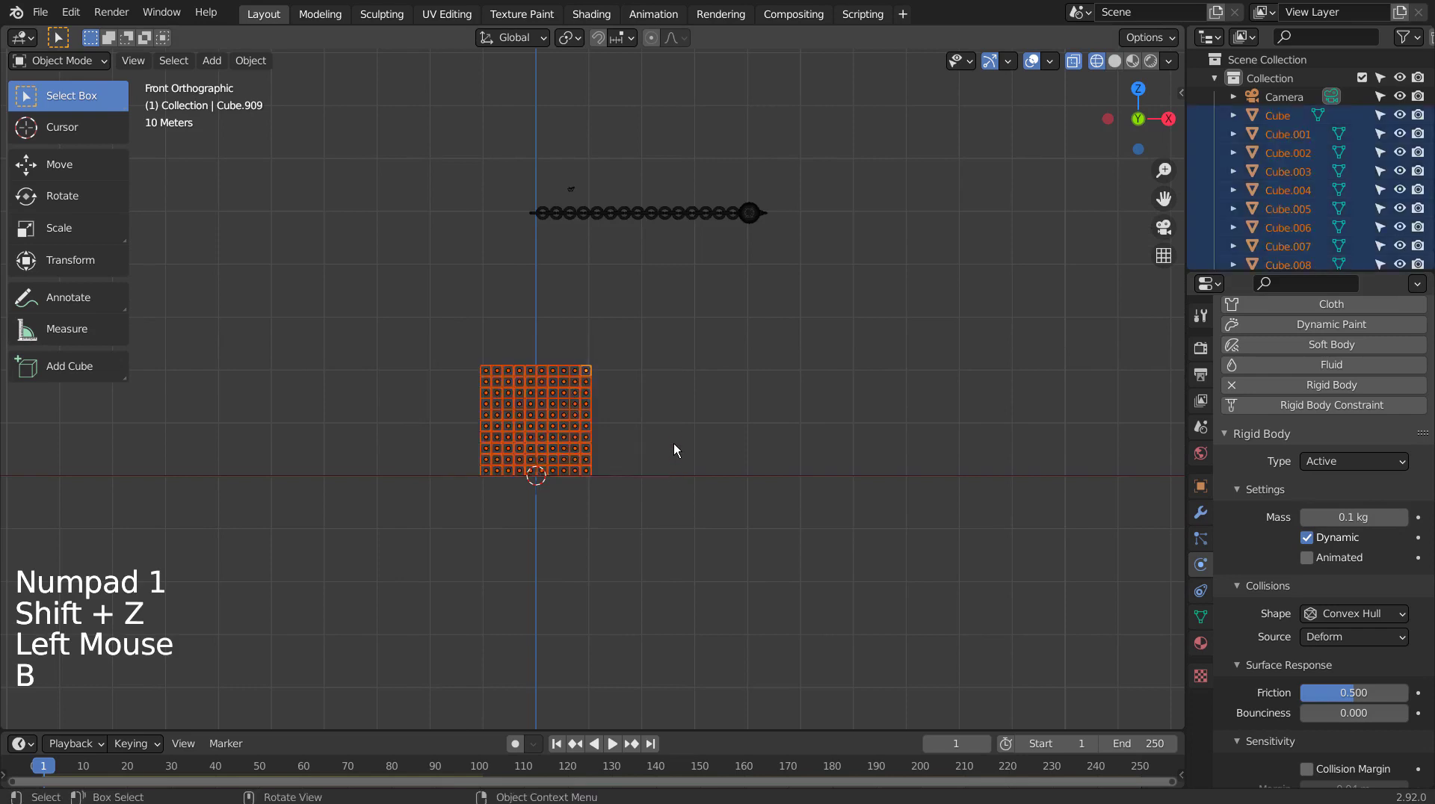
left_click(260, 60)
mouse_move(321, 497)
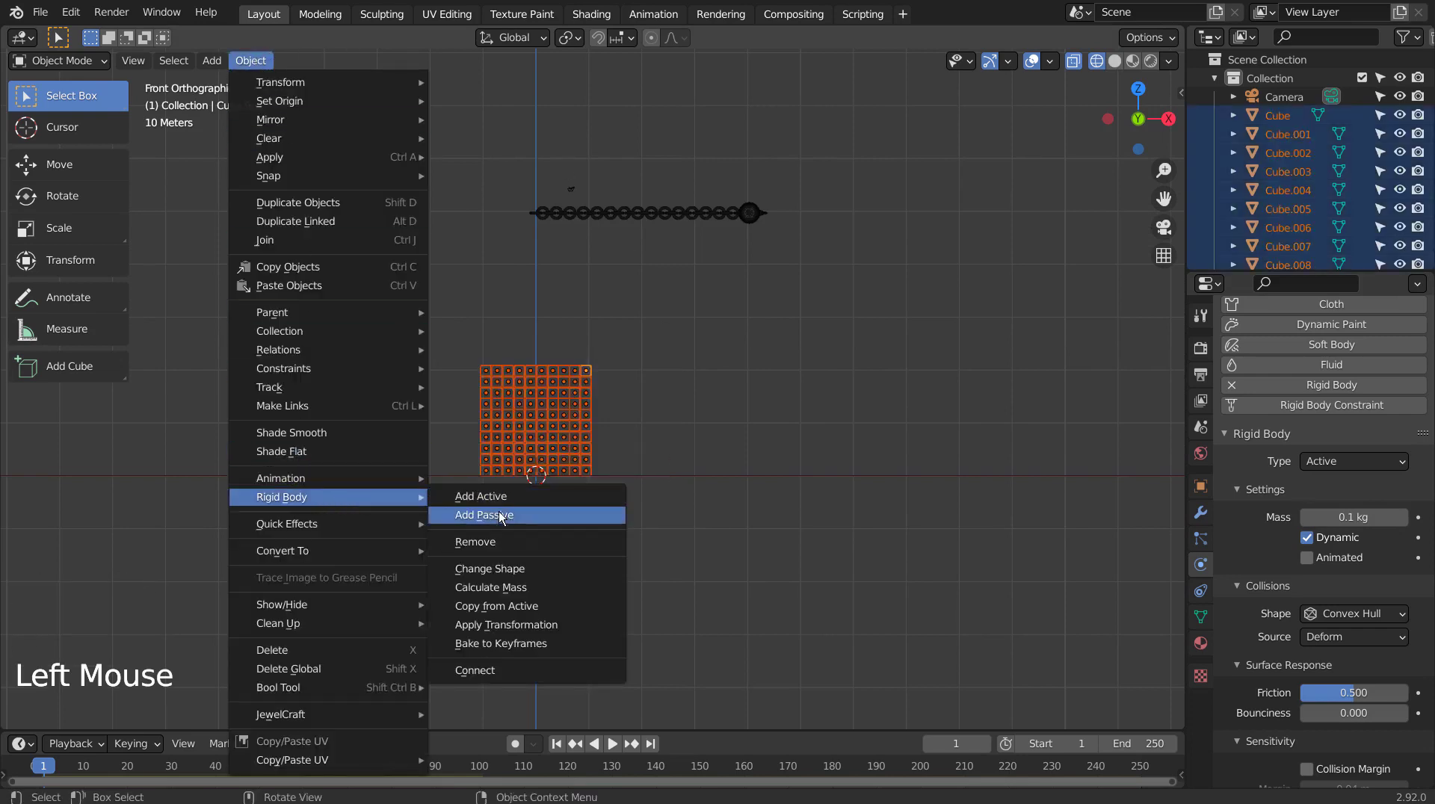
left_click(535, 607)
left_click(754, 491)
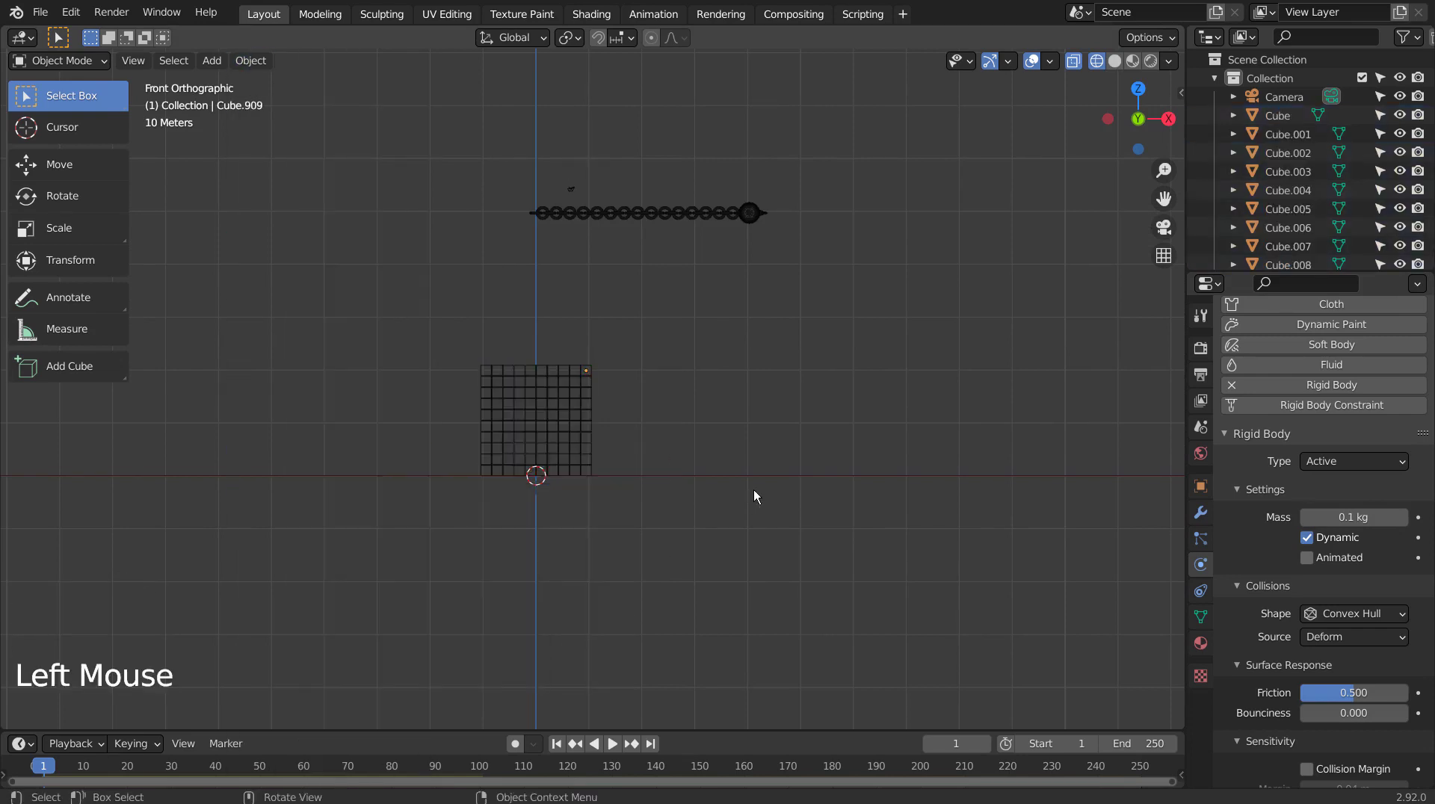
In solid shading, play the simulation to check how the 0.1 kg cubes react to the impact, and return to the first frame in front view
key("shift+z")
mouse_move(754, 497)
middle_mouse_down()
mouse_move(810, 374)
mouse_move(763, 436)
mouse_move(775, 425)
mouse_move(753, 505)
middle_mouse_up()
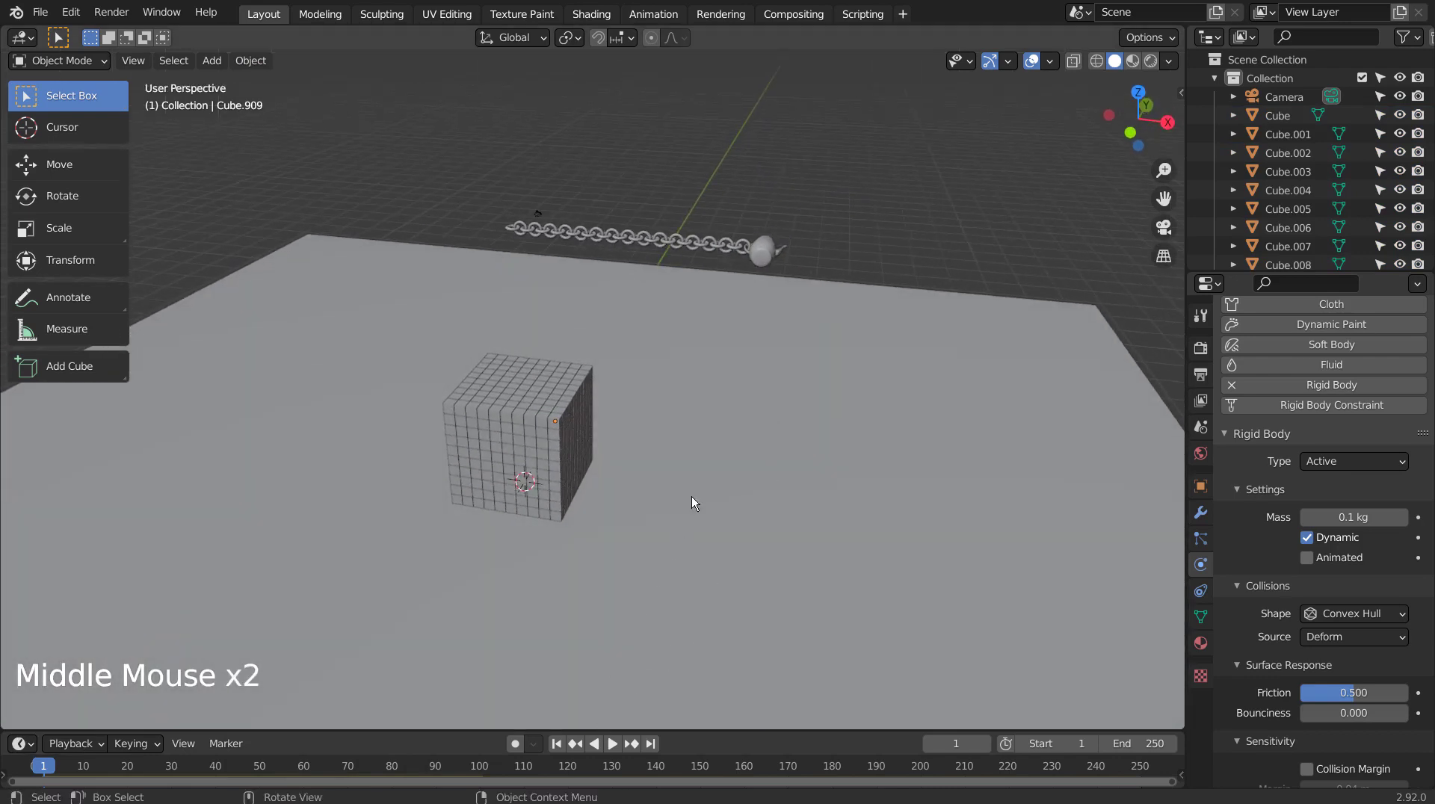
left_click(612, 744)
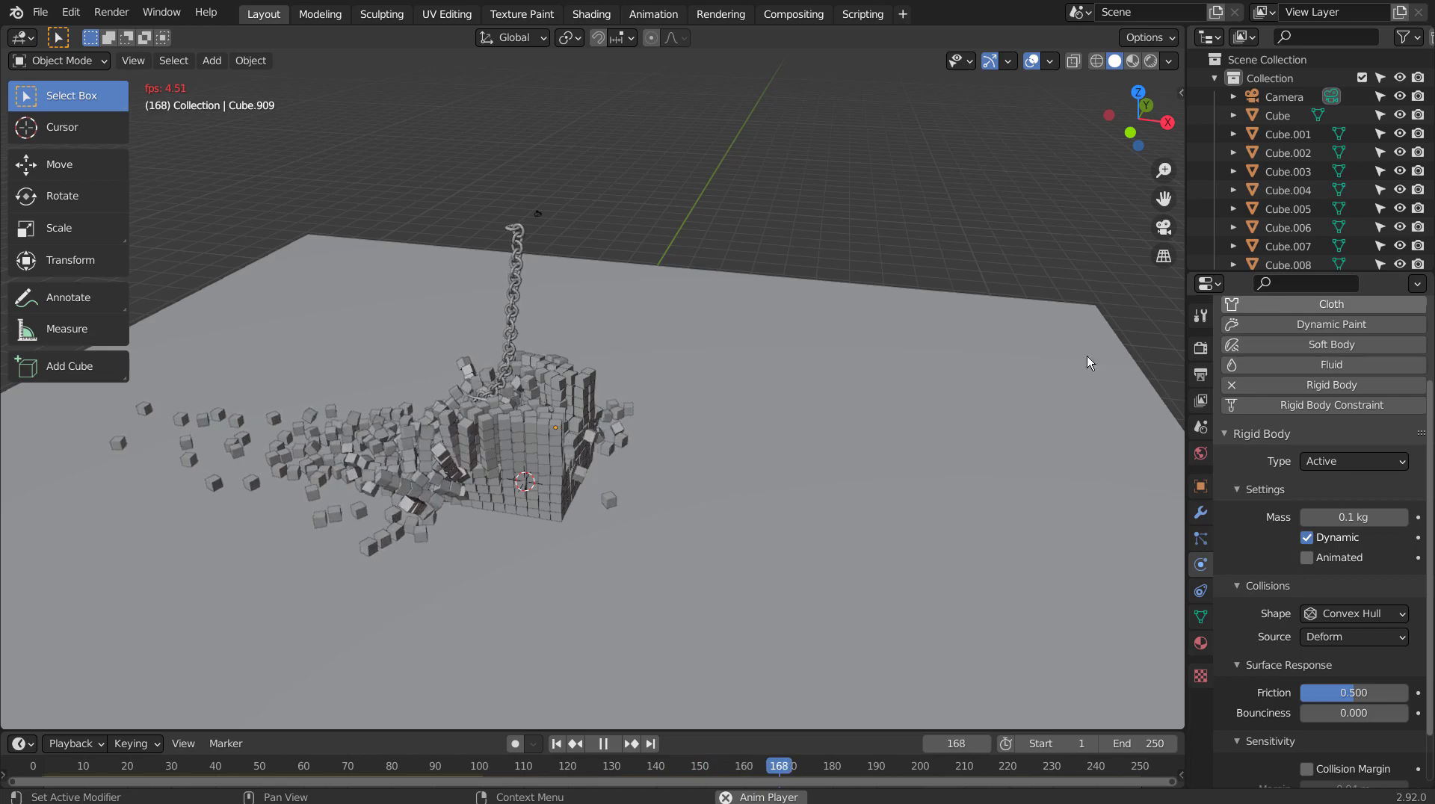
left_click(602, 744)
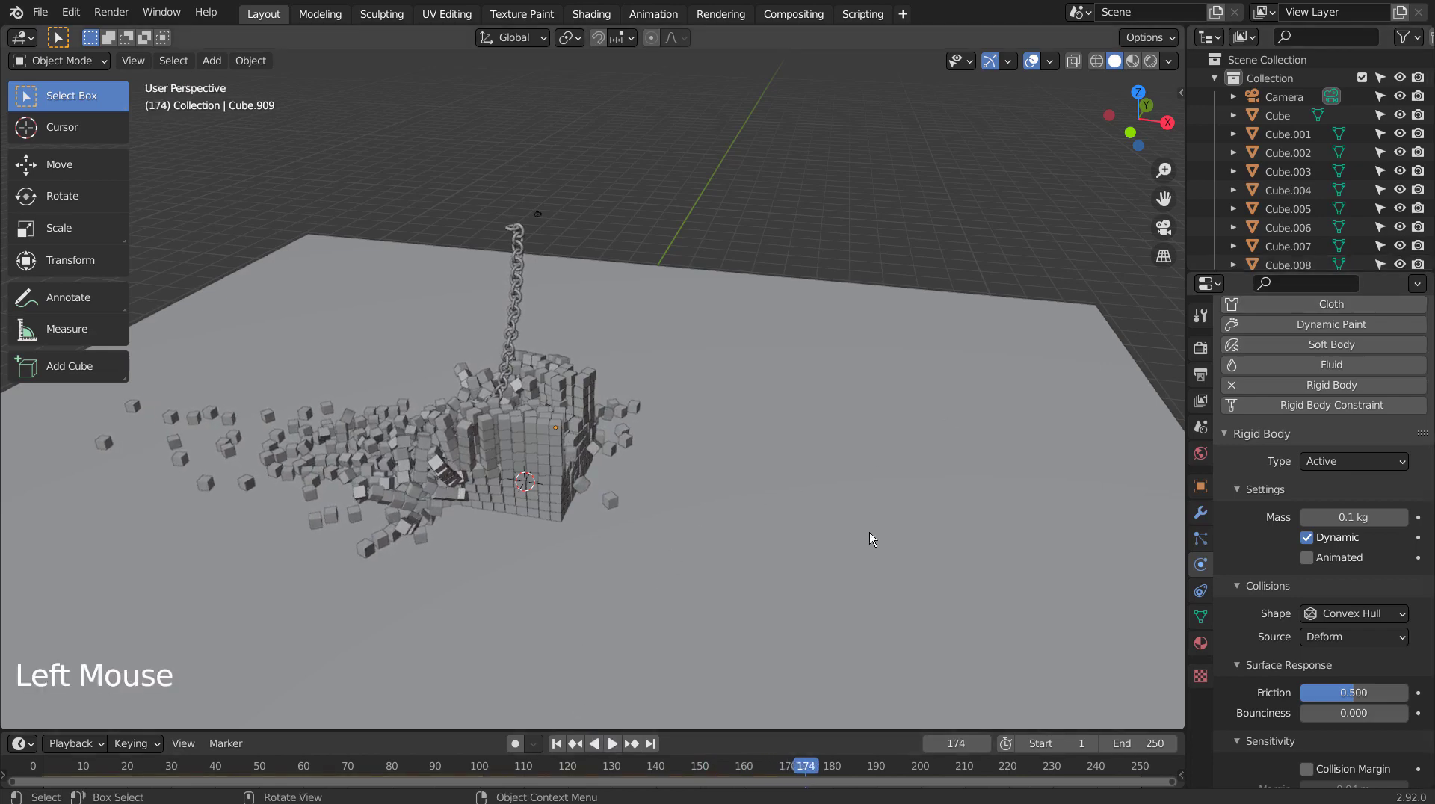
key("KP_1")
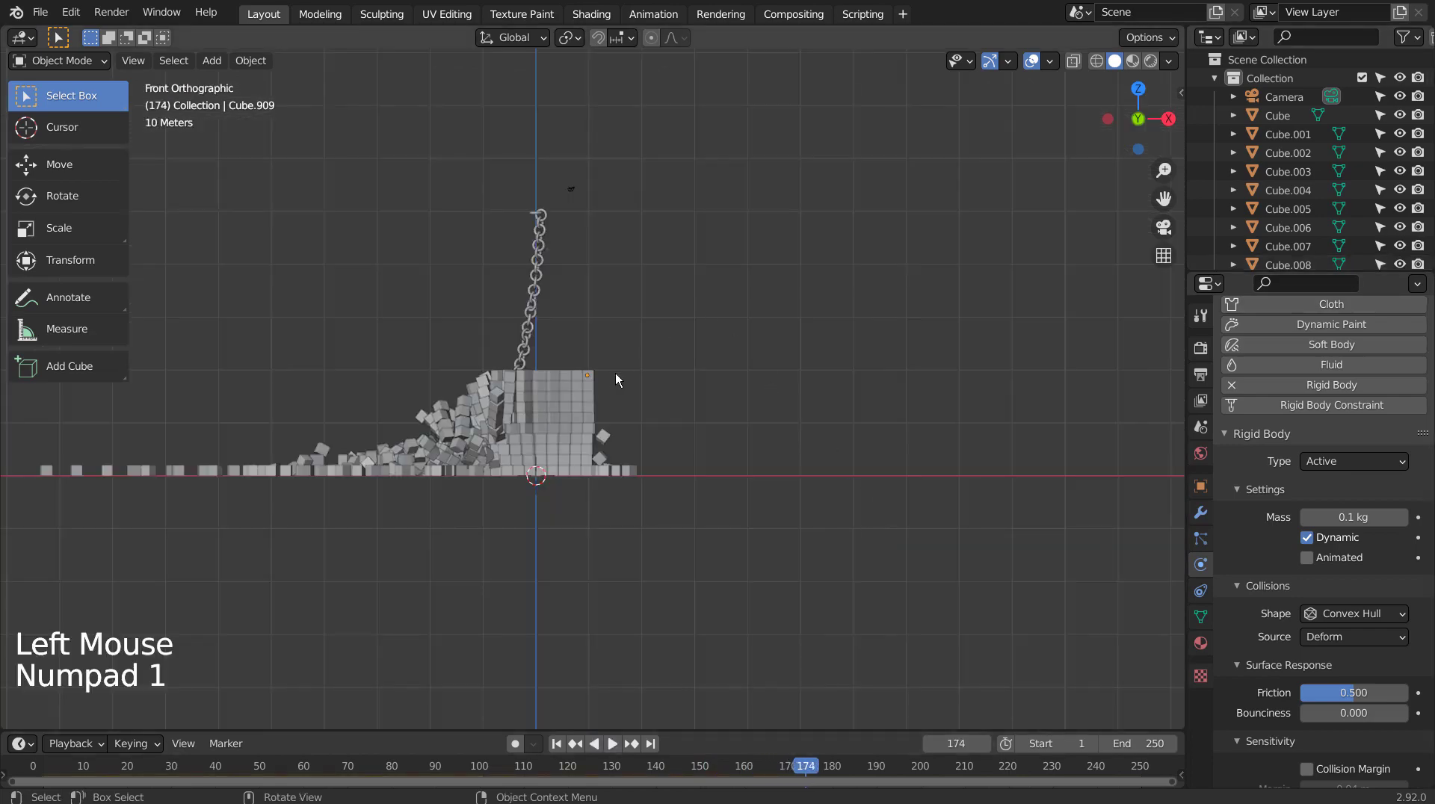
left_click(557, 744)
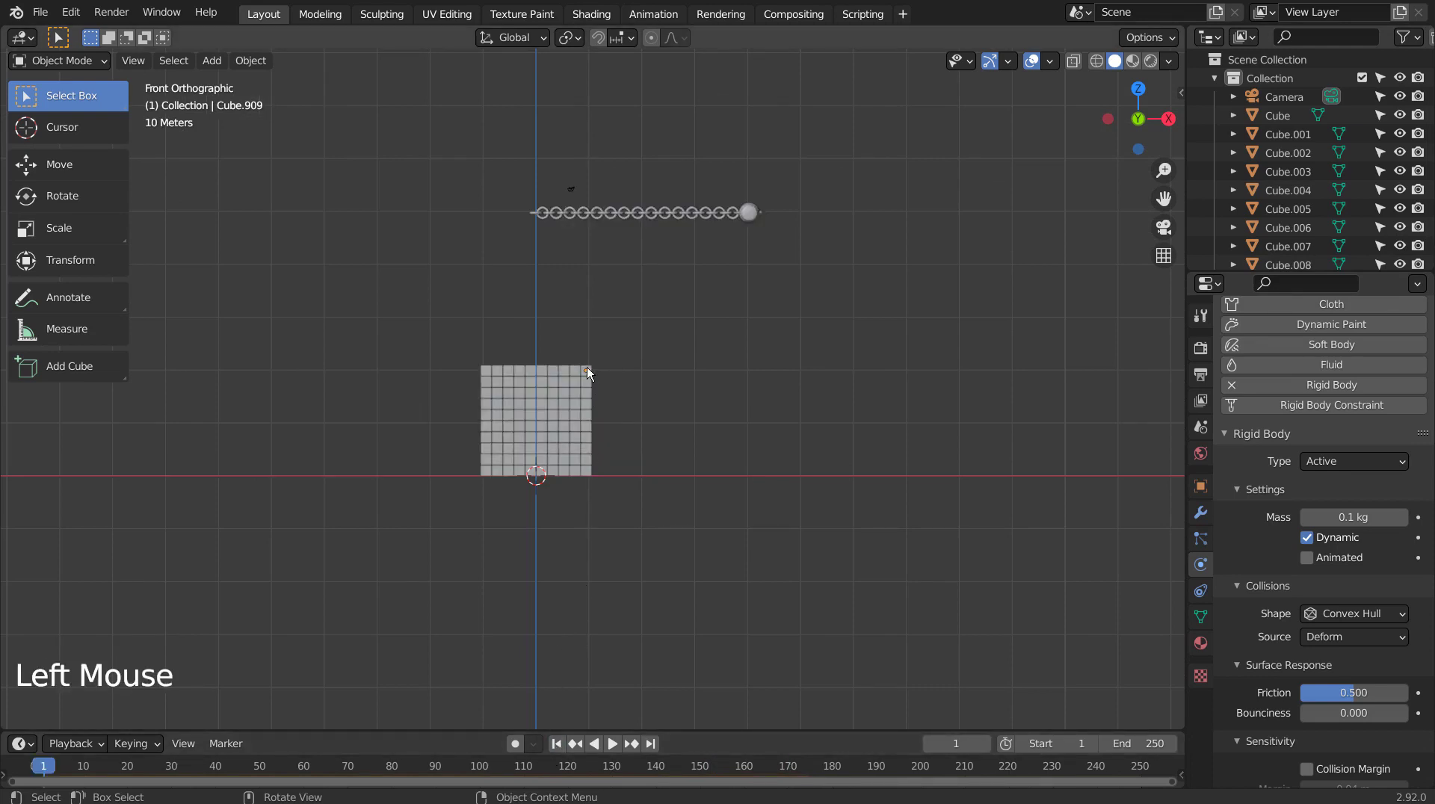
Set the rigid body mass of the block's top corner cube to 0.01 kg
left_click(1345, 517)
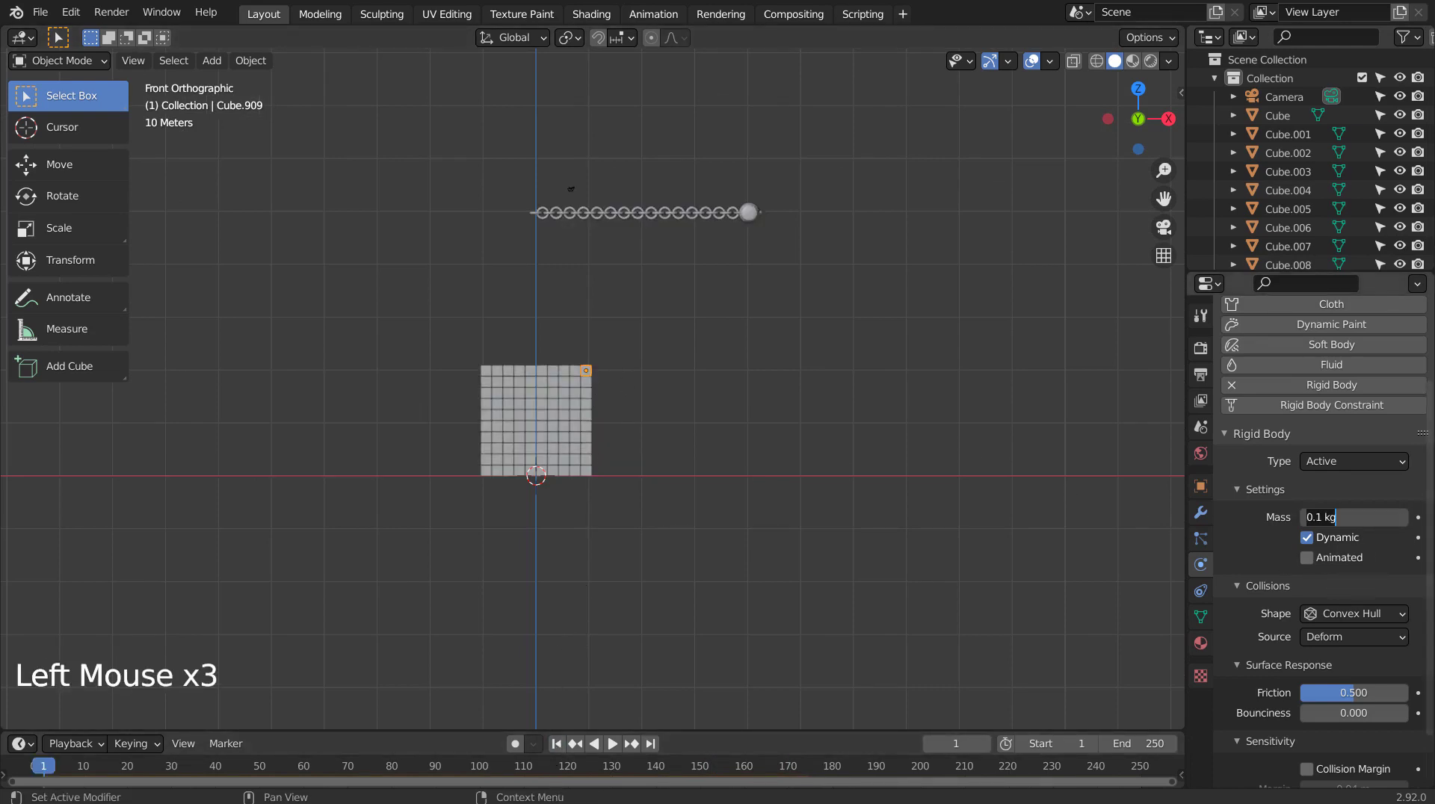
type(".01")
key("Return")
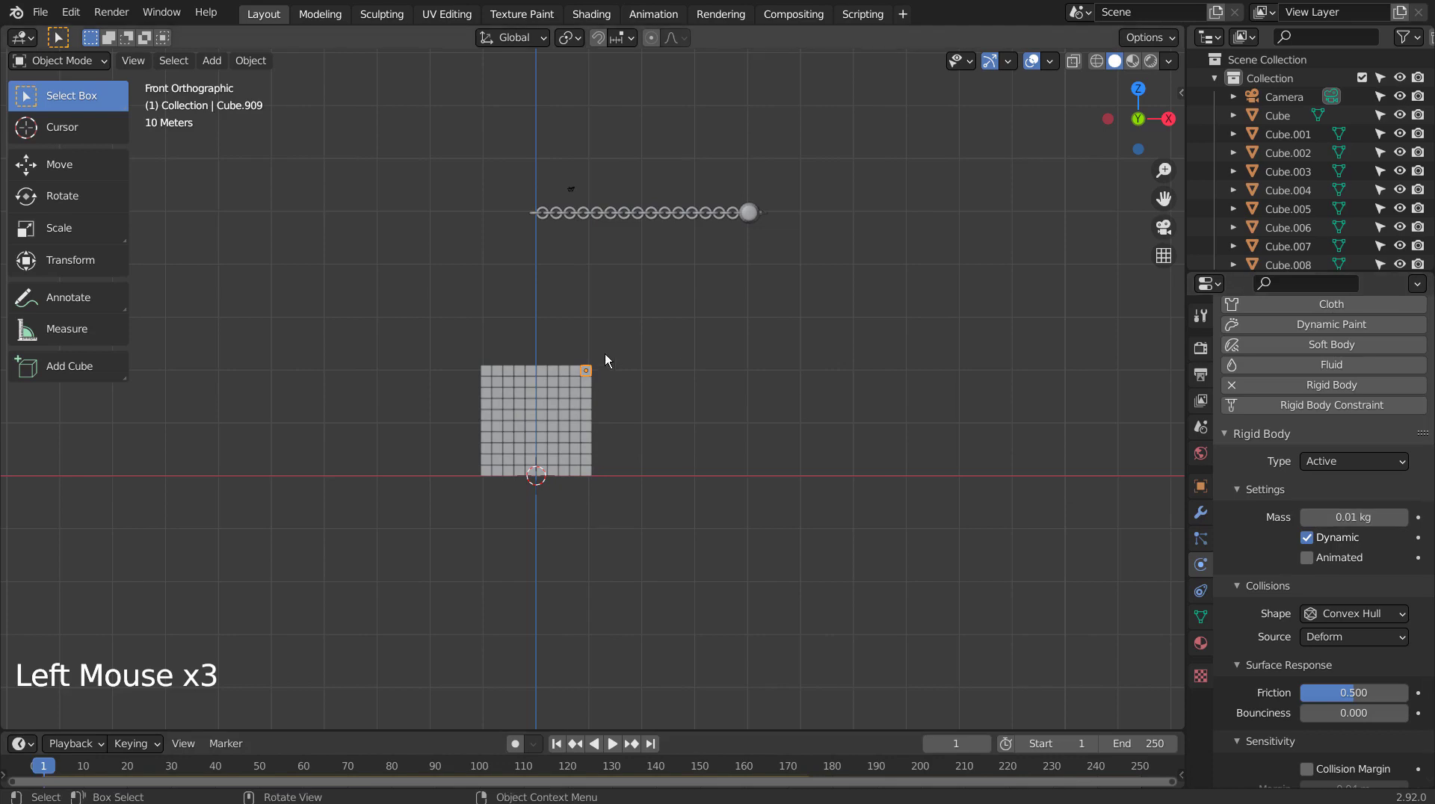
Select all the small cubes in wireframe, copy the corner cube's 0.01 kg rigid body settings to them, and deselect everything
key("shift+z")
left_click(523, 323)
key("b")
left_click_drag(401, 333, 737, 471)
left_click(688, 432)
key("b")
left_click_drag(462, 330, 633, 474)
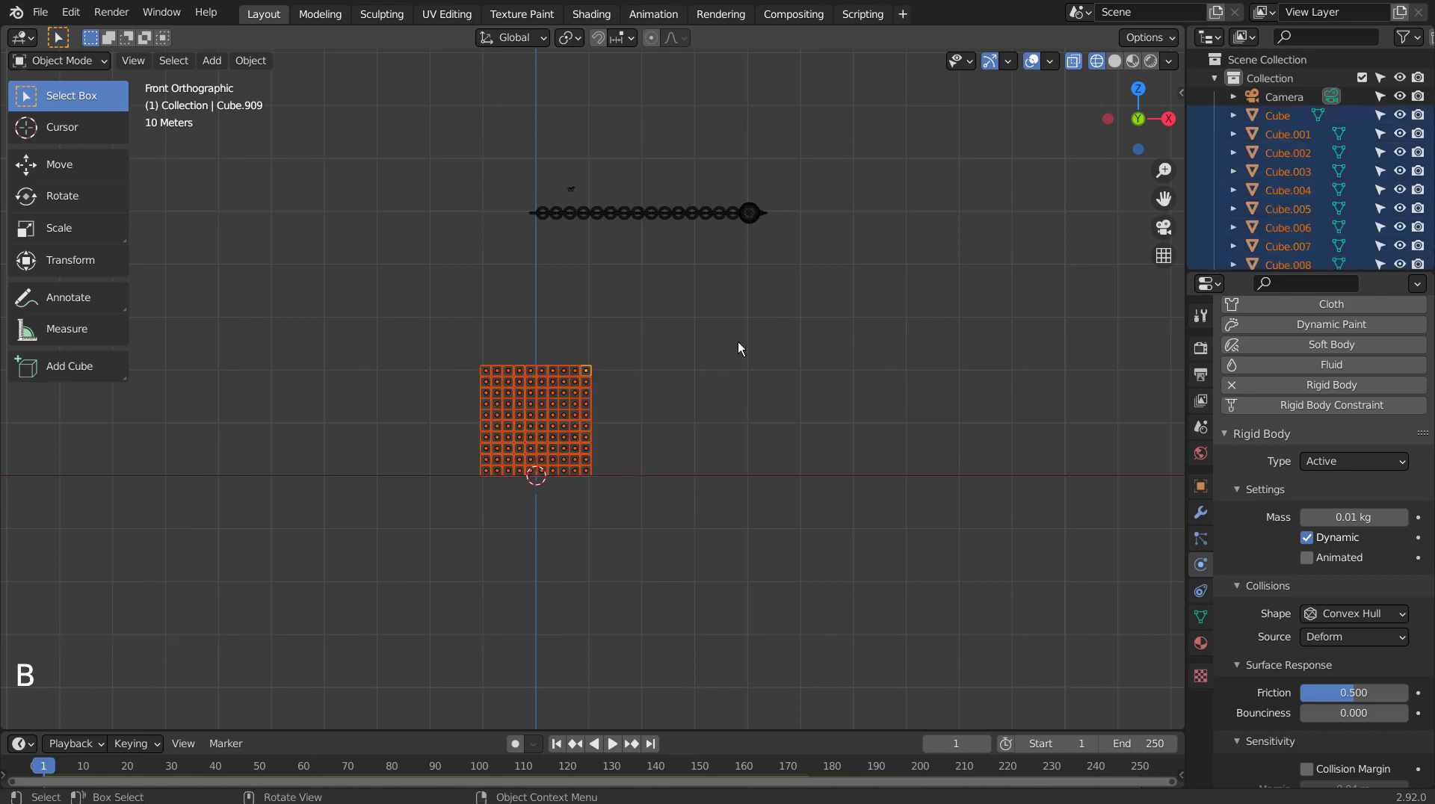
left_click(257, 65)
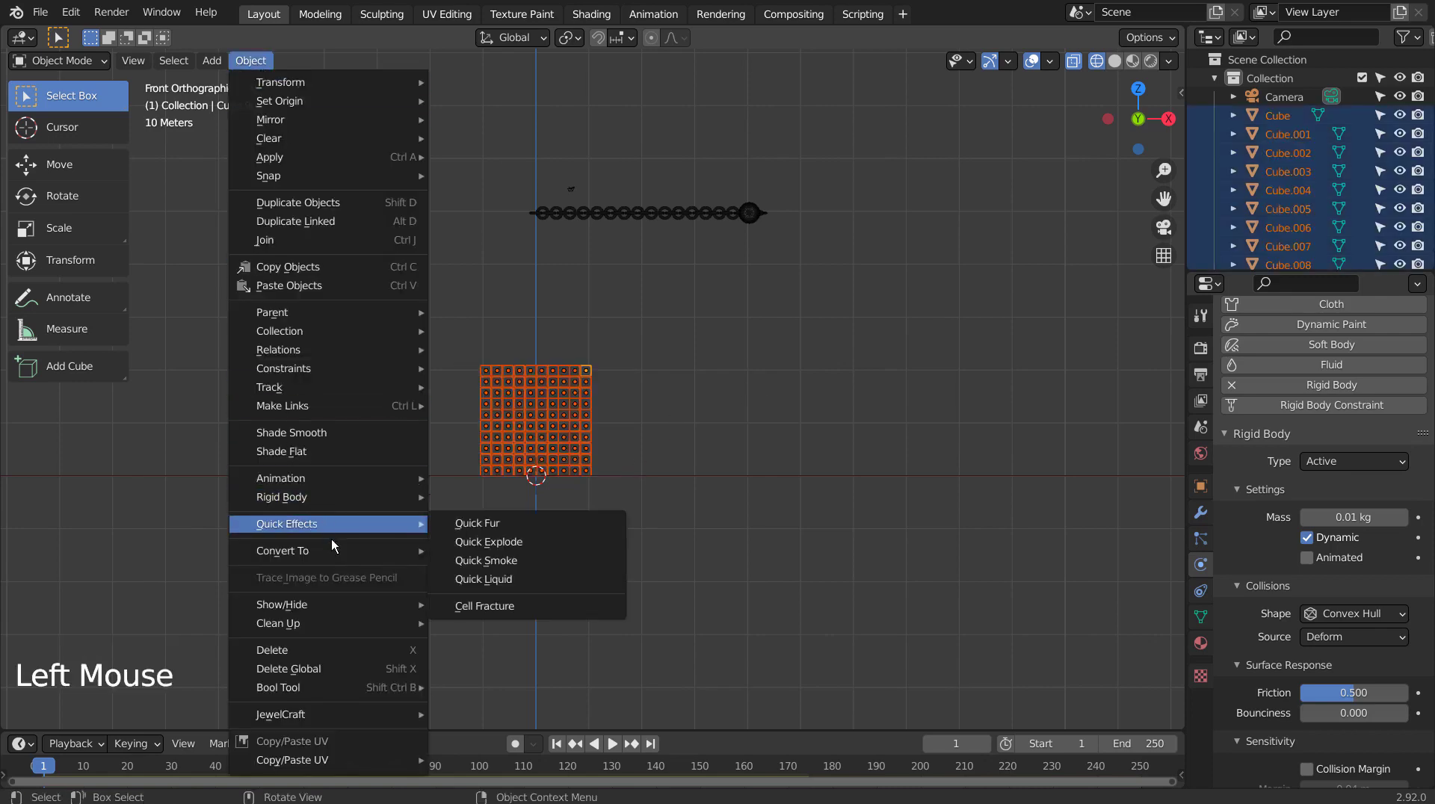
mouse_move(343, 549)
mouse_move(348, 499)
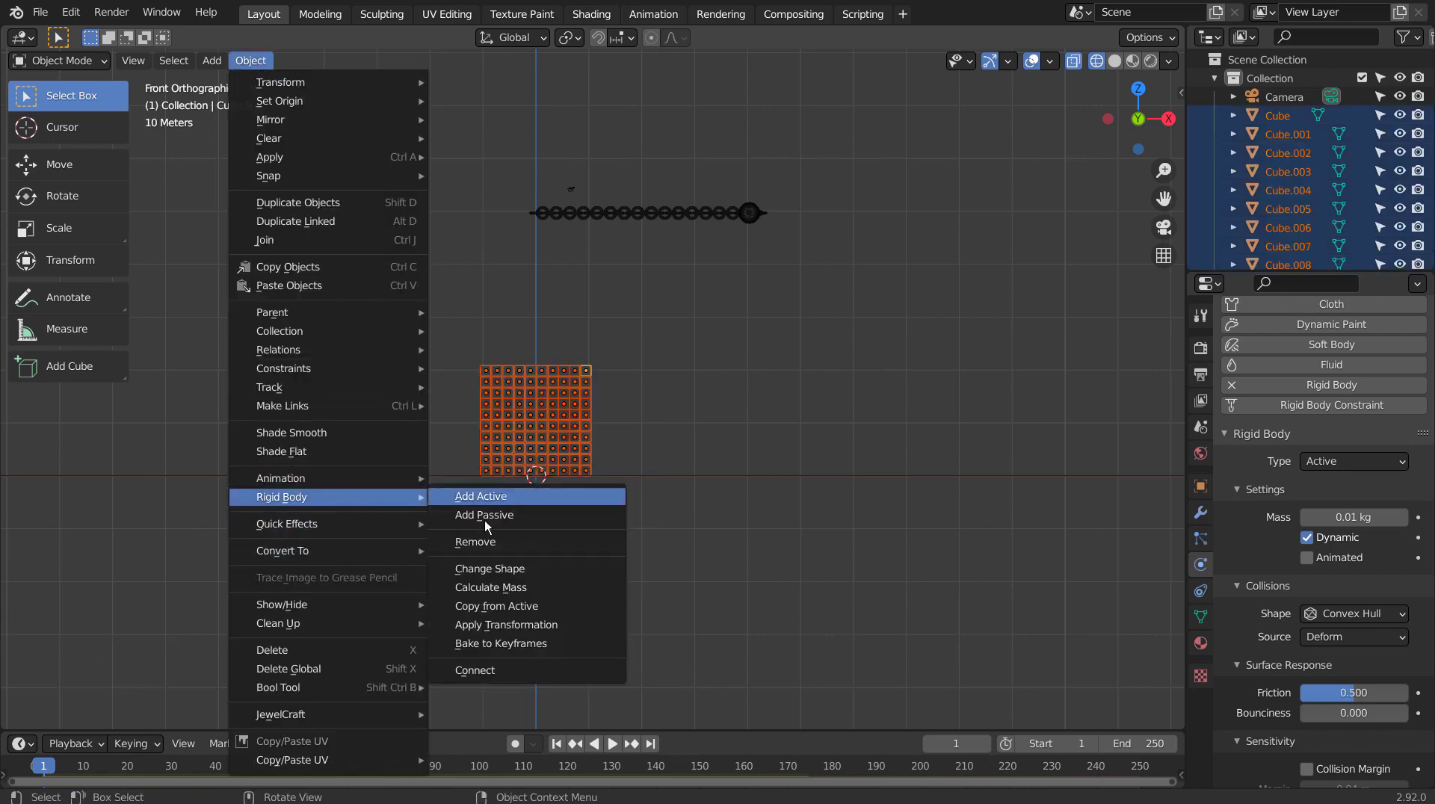
left_click(514, 607)
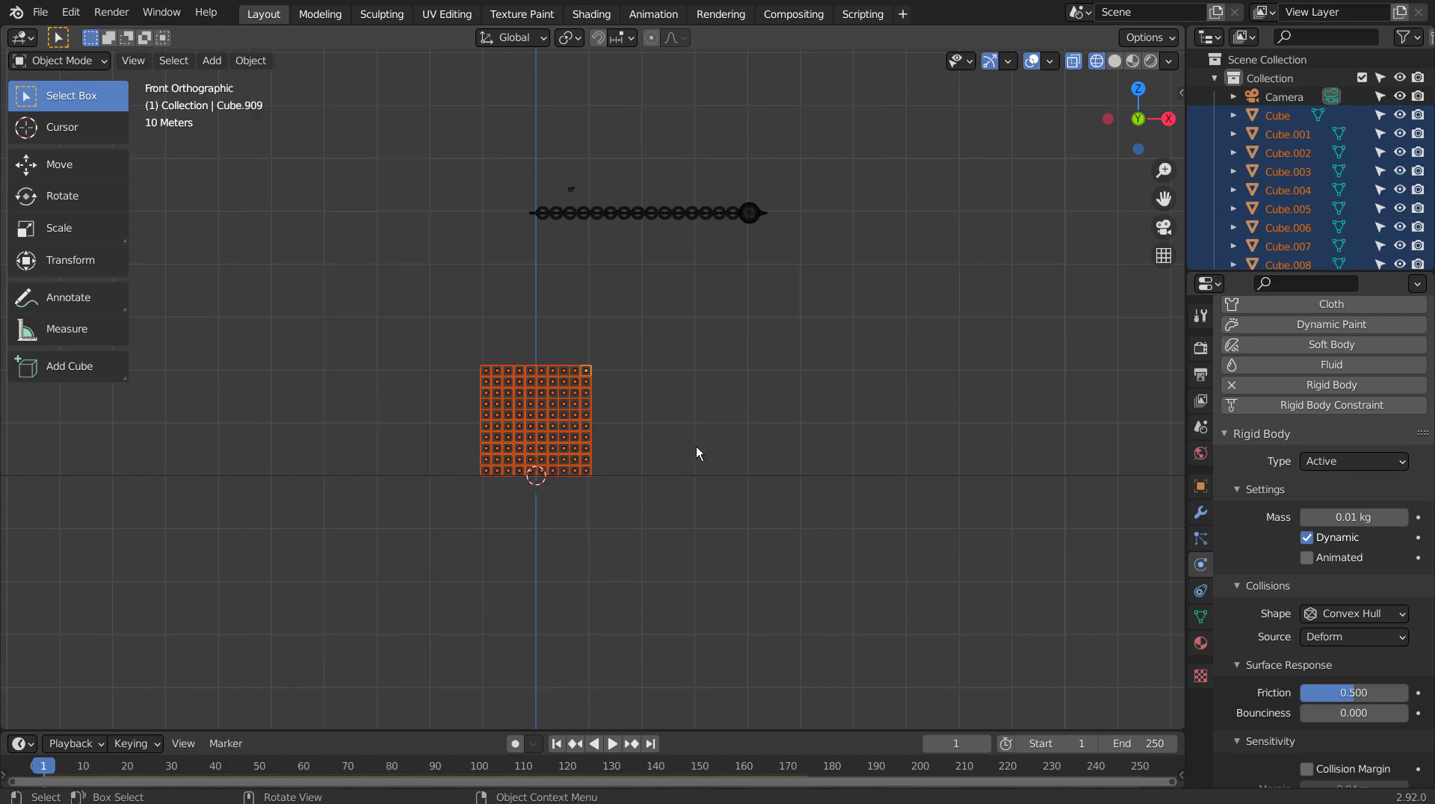
left_click(699, 441)
Play the simulation in a solid-shaded perspective view to watch the teapot strike the 0.01 kg cubes
key("shift+z")
mouse_move(703, 441)
middle_mouse_down()
mouse_move(769, 378)
mouse_move(736, 412)
middle_mouse_up()
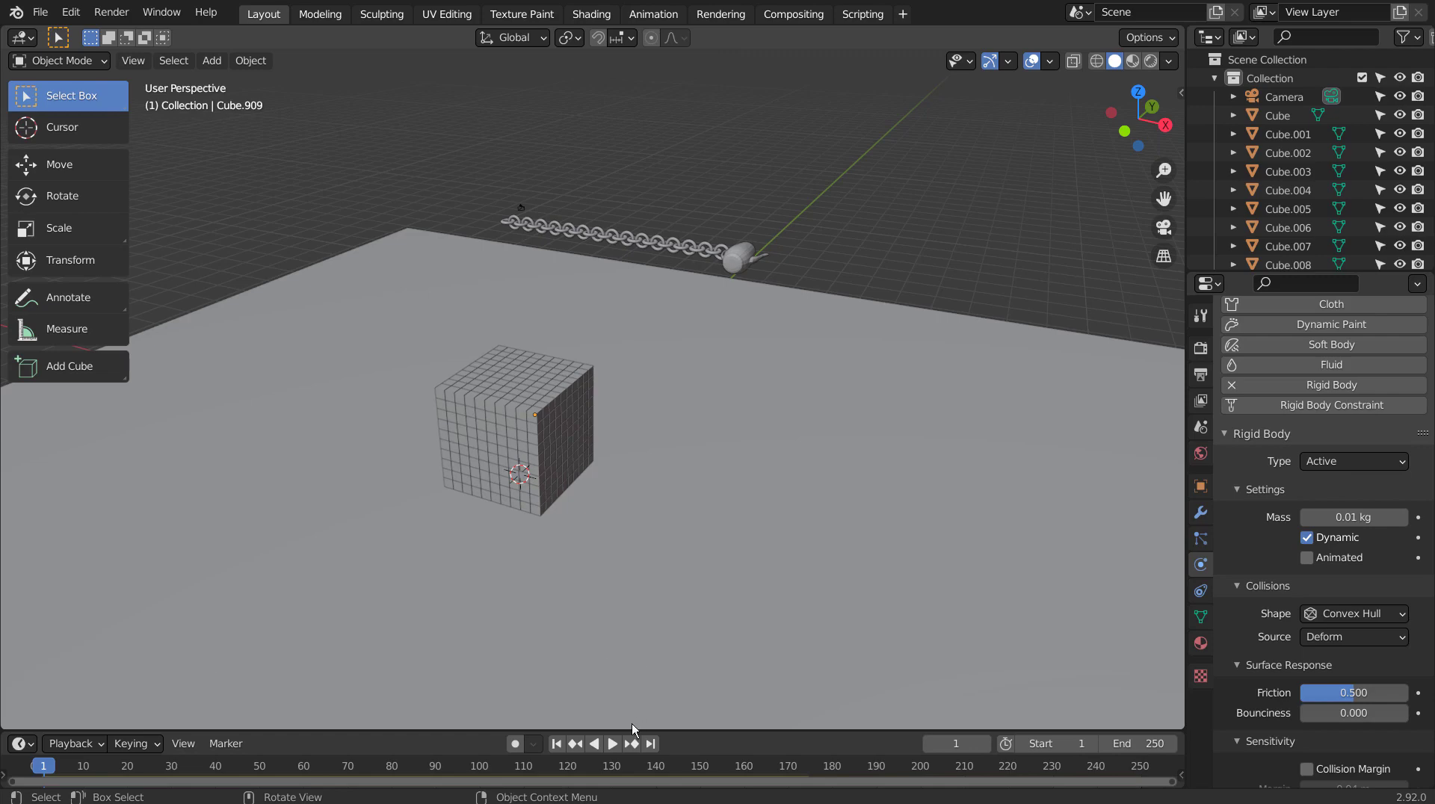
left_click(611, 743)
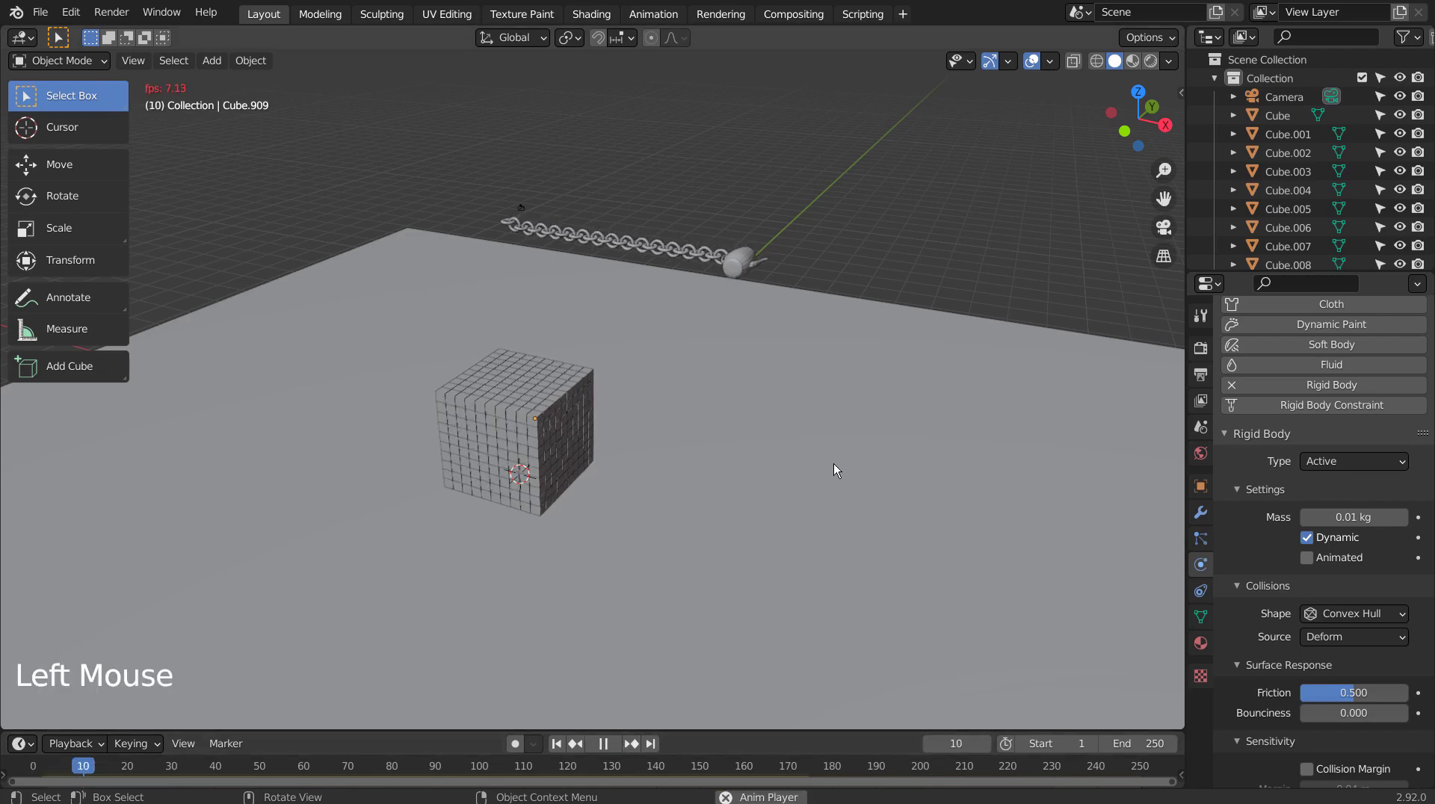